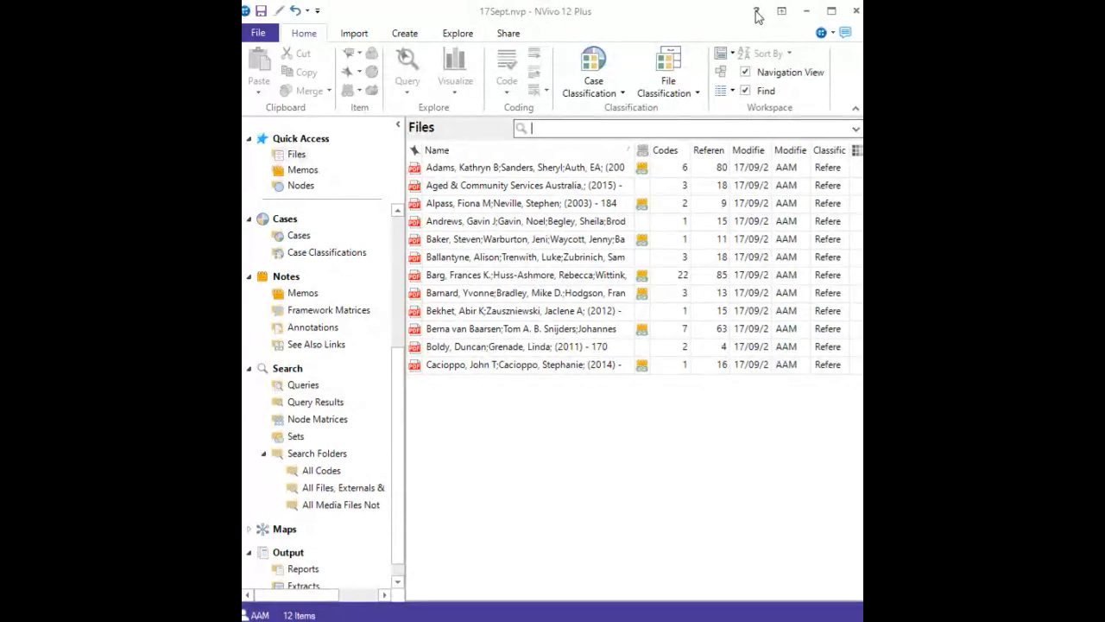
Maximize the project window and look over the imported reference files, the nodes and the available import sources.
{"action": "left_click", "coordinate": [831, 12]}
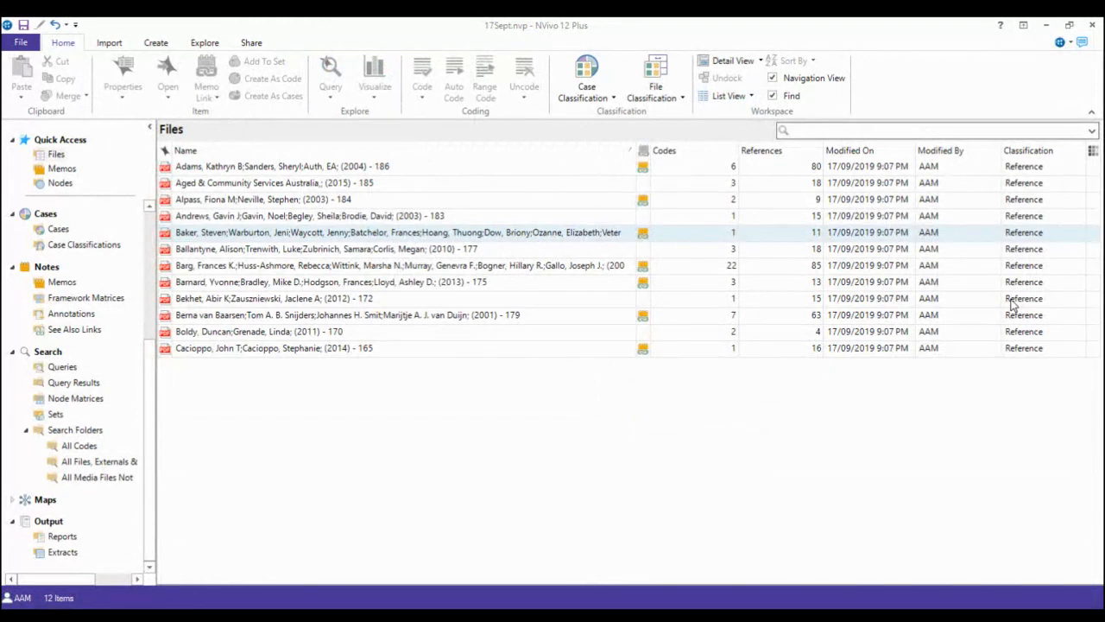
{"action": "left_click", "coordinate": [113, 43]}
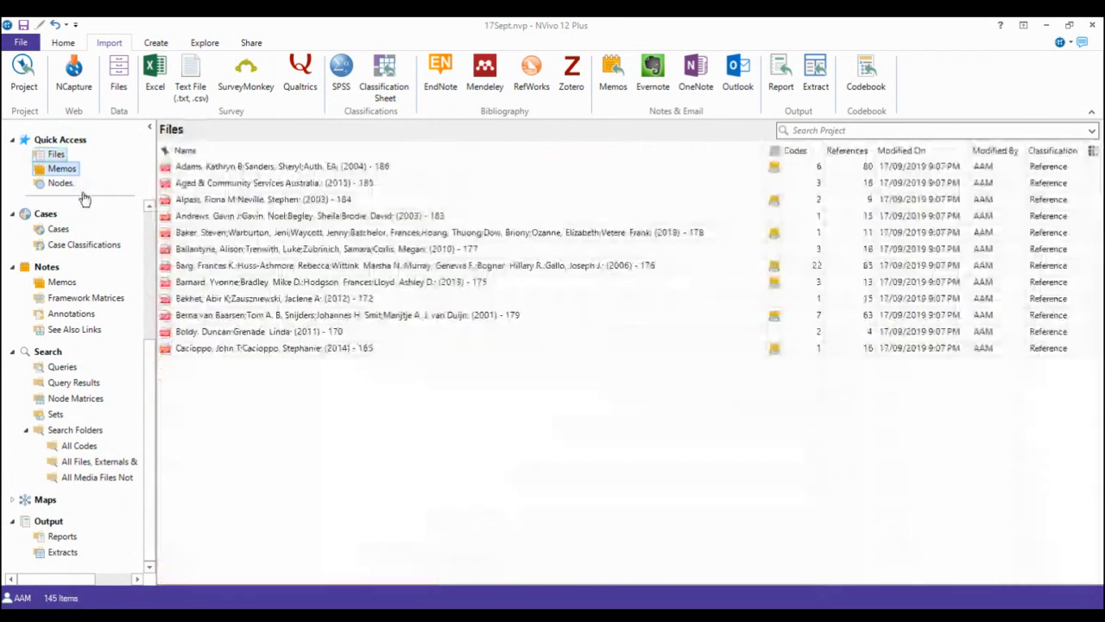
{"action": "left_click", "coordinate": [80, 186]}
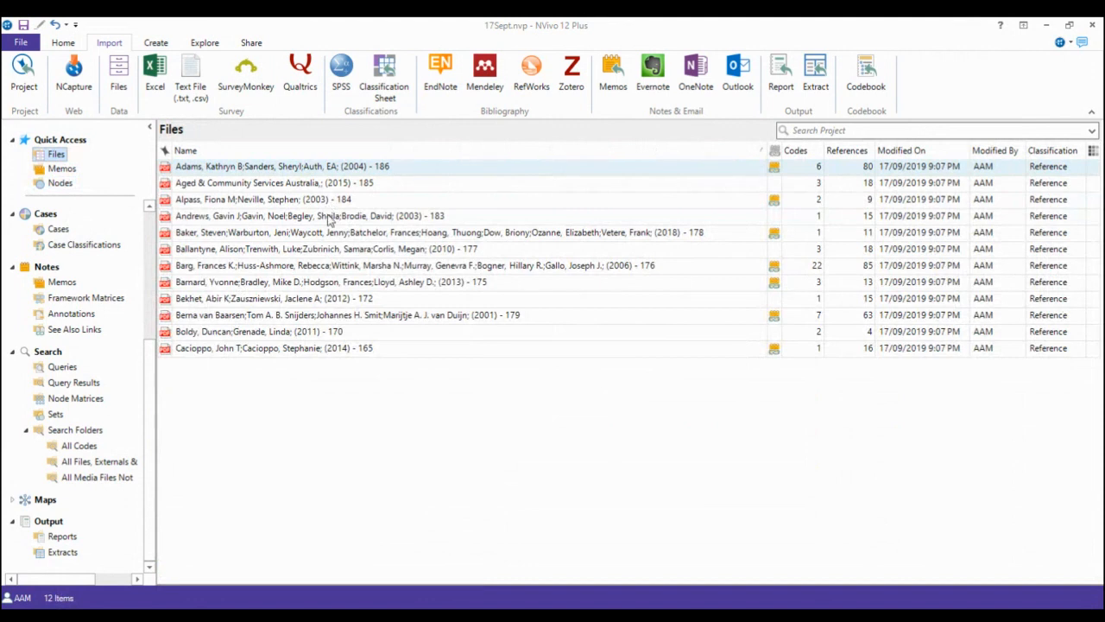
{"action": "left_click", "coordinate": [333, 216]}
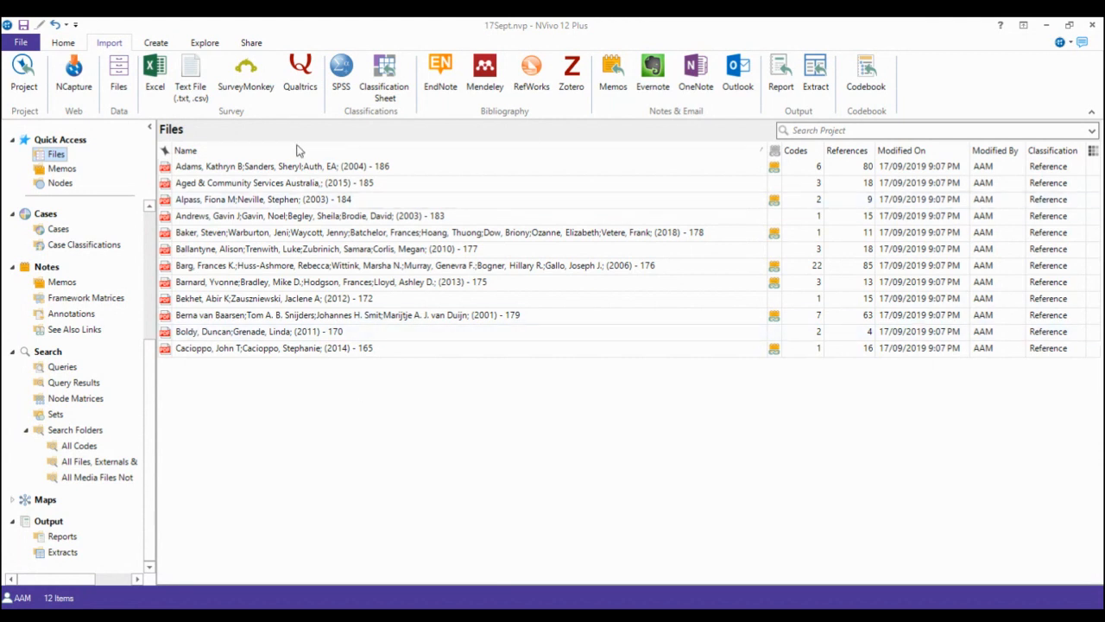
{"action": "left_click", "coordinate": [78, 48]}
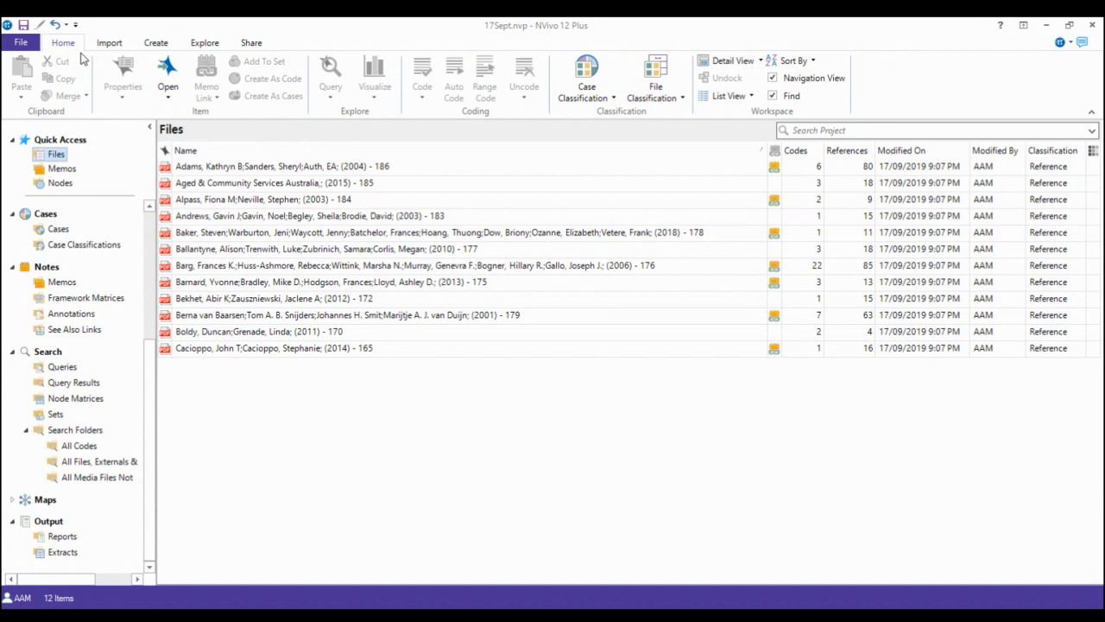
{"action": "left_click", "coordinate": [112, 44]}
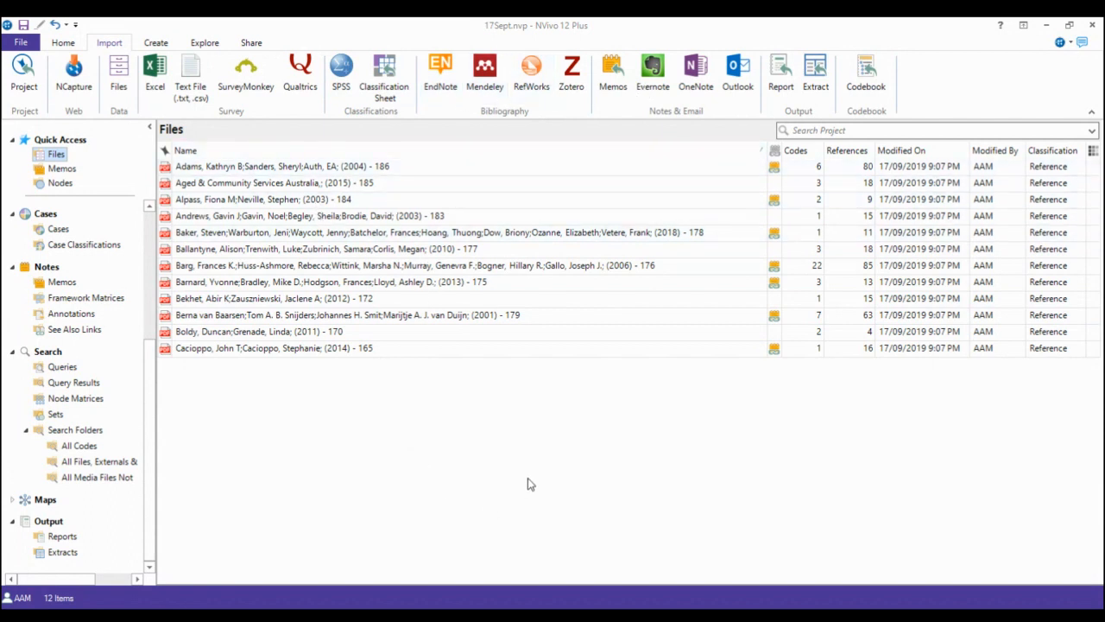
{"action": "left_click", "coordinate": [363, 265]}
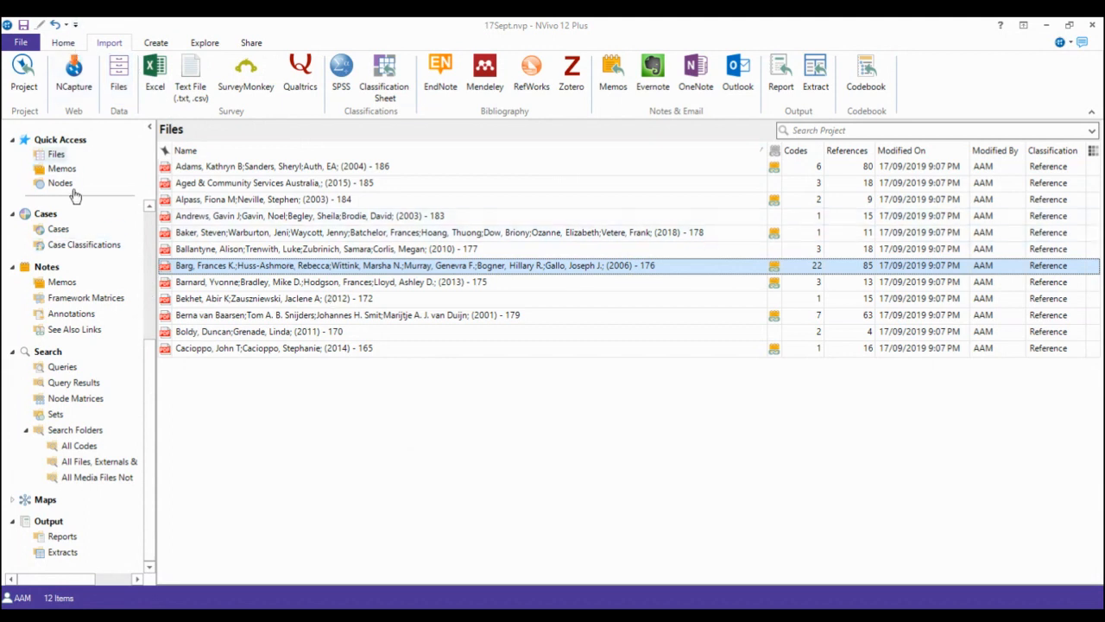
{"action": "left_click", "coordinate": [57, 155]}
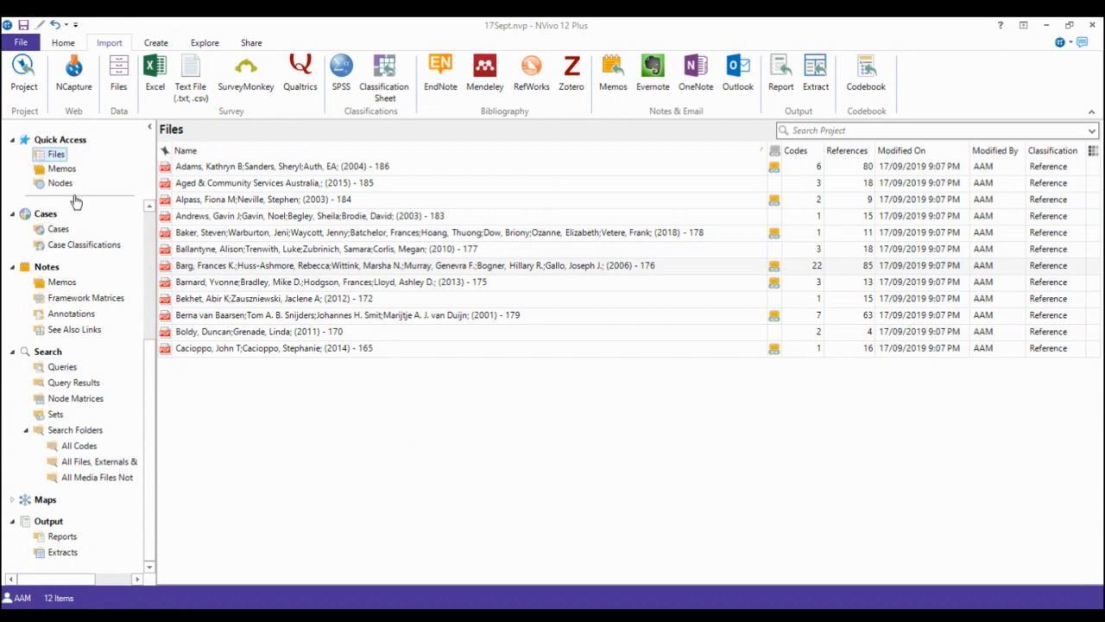
{"action": "left_click", "coordinate": [76, 48]}
Run a Word Frequency query across all files and externals for the 1000 most frequent words with a minimum length of 3.
{"action": "left_click", "coordinate": [205, 43]}
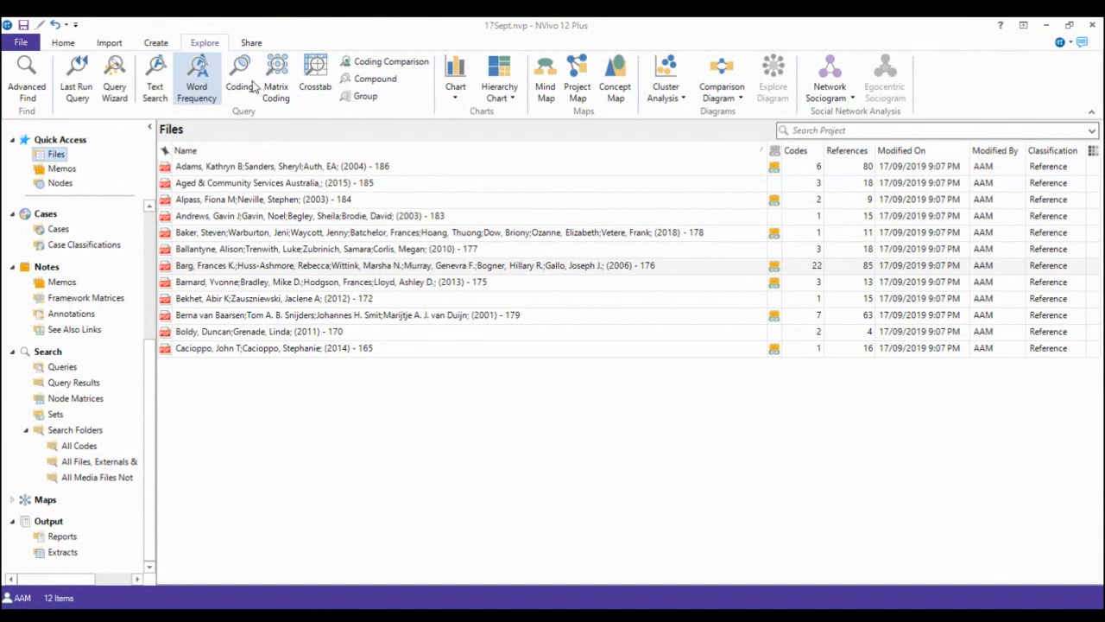
{"action": "left_click", "coordinate": [197, 79]}
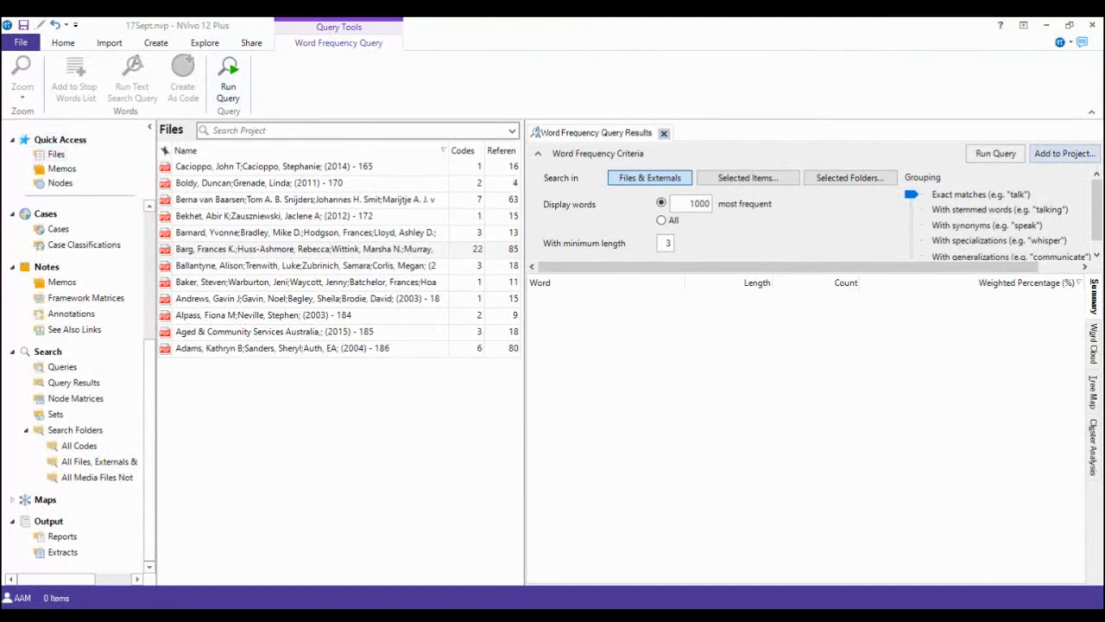
{"action": "left_click", "coordinate": [995, 153]}
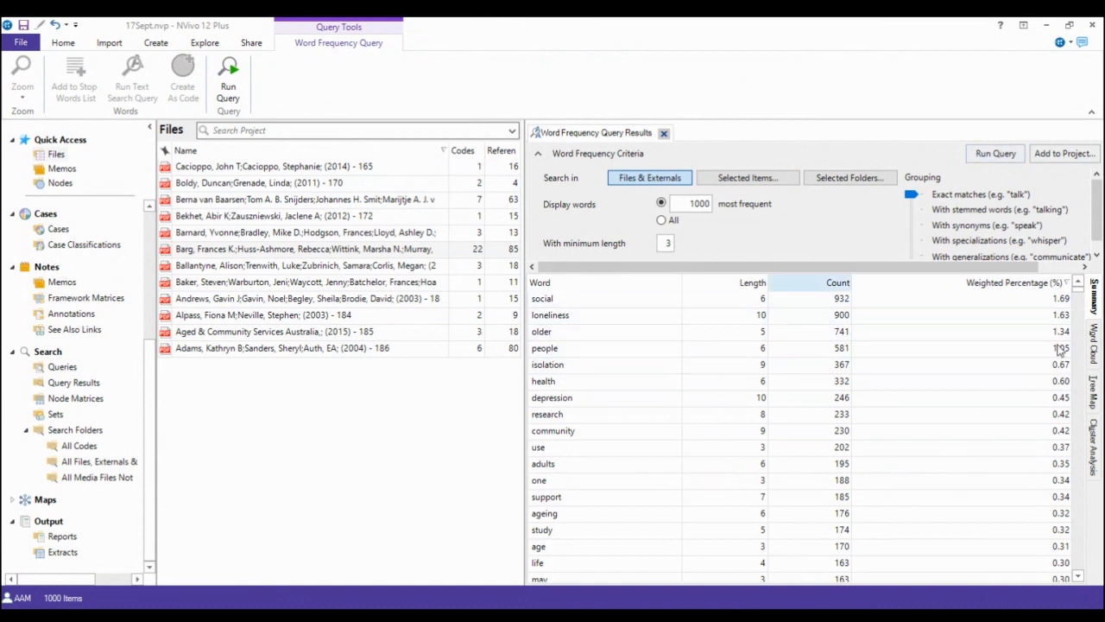
Examine the word frequency results as a word cloud, tree map and enlarged cluster analysis, and return to the summary list.
{"action": "left_click", "coordinate": [1094, 343]}
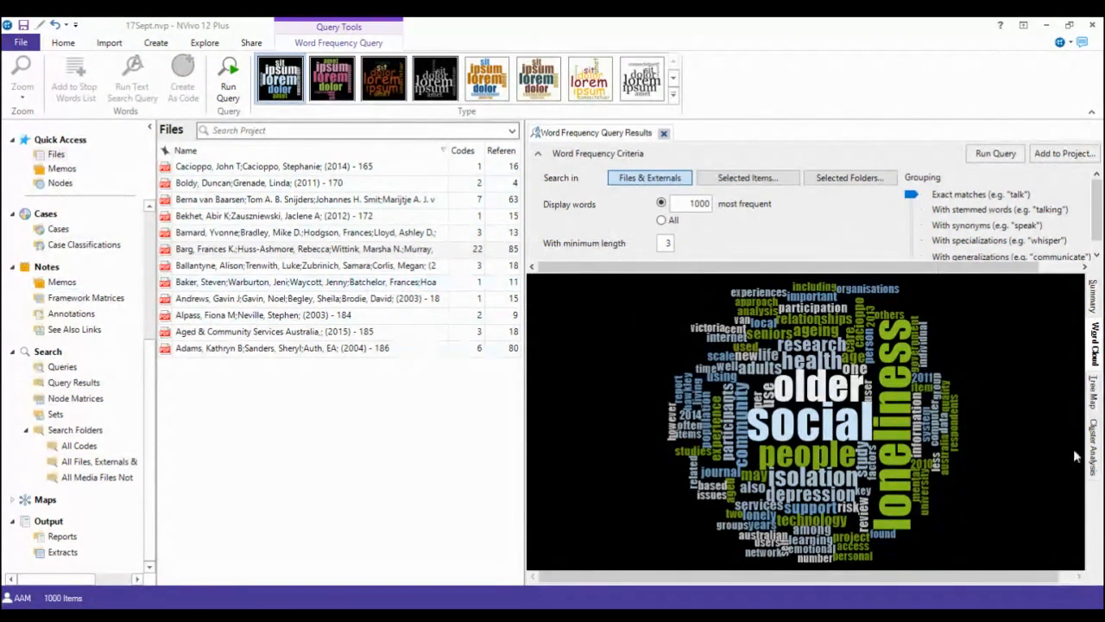
{"action": "left_click", "coordinate": [1094, 392]}
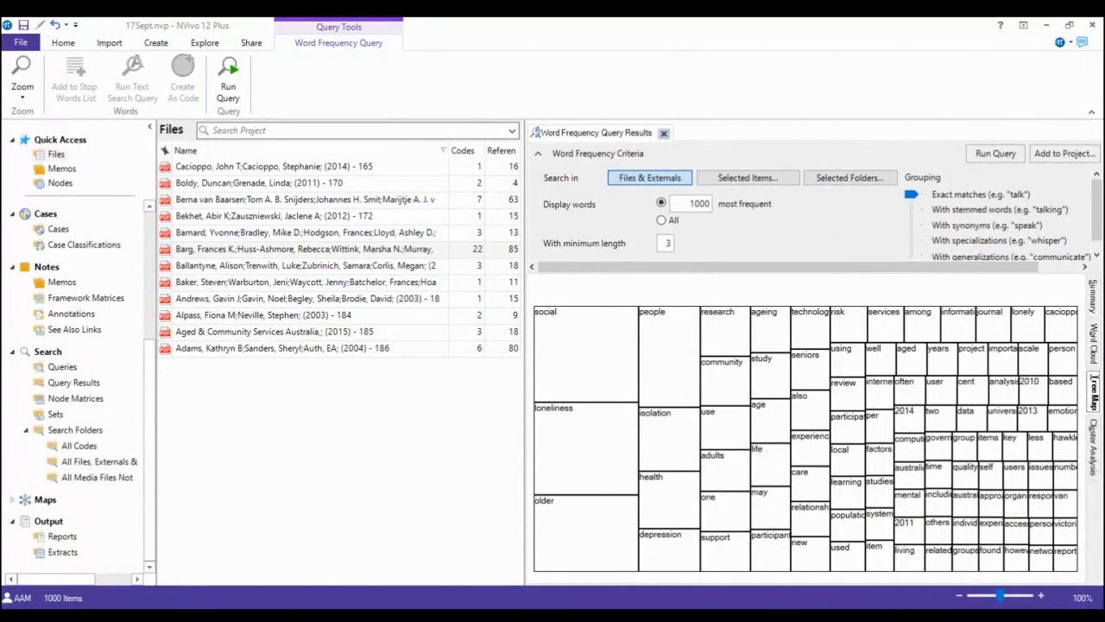
{"action": "left_click", "coordinate": [1093, 445]}
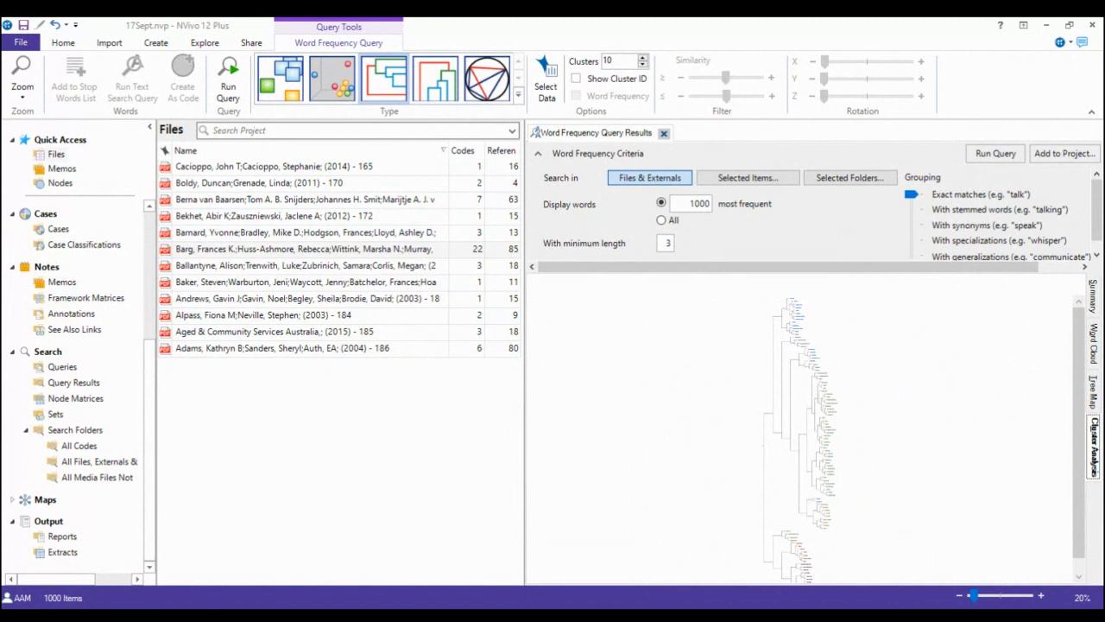
{"action": "left_click_drag", "start_coordinate": [974, 595], "coordinate": [997, 595]}
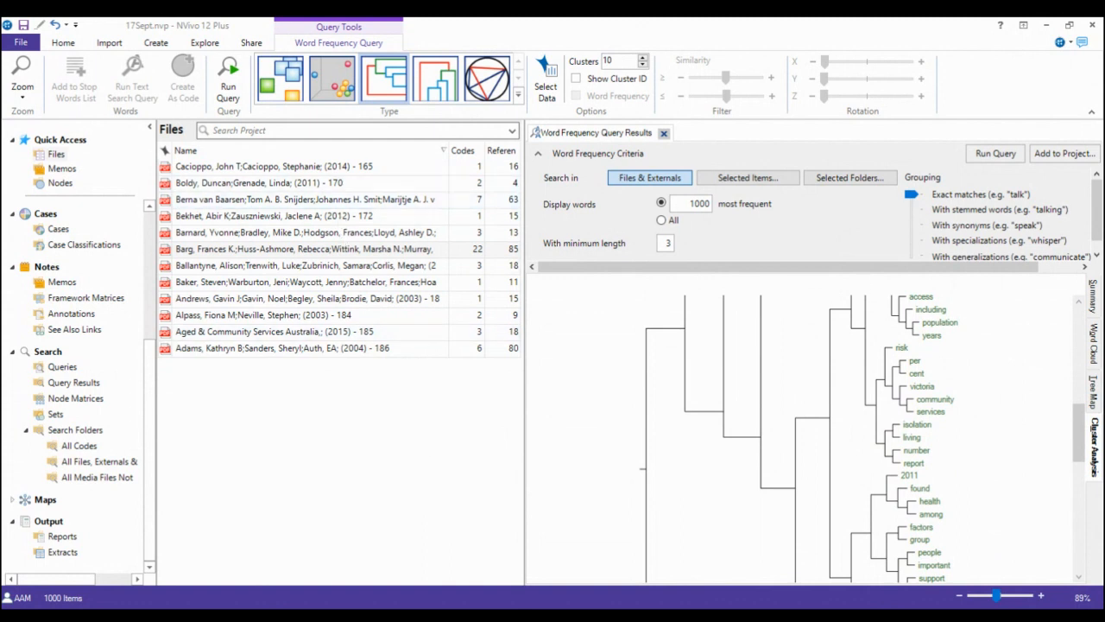
{"action": "left_click", "coordinate": [1094, 343]}
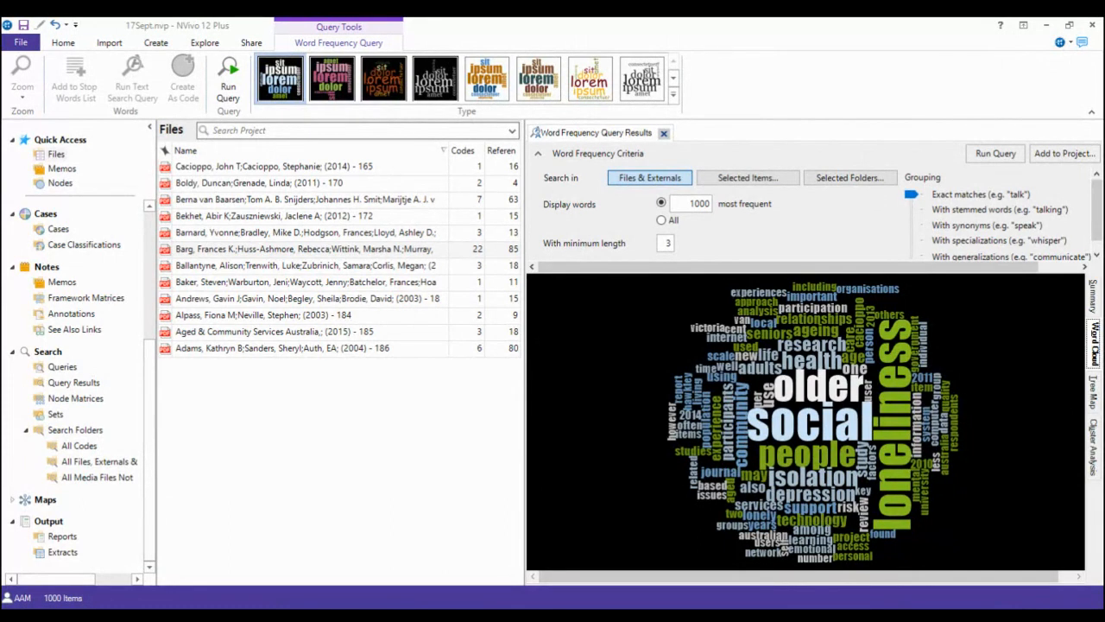
{"action": "left_click", "coordinate": [1093, 295]}
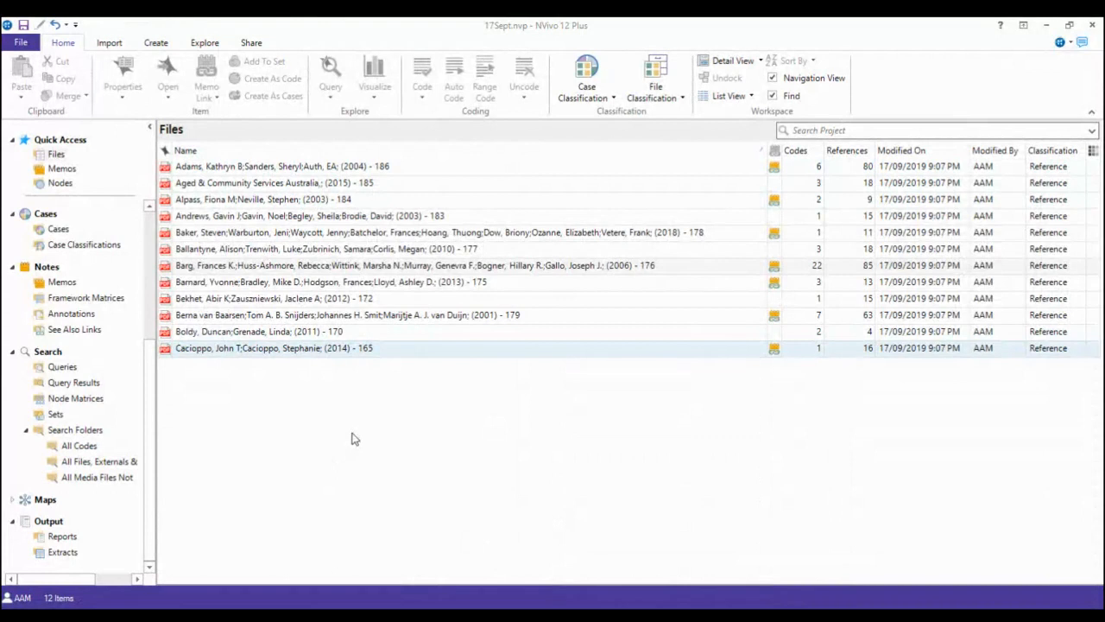
Run a Word Frequency query on only the 2014 reference file numbered 165 and restyle its word cloud.
{"action": "left_click", "coordinate": [353, 434]}
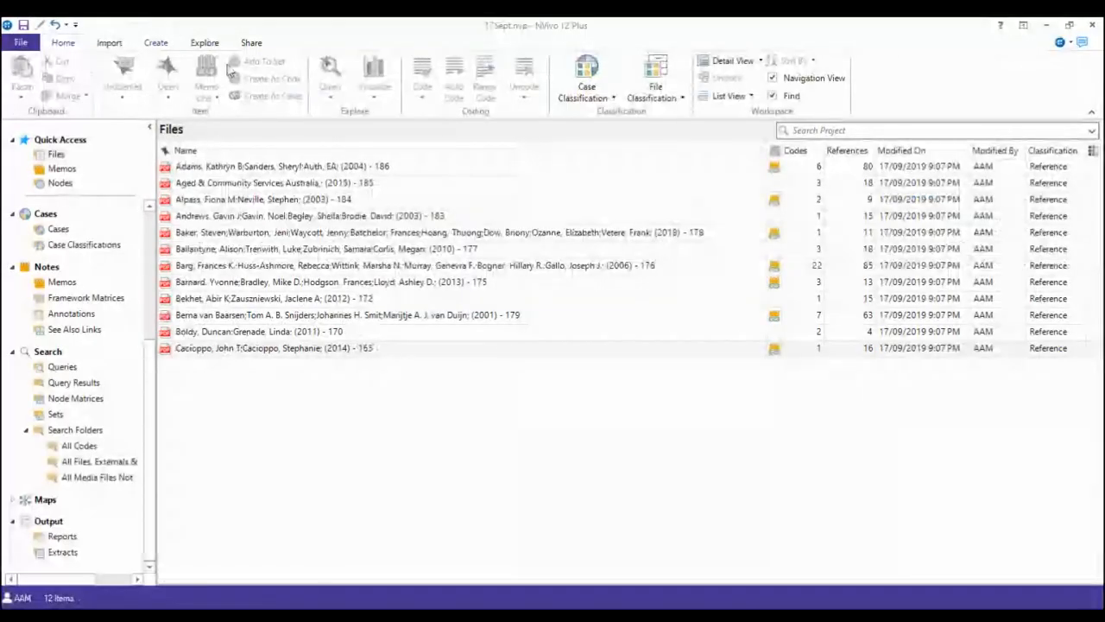
{"action": "left_click", "coordinate": [352, 348]}
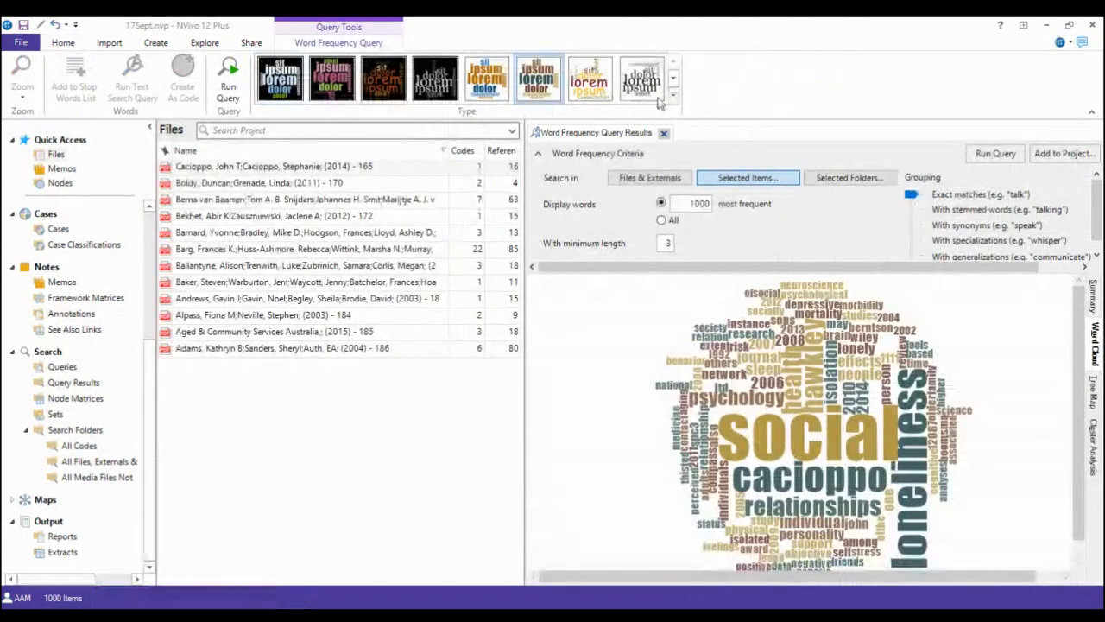
{"action": "left_click", "coordinate": [656, 98]}
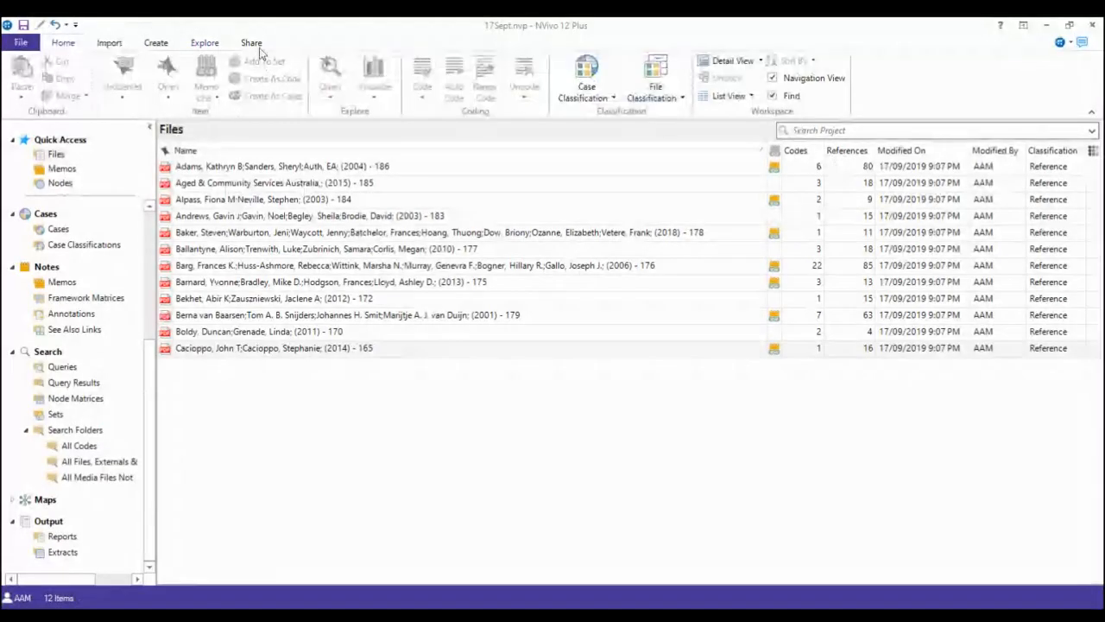
Run a Text Search query for "loneliness" limited to selected items and display the results as a word tree.
{"action": "left_click", "coordinate": [204, 42]}
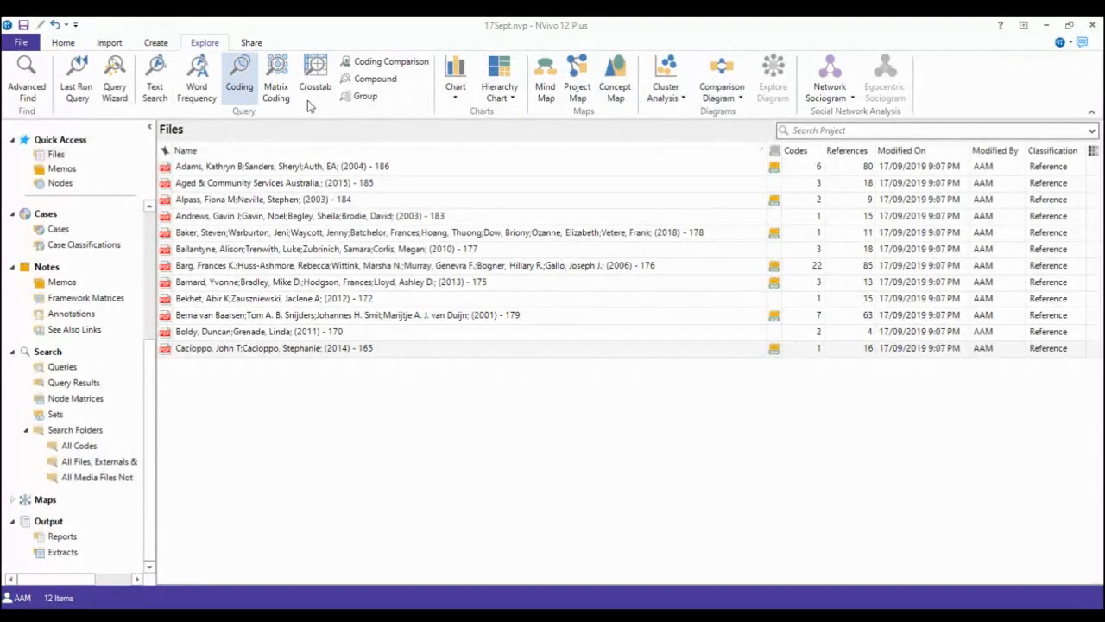
{"action": "left_click", "coordinate": [156, 82]}
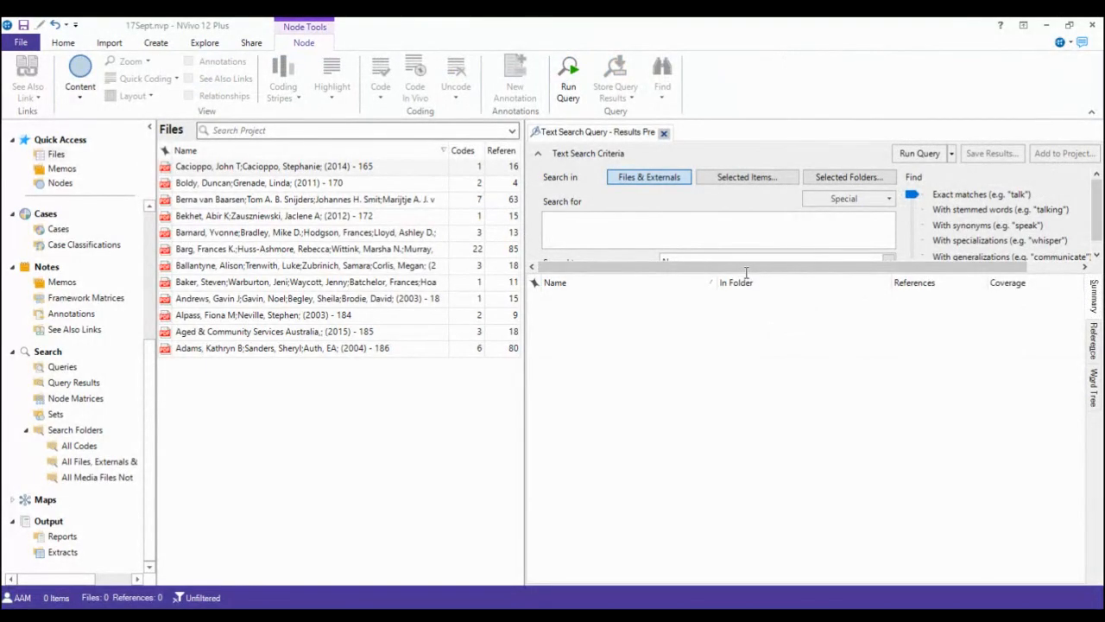
{"action": "type", "text": "lo"}
{"action": "type", "text": "neliness"}
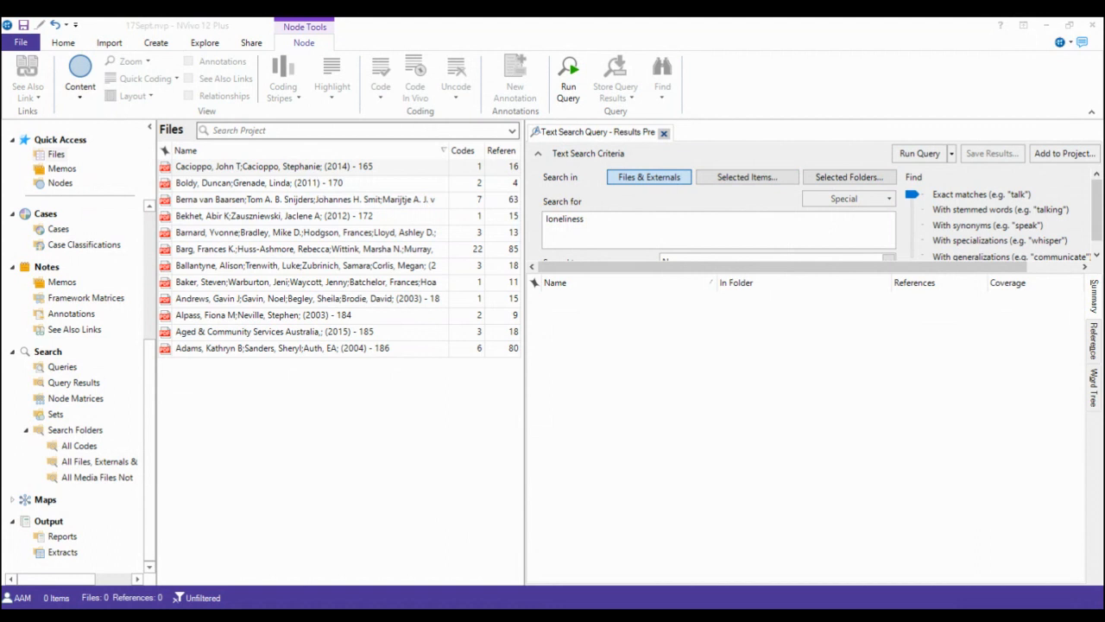
{"action": "left_click", "coordinate": [971, 561]}
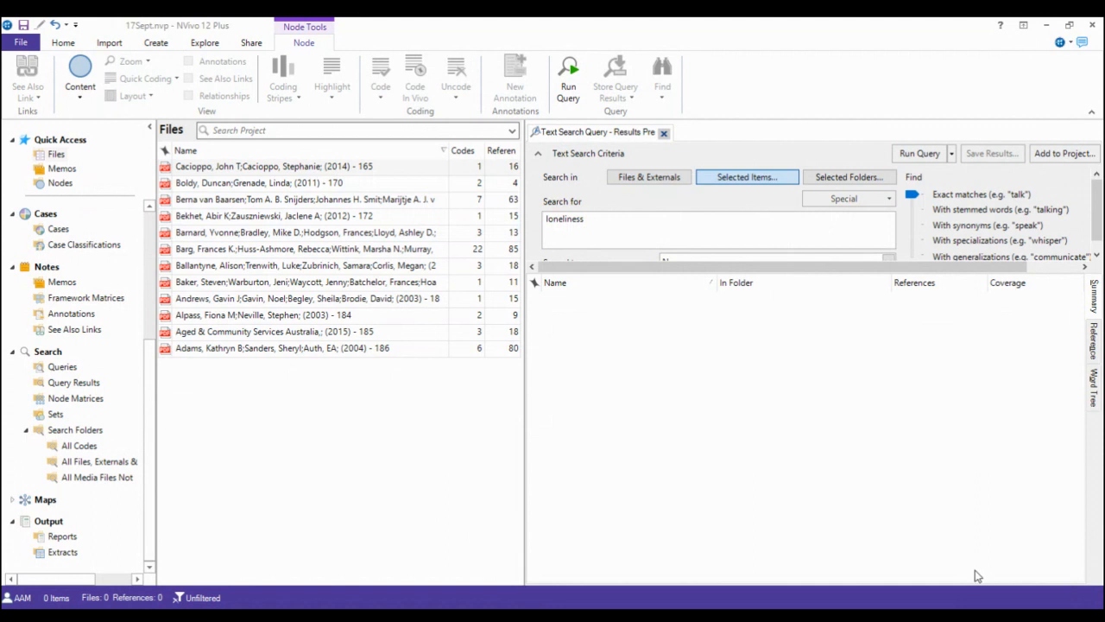
{"action": "left_click", "coordinate": [920, 153]}
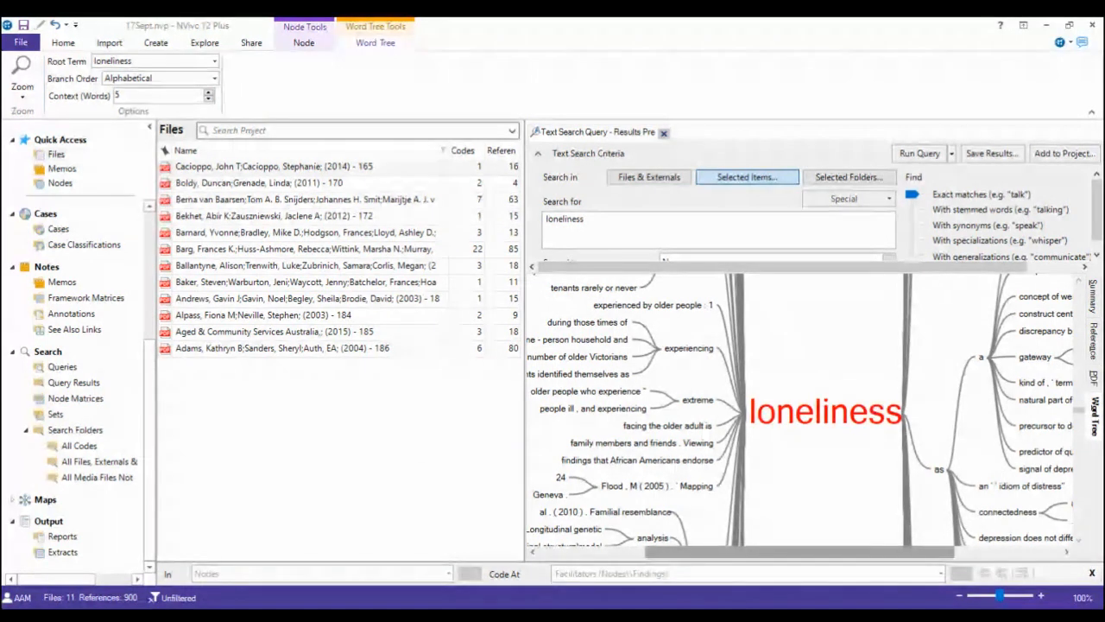
Examine the branches on both sides of the "loneliness" word tree, highlighting the "extreme" and "Social support deficits" phrases.
{"action": "left_click_drag", "start_coordinate": [929, 552], "coordinate": [949, 552]}
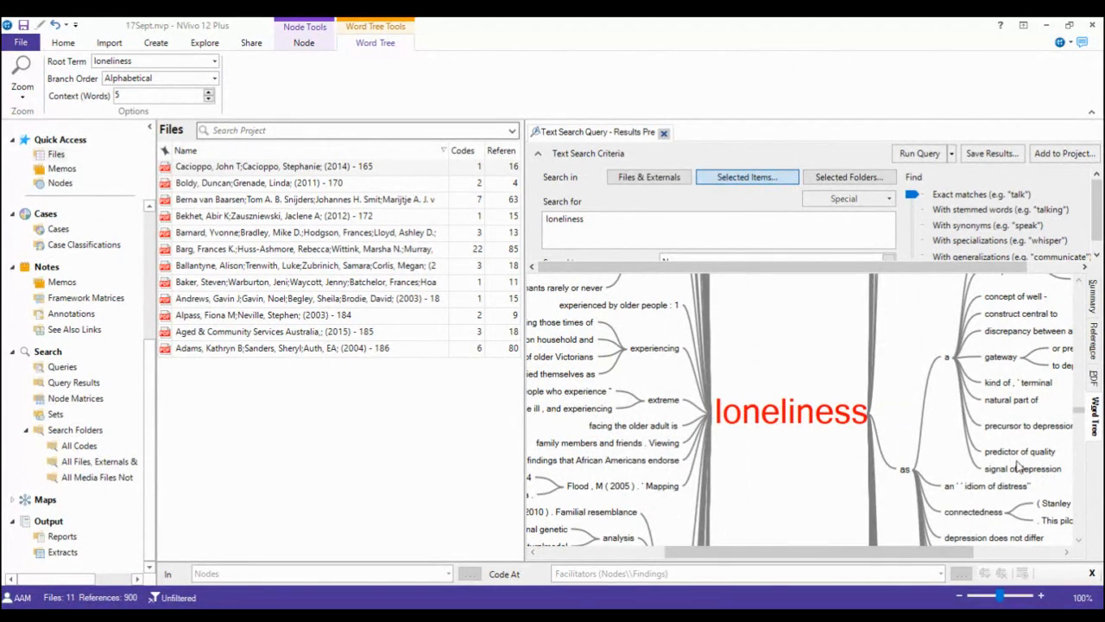
{"action": "left_click_drag", "start_coordinate": [952, 551], "coordinate": [899, 552]}
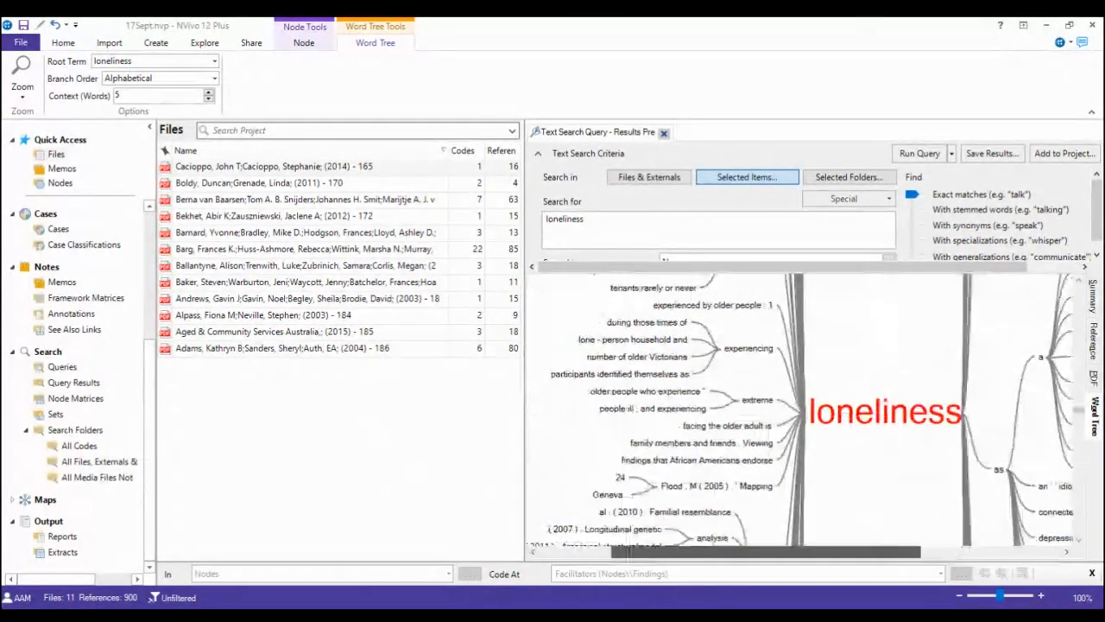
{"action": "left_click", "coordinate": [930, 500]}
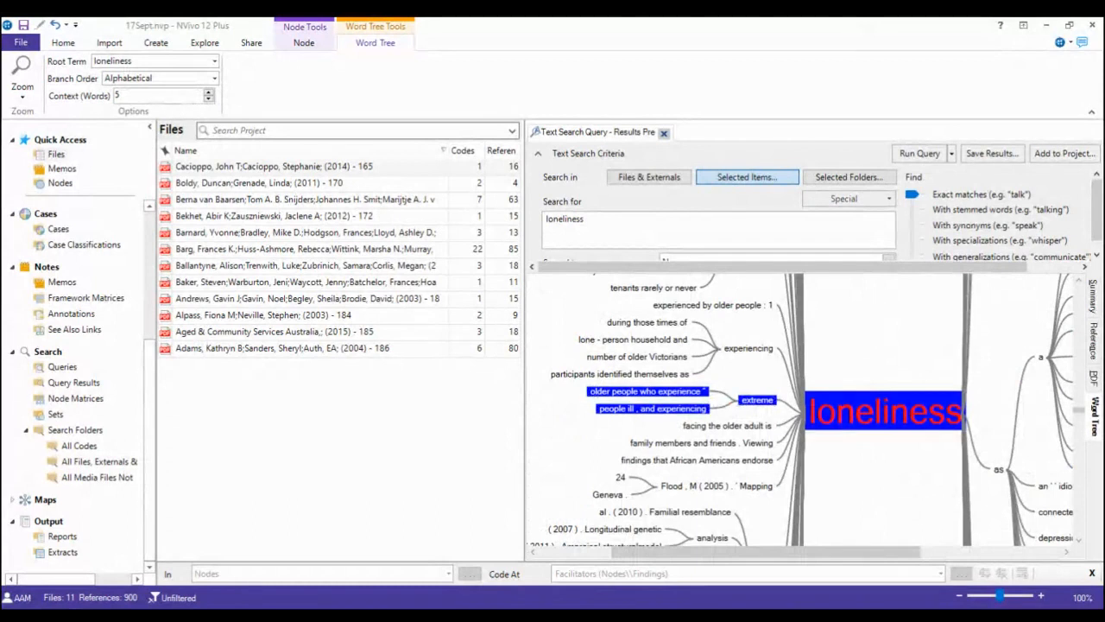
{"action": "left_click_drag", "start_coordinate": [766, 552], "coordinate": [799, 551]}
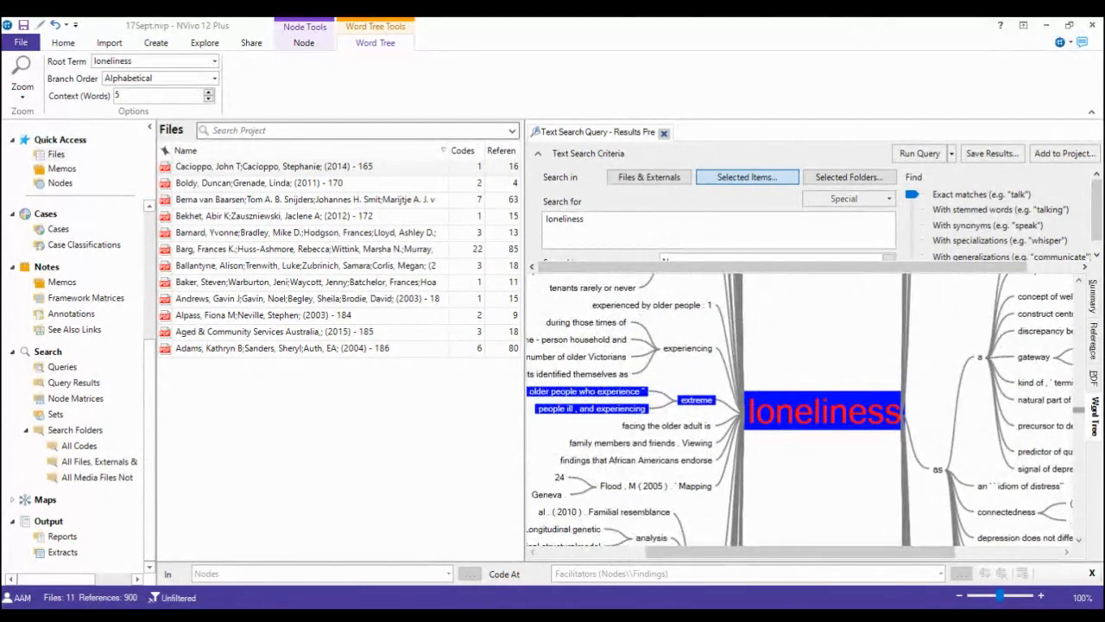
{"action": "left_click_drag", "start_coordinate": [1079, 410], "coordinate": [1080, 301]}
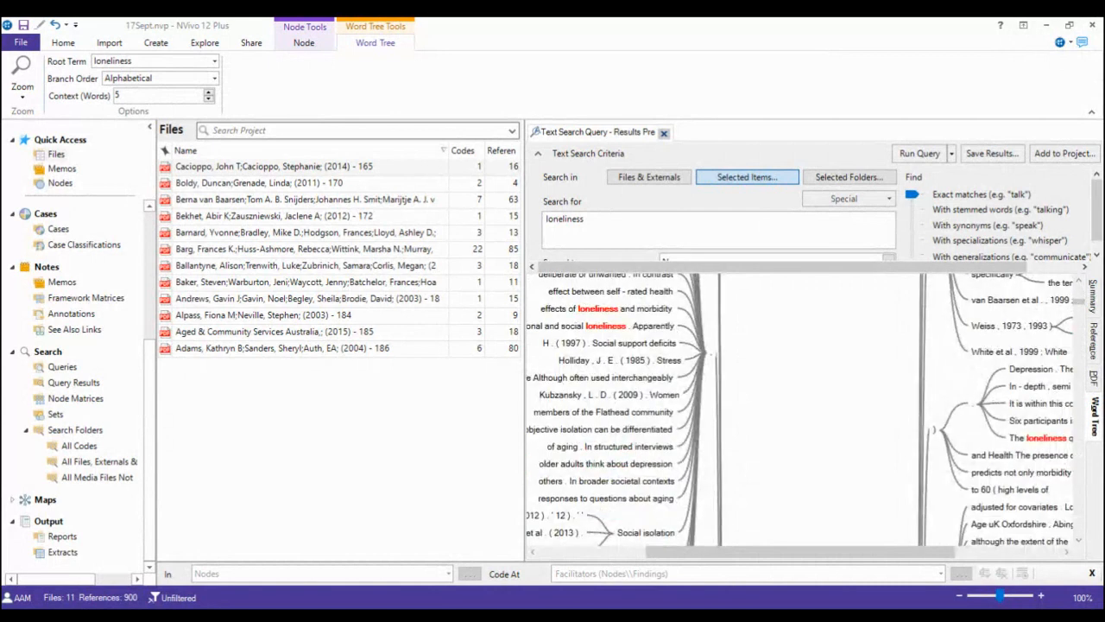
{"action": "left_click", "coordinate": [840, 428]}
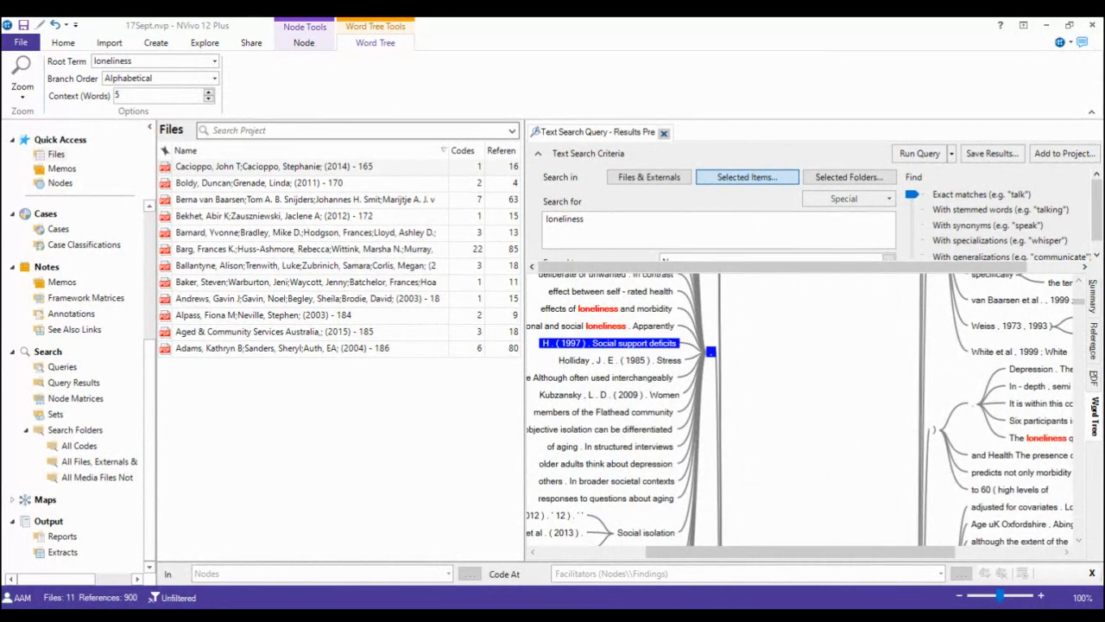
{"action": "left_click_drag", "start_coordinate": [1079, 301], "coordinate": [1079, 322]}
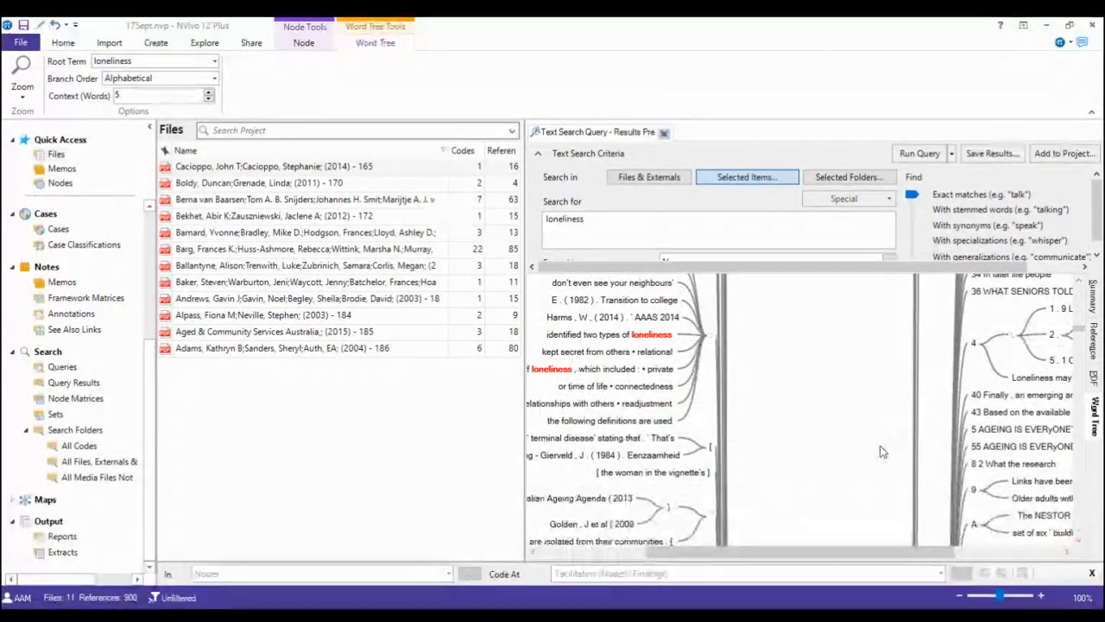
{"action": "left_click_drag", "start_coordinate": [1079, 328], "coordinate": [1079, 359]}
Open a text search for the "ISOLATION and loneliness" branch of the word tree and show its results as a word tree.
{"action": "left_click", "coordinate": [619, 464]}
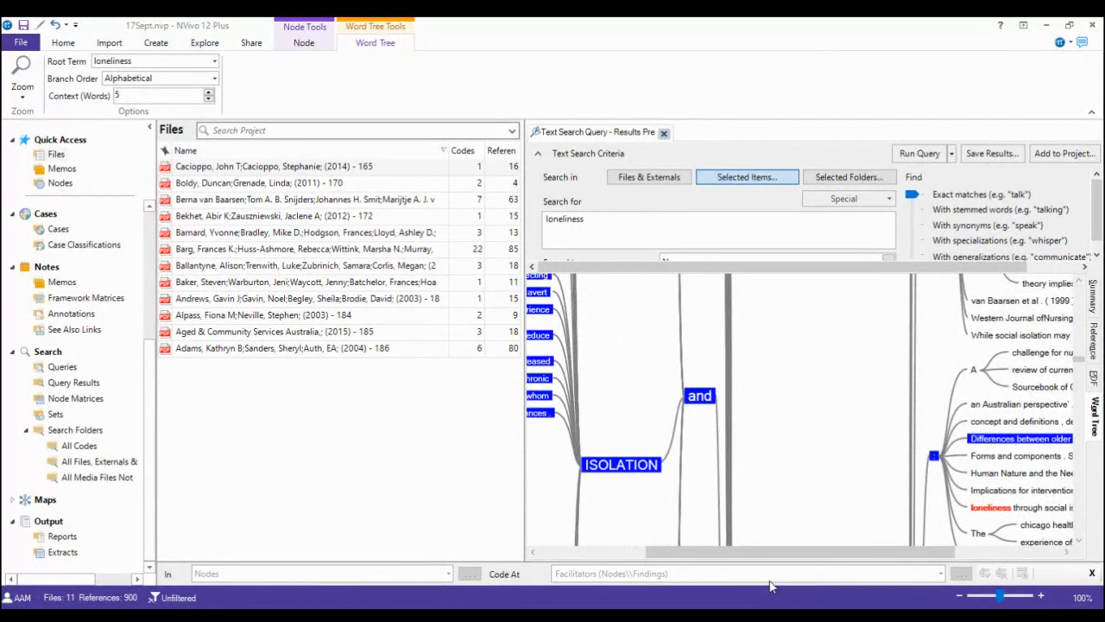
{"action": "double_click", "coordinate": [620, 465]}
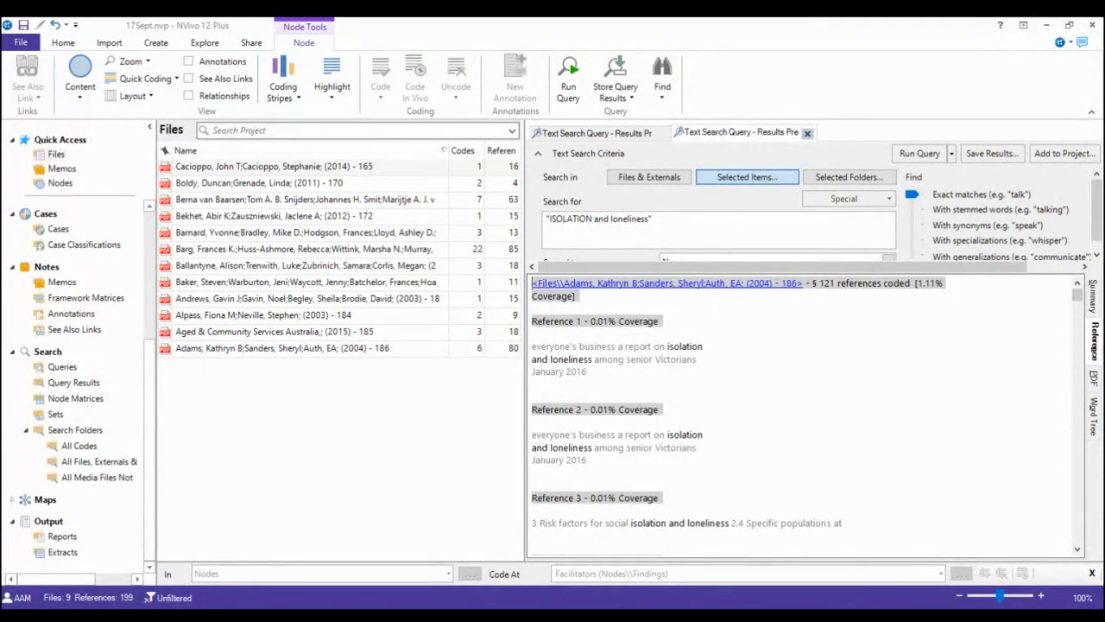
{"action": "left_click", "coordinate": [1094, 416]}
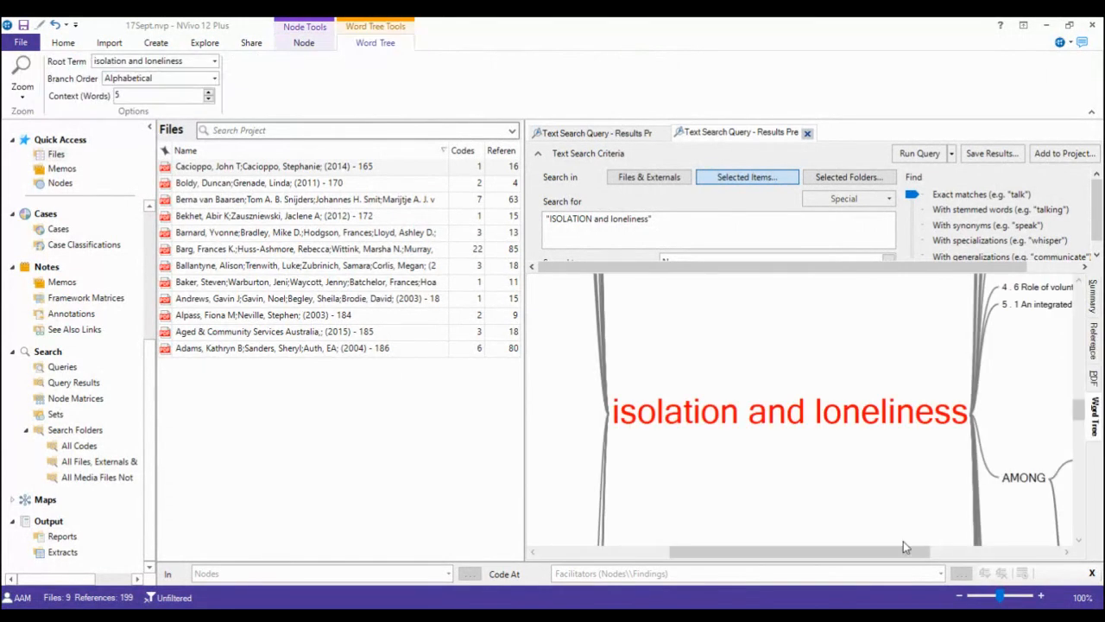
Examine both sides of the "isolation and loneliness" word tree, highlight its "SOCIAL" branch, and close these results.
{"action": "left_click_drag", "start_coordinate": [799, 552], "coordinate": [678, 552]}
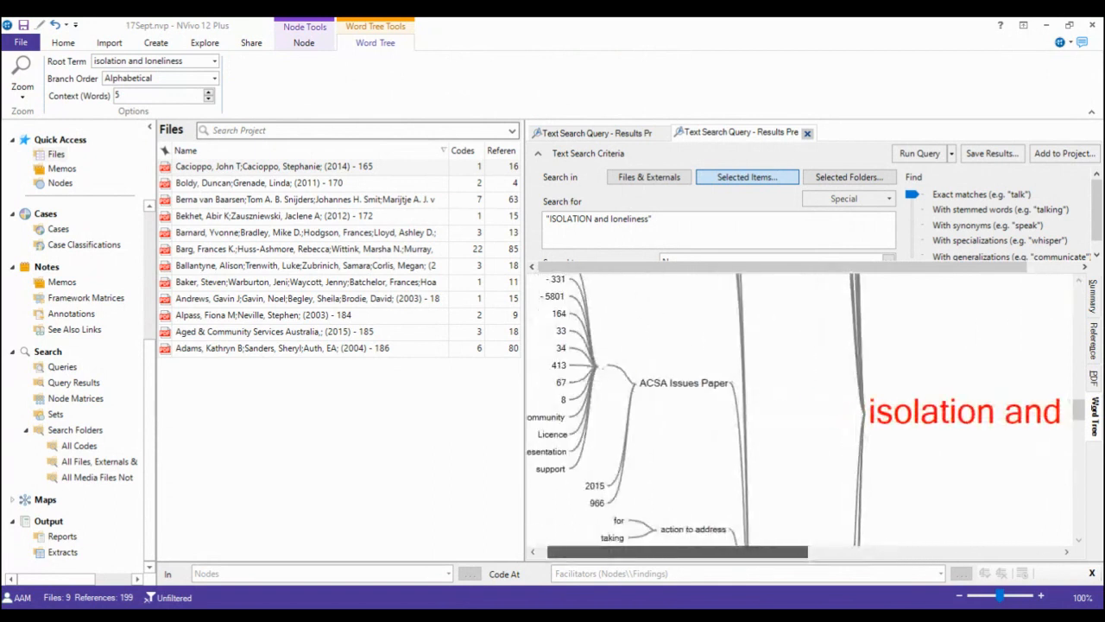
{"action": "left_click", "coordinate": [871, 475]}
{"action": "left_click_drag", "start_coordinate": [1080, 410], "coordinate": [1078, 448]}
{"action": "left_click", "coordinate": [1004, 503]}
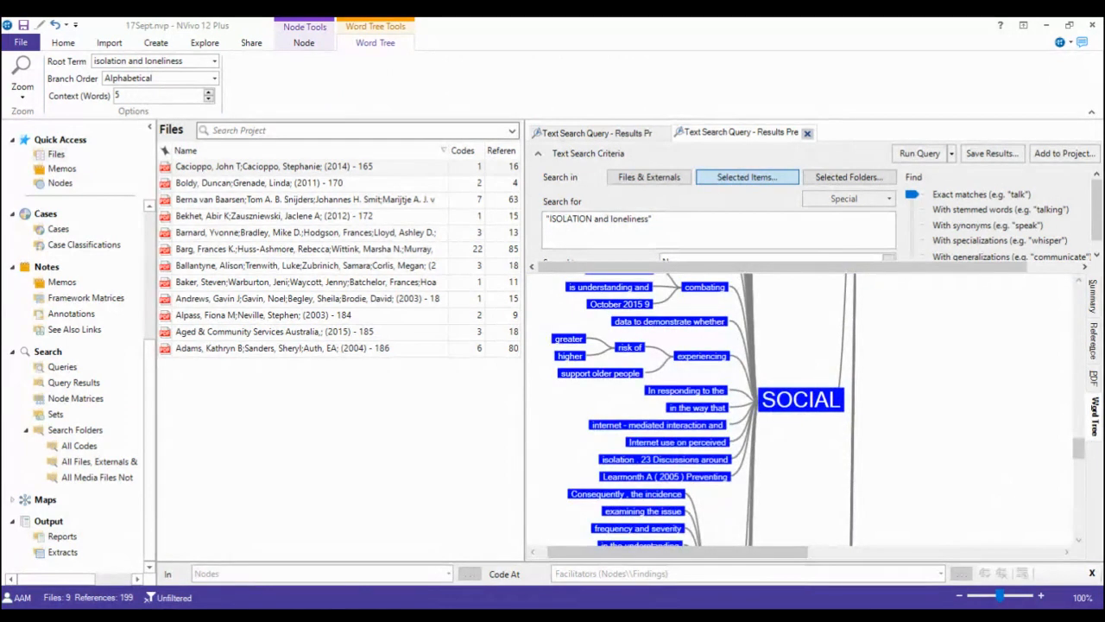
{"action": "left_click_drag", "start_coordinate": [1078, 450], "coordinate": [1078, 522]}
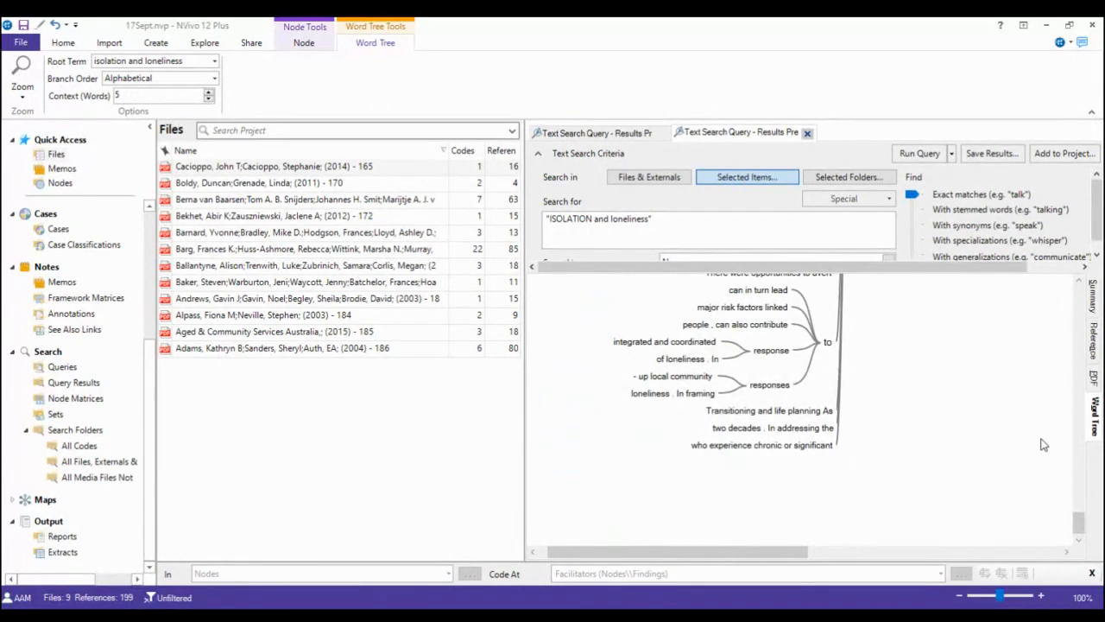
{"action": "left_click_drag", "start_coordinate": [678, 551], "coordinate": [875, 551]}
{"action": "left_click_drag", "start_coordinate": [1079, 522], "coordinate": [1078, 296]}
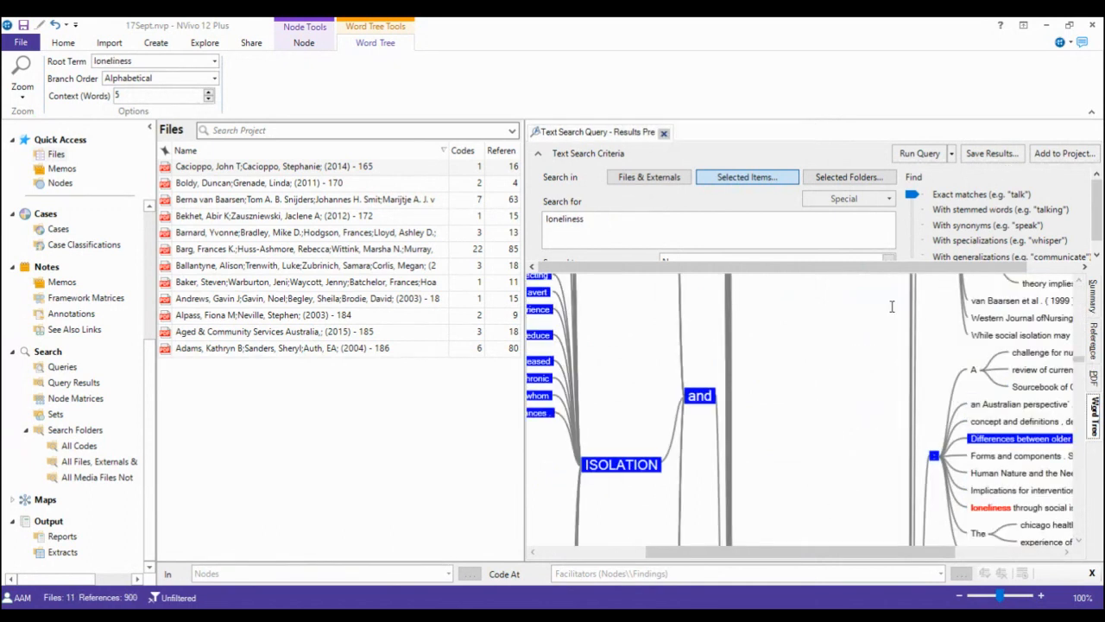
Look through the branches of the "loneliness" word tree and highlight the "temporal" branch.
{"action": "scroll", "coordinate": [1009, 576], "scroll_direction": "down", "scroll_amount": 5}
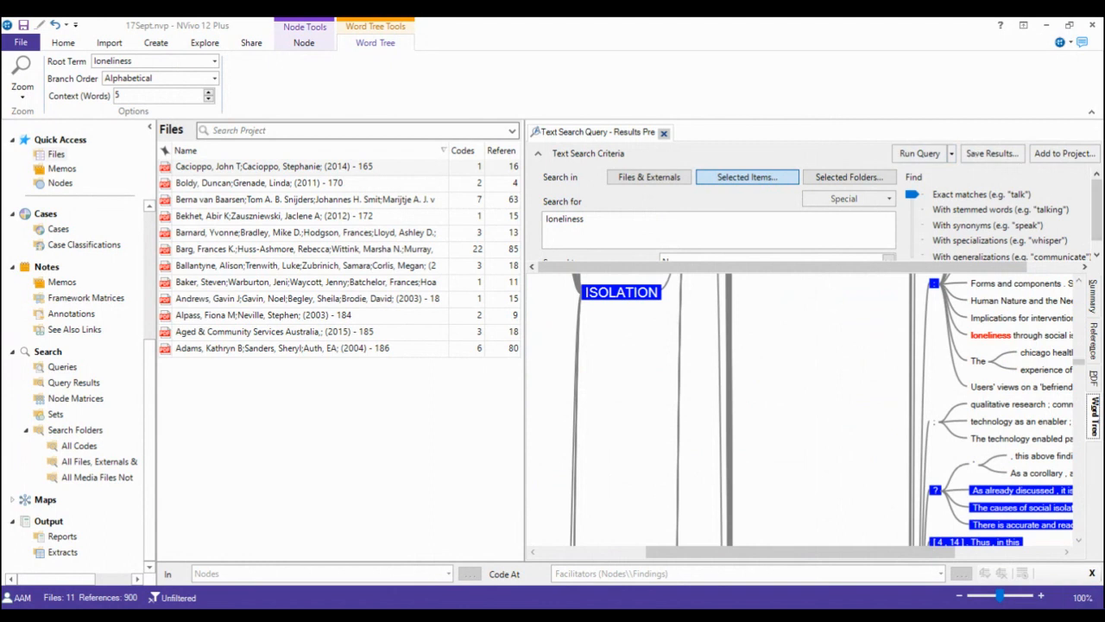
{"action": "left_click_drag", "start_coordinate": [1078, 361], "coordinate": [1078, 487]}
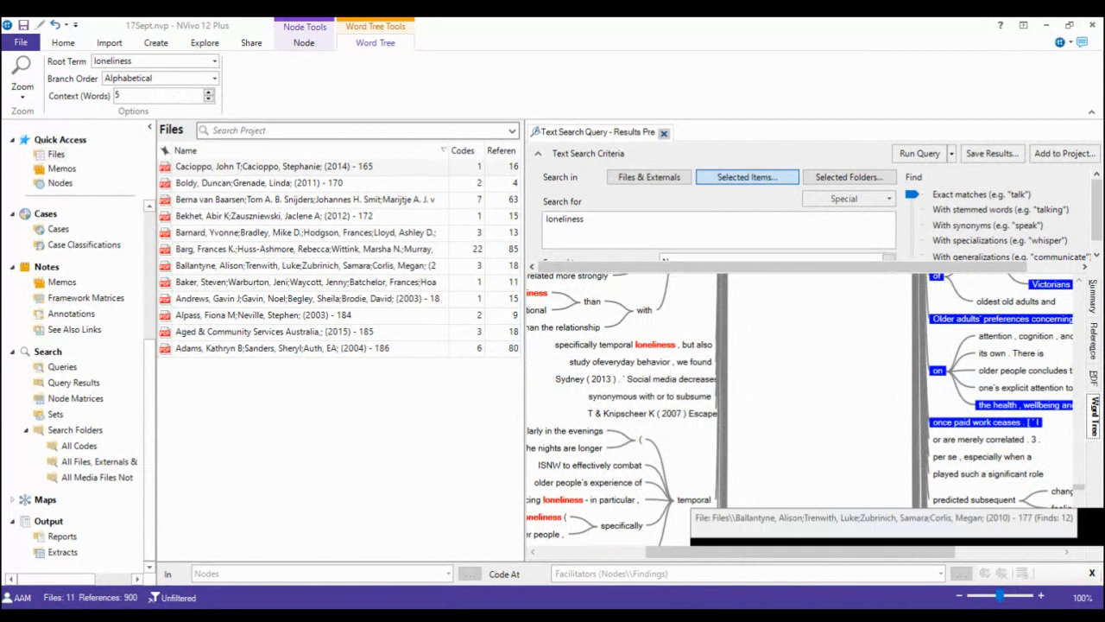
{"action": "left_click", "coordinate": [694, 499]}
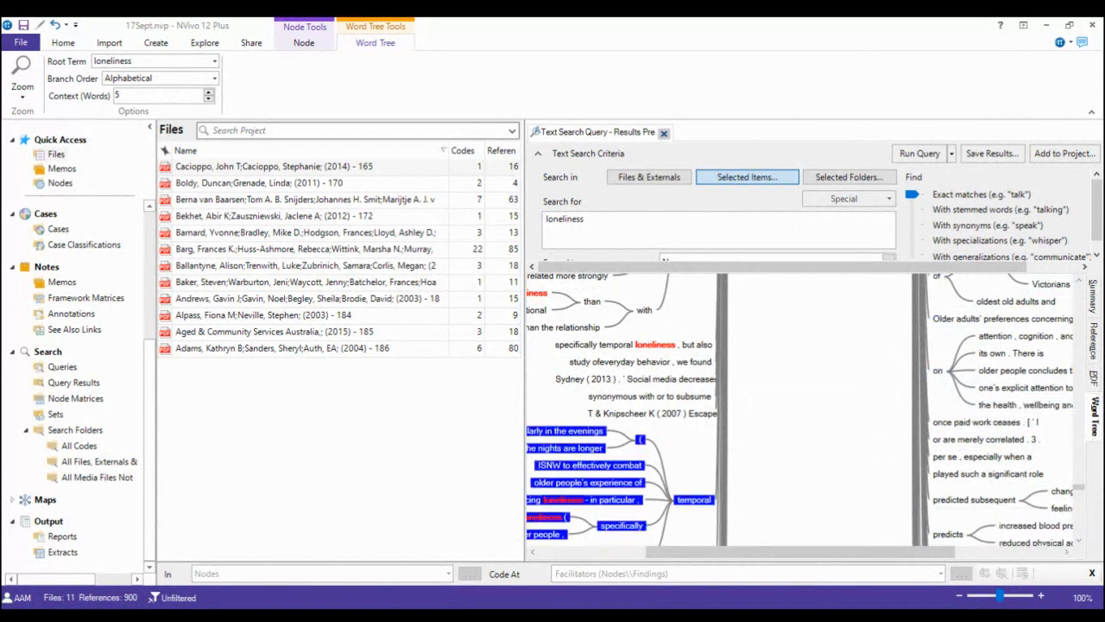
{"action": "left_click_drag", "start_coordinate": [1078, 487], "coordinate": [1078, 442]}
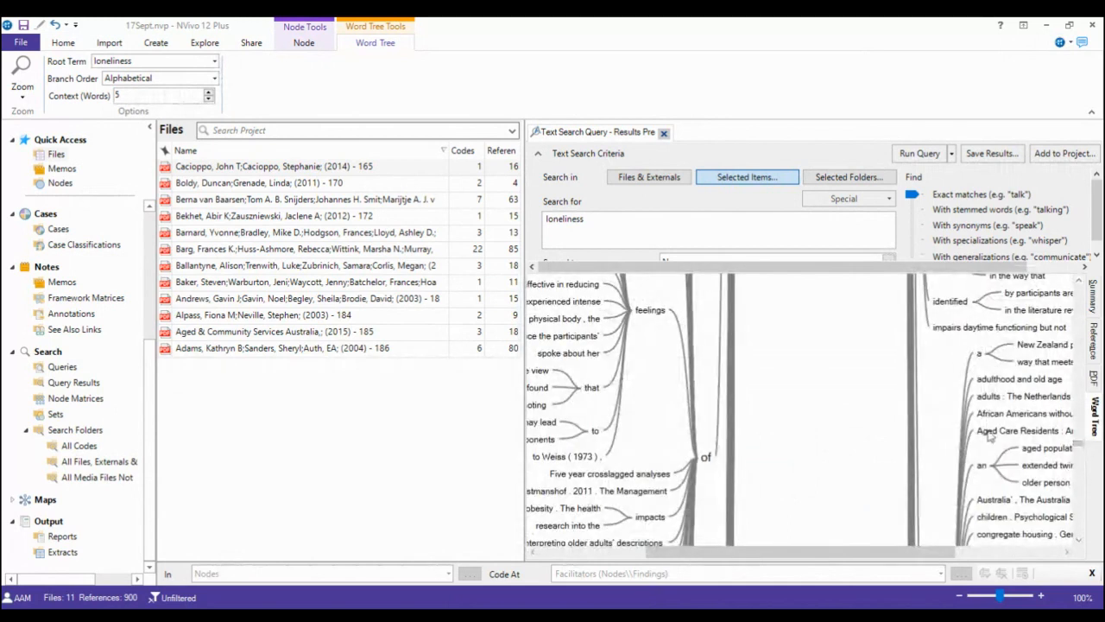
Open a text search for the "feelings of" branch of the "loneliness" word tree and show its results as a word tree.
{"action": "left_click", "coordinate": [824, 386]}
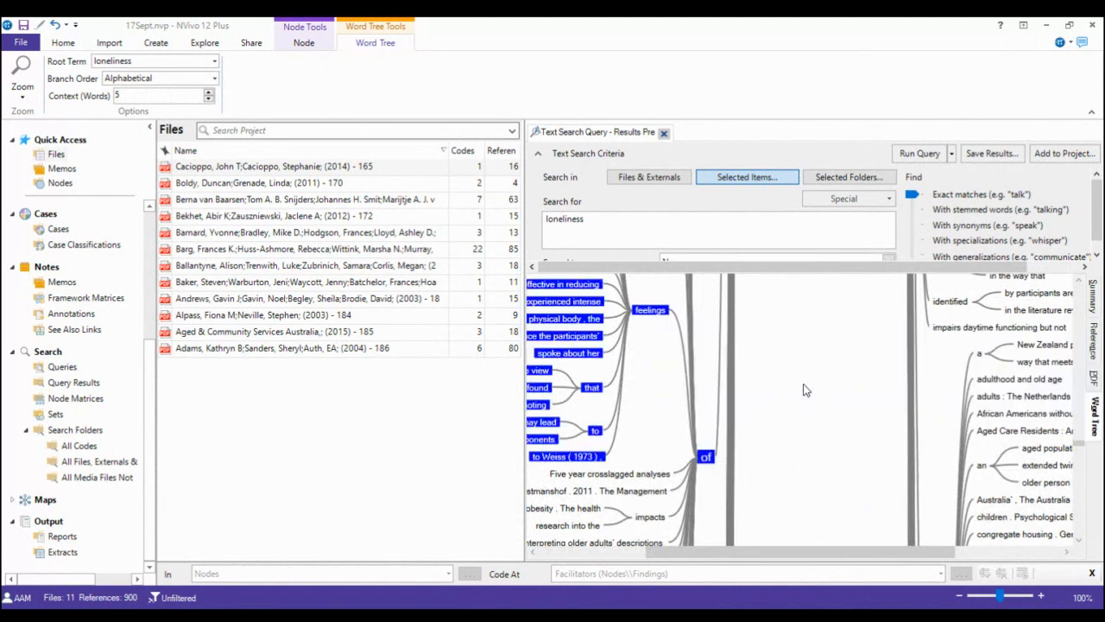
{"action": "double_click", "coordinate": [834, 395]}
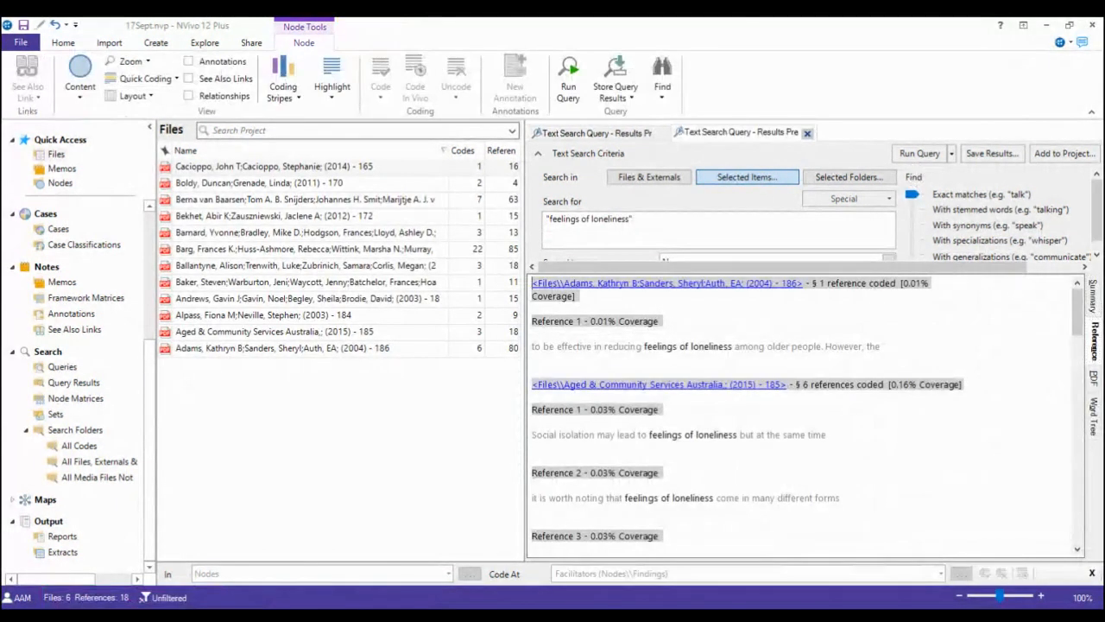
{"action": "left_click", "coordinate": [1094, 417]}
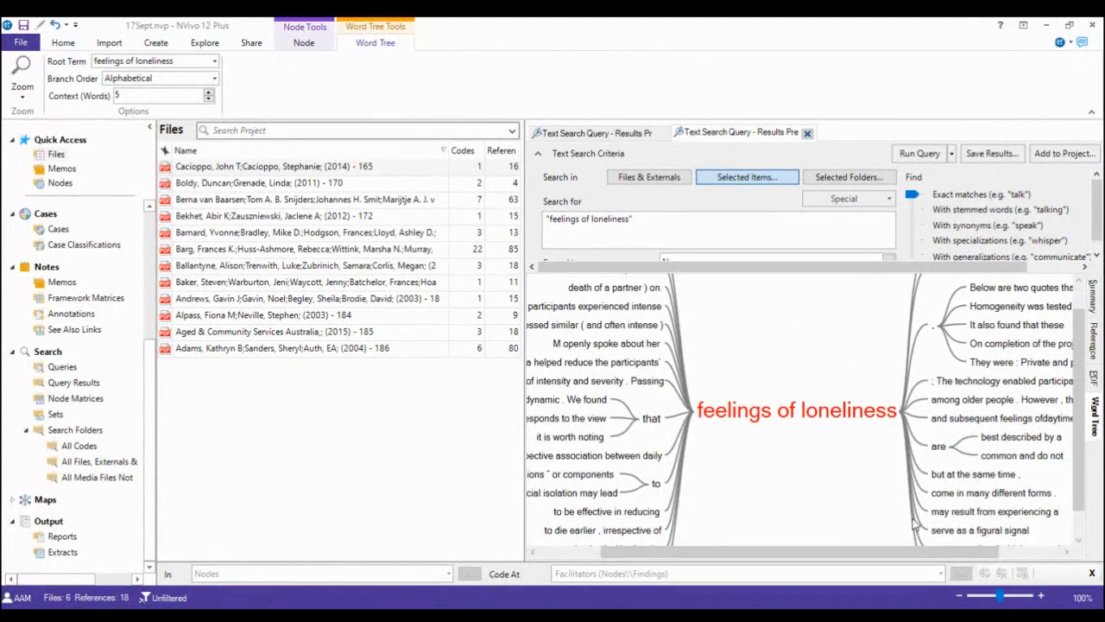
Highlight the "feelings of loneliness" word tree branches and save the query results as a node named "Feeling of loneliness".
{"action": "mouse_move", "coordinate": [918, 516]}
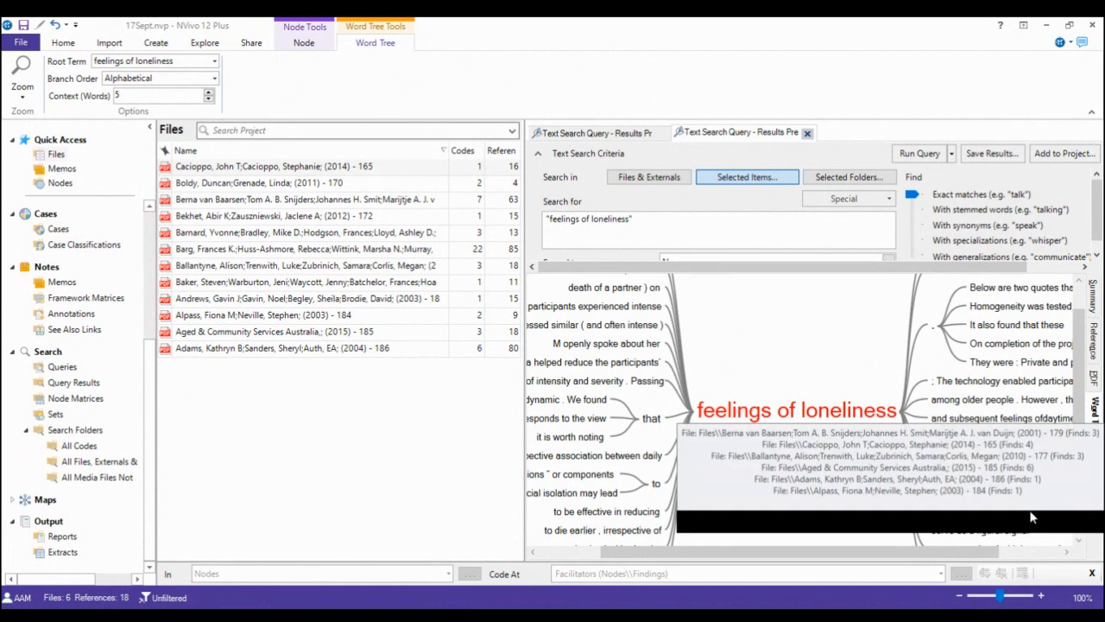
{"action": "left_click", "coordinate": [965, 512]}
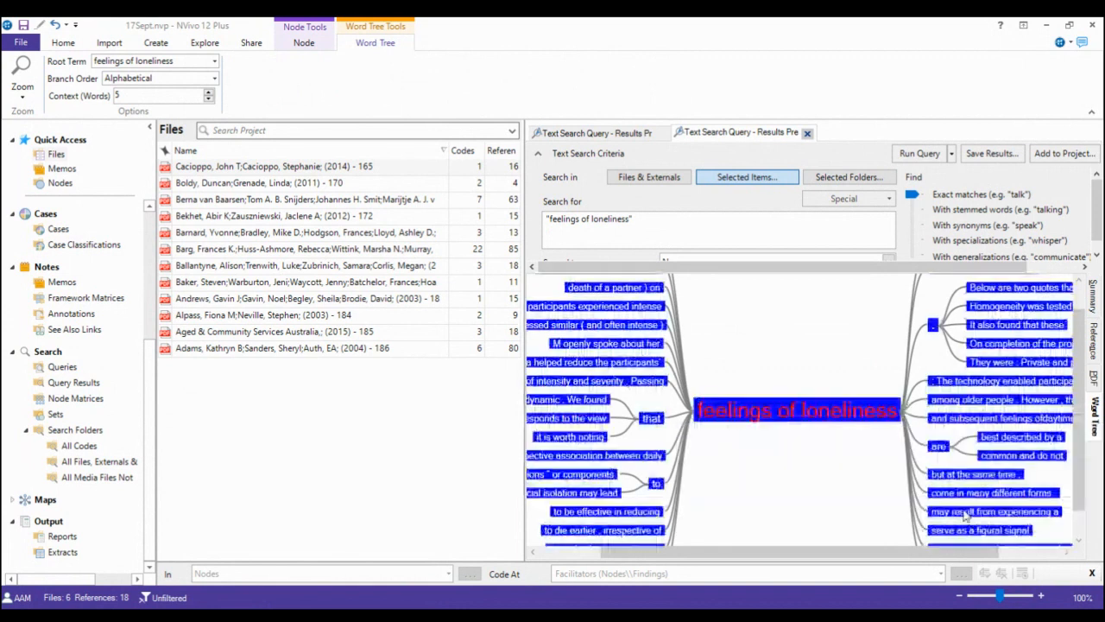
{"action": "left_click", "coordinate": [965, 515]}
{"action": "left_click", "coordinate": [974, 515]}
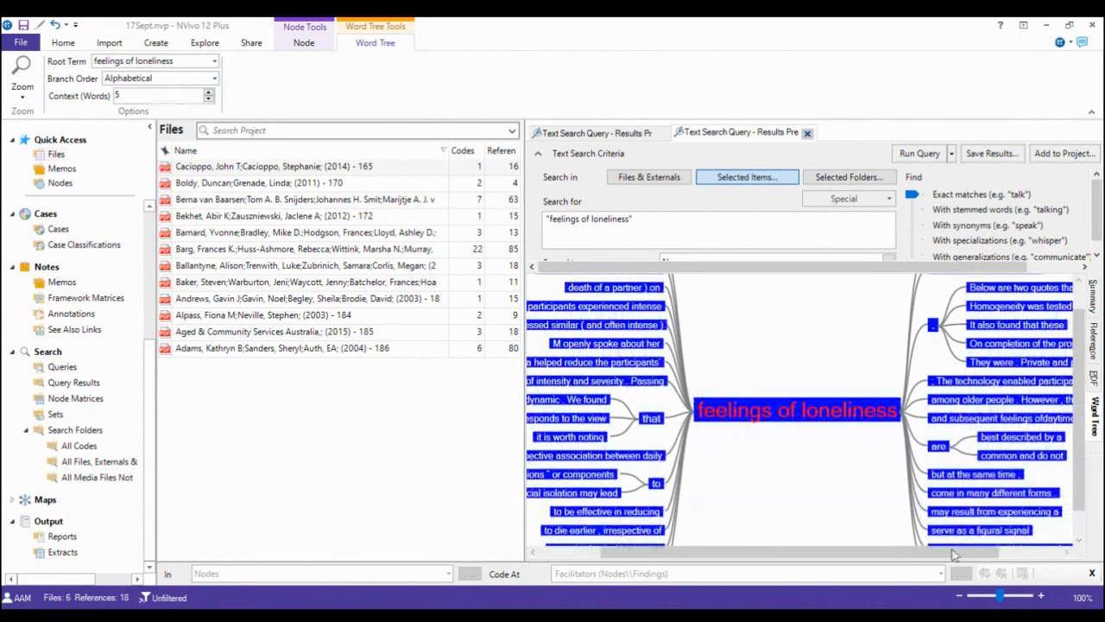
{"action": "left_click", "coordinate": [992, 152]}
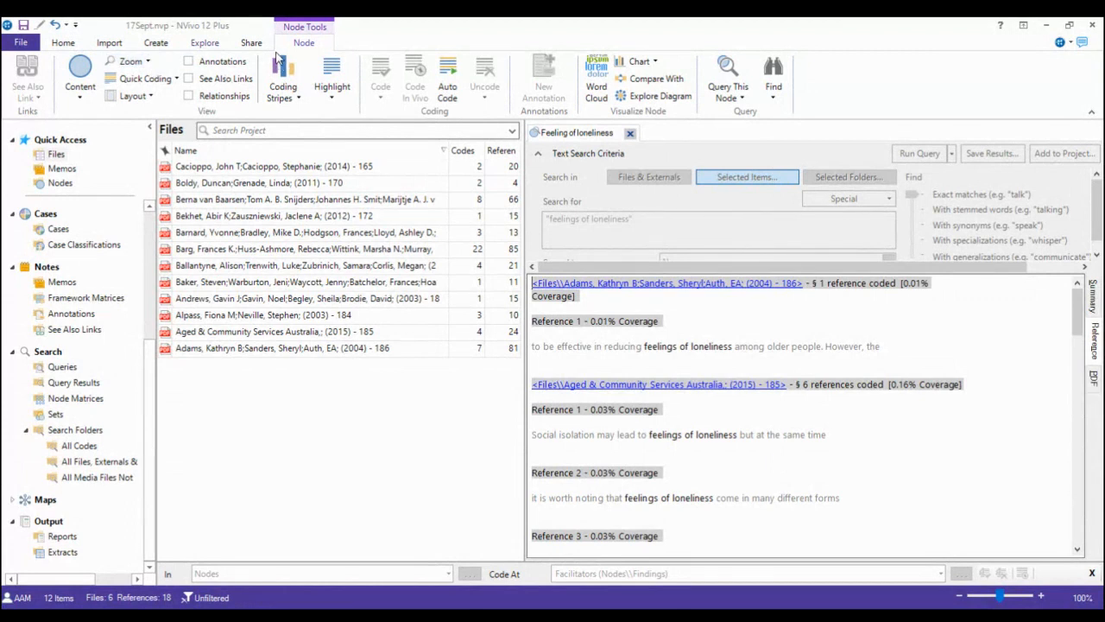
Open the 2012 reference PDF numbered 172 from the file list and skim its abstract and introduction.
{"action": "left_click", "coordinate": [205, 43]}
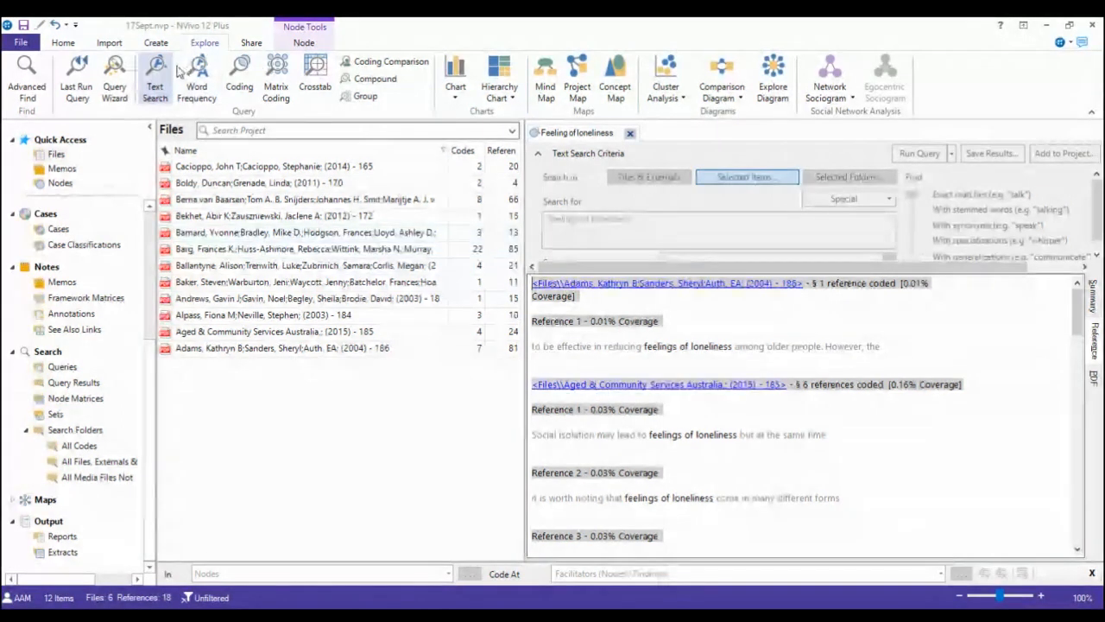
{"action": "left_click", "coordinate": [337, 183]}
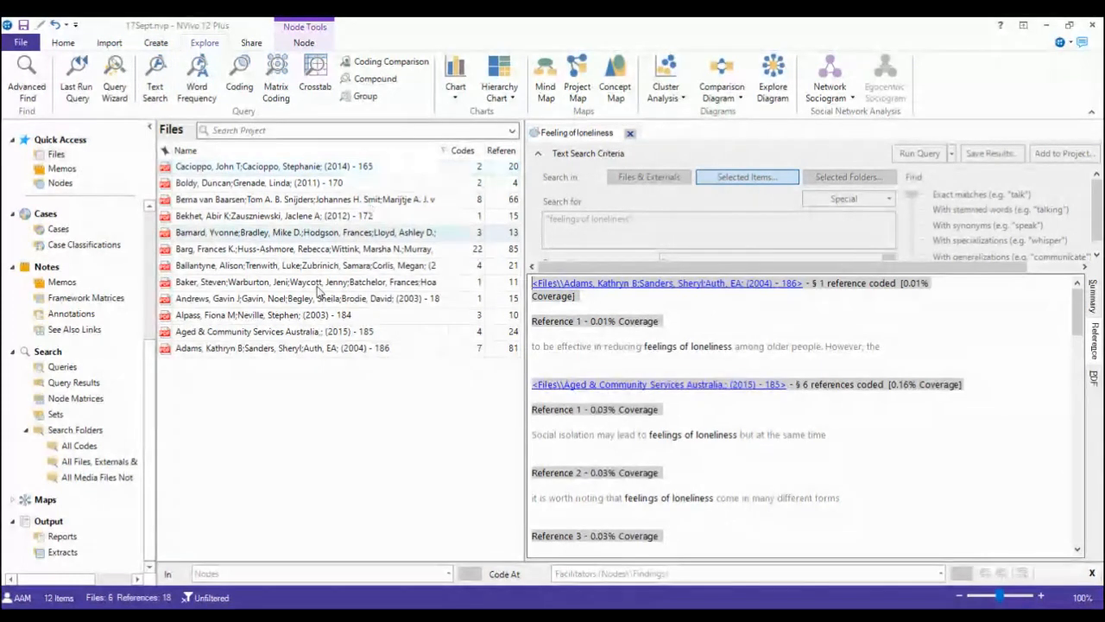
{"action": "left_click", "coordinate": [337, 215]}
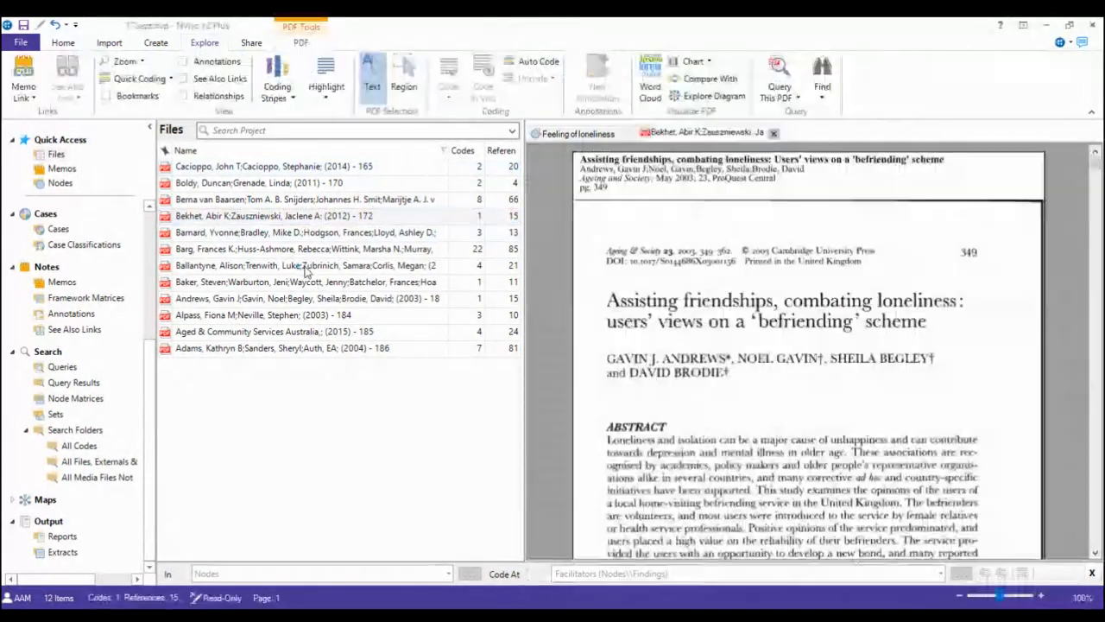
{"action": "scroll", "coordinate": [921, 432], "scroll_direction": "down", "scroll_amount": 6}
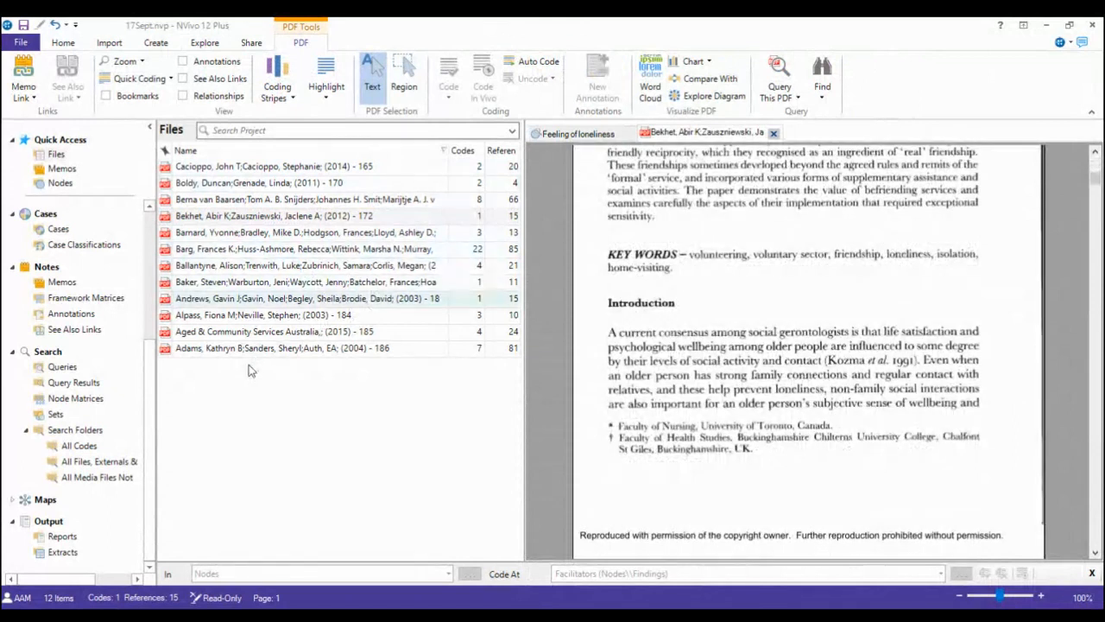
Open the review article PDF on combatting social isolation of older adults through technology at its second page.
{"action": "left_click", "coordinate": [259, 282]}
{"action": "double_click", "coordinate": [259, 282]}
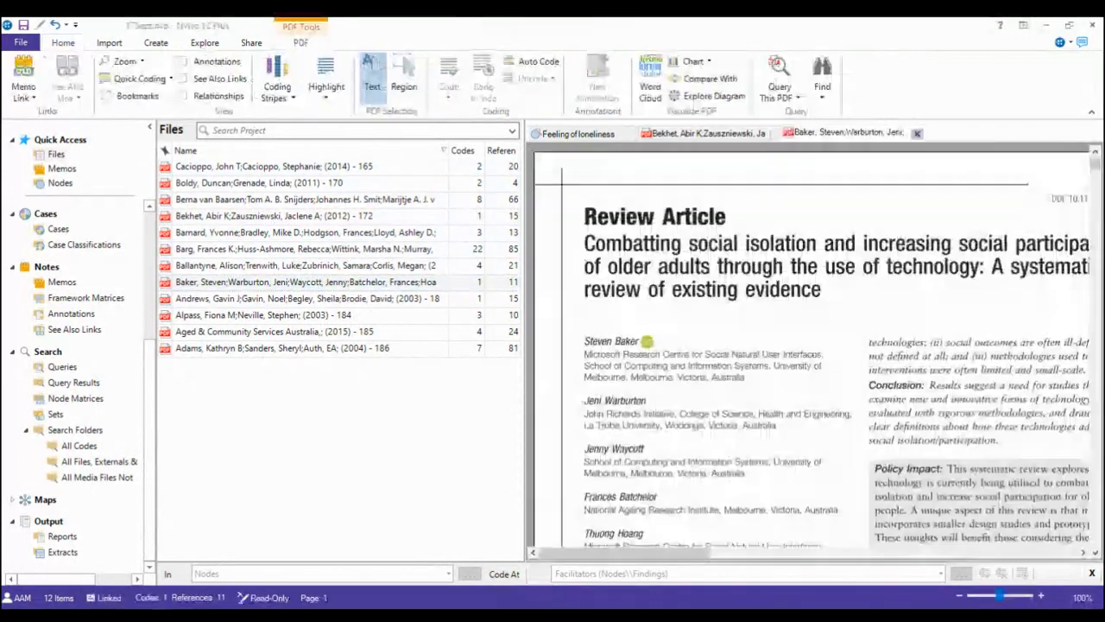
{"action": "scroll", "coordinate": [812, 362], "scroll_direction": "down", "scroll_amount": 3}
{"action": "scroll", "coordinate": [811, 345], "scroll_direction": "down", "scroll_amount": 5}
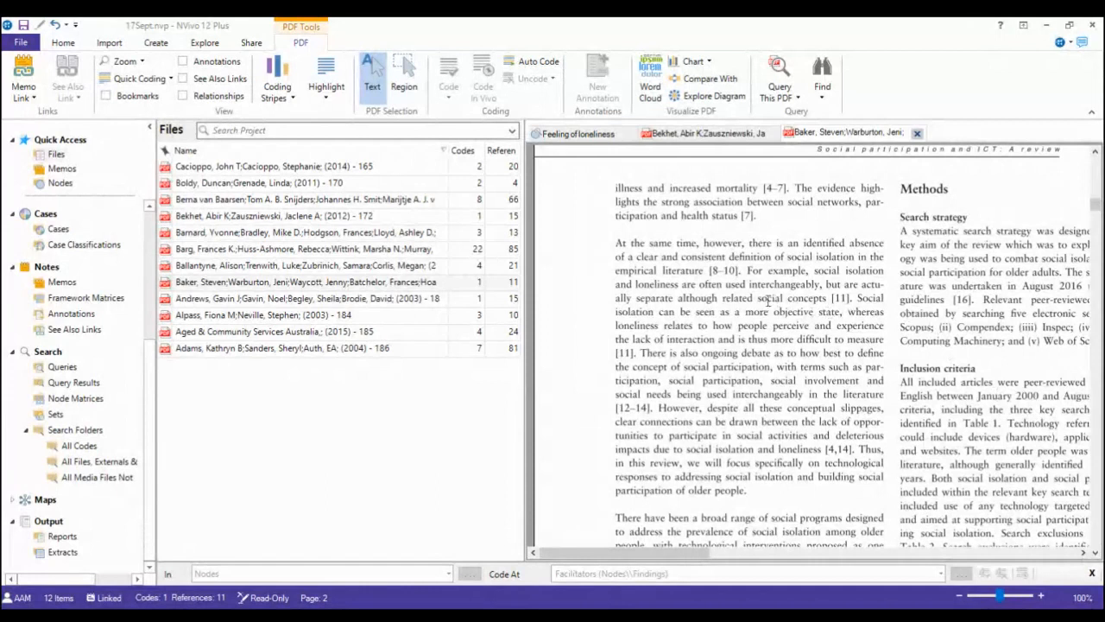
Code the whole page 2 paragraph beginning "At the same time, however" at the Gap1 (2) node under Research Gap.
{"action": "left_click_drag", "start_coordinate": [616, 243], "coordinate": [748, 491]}
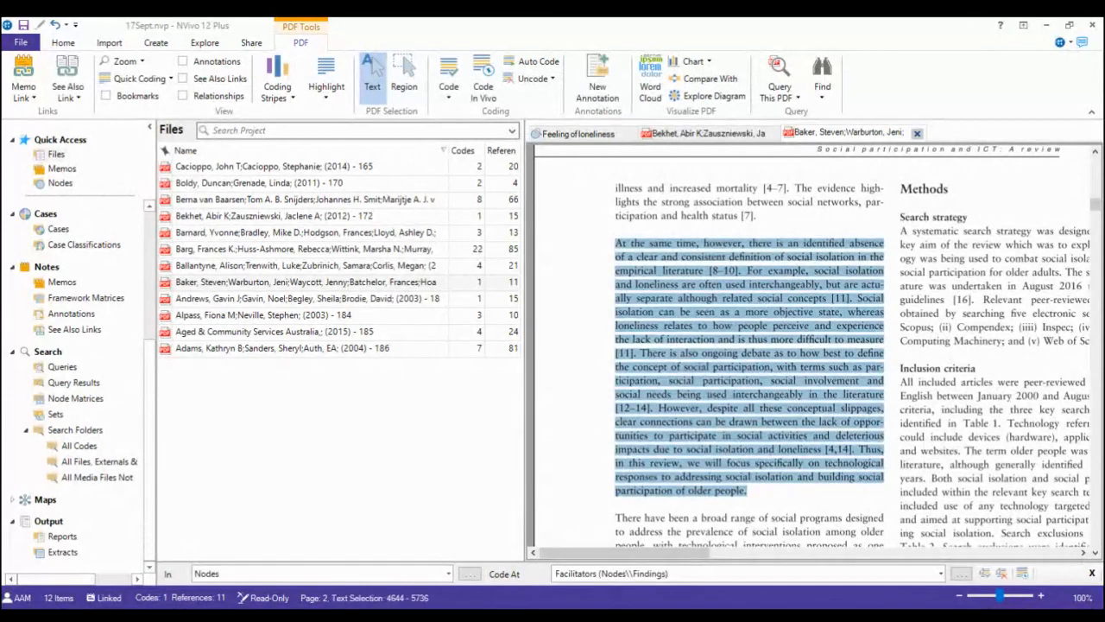
{"action": "left_click", "coordinate": [859, 327]}
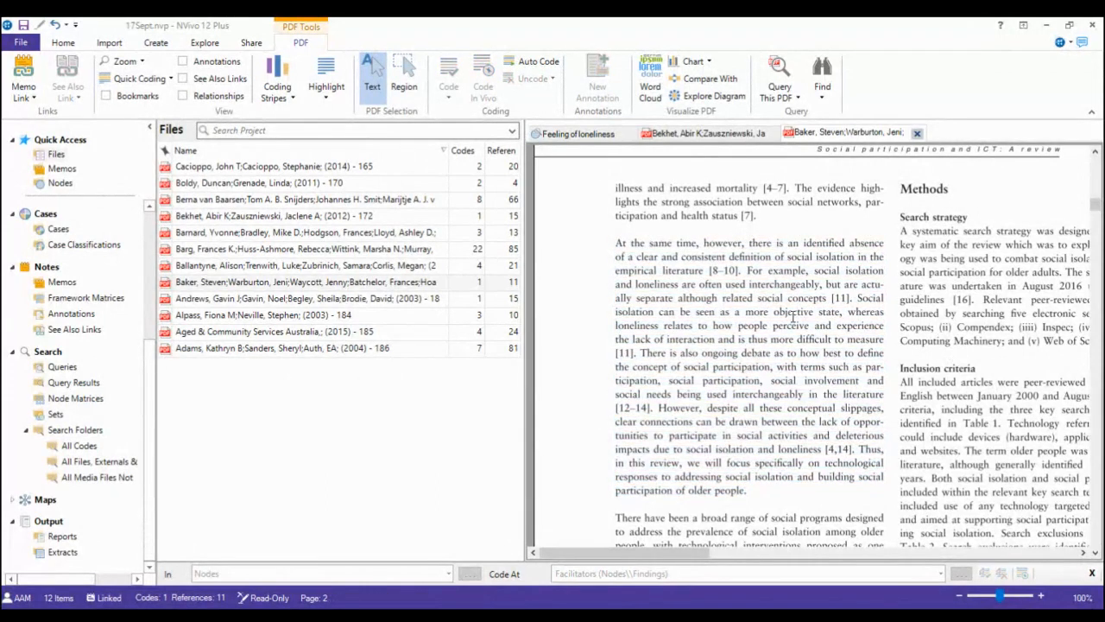
{"action": "left_click_drag", "start_coordinate": [615, 244], "coordinate": [883, 257]}
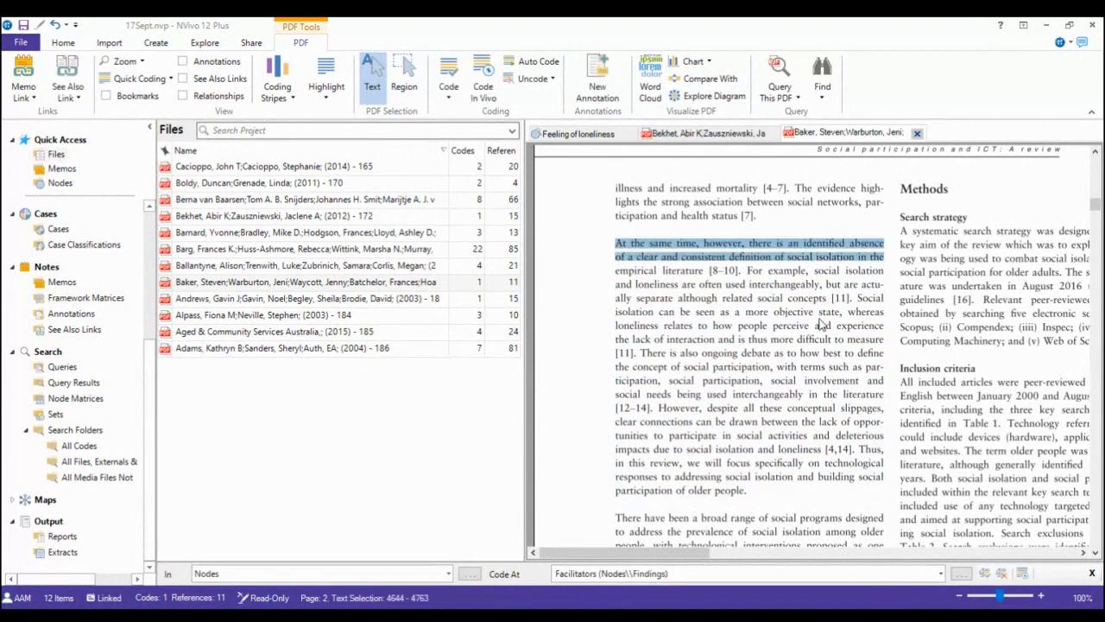
{"action": "left_click", "coordinate": [795, 306]}
{"action": "left_click_drag", "start_coordinate": [615, 244], "coordinate": [746, 491]}
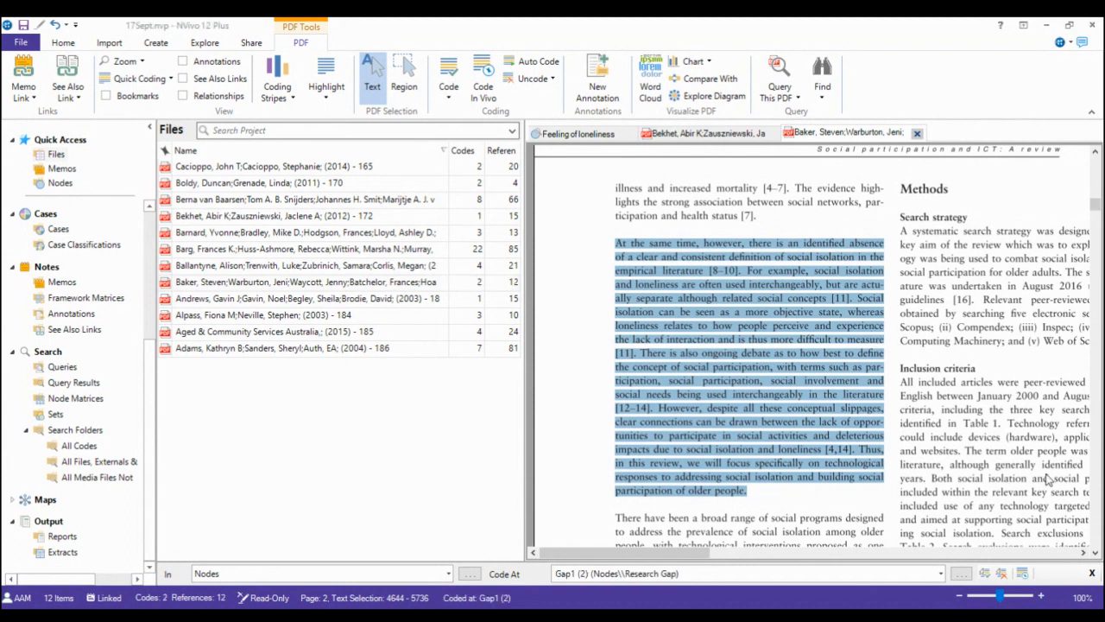
Code the paragraph beginning "There have been a broad range of social programs" at Gap2 under Research Gap and show the article's coding stripes.
{"action": "scroll", "coordinate": [785, 273], "scroll_direction": "down", "scroll_amount": 3}
{"action": "left_click_drag", "start_coordinate": [616, 208], "coordinate": [1010, 508]}
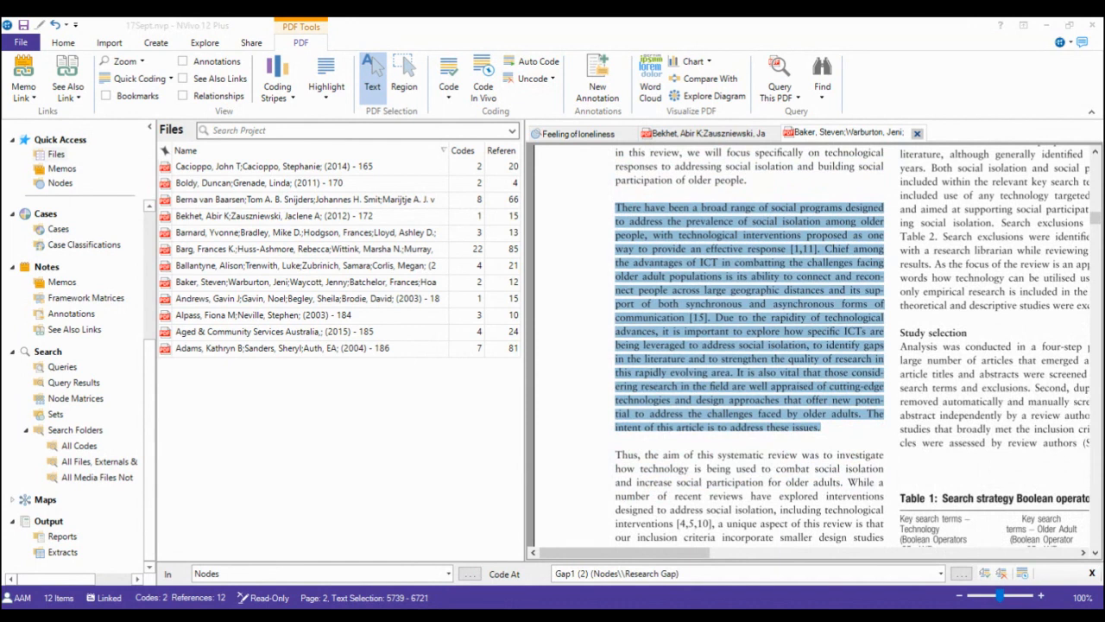
{"action": "key", "text": "Return"}
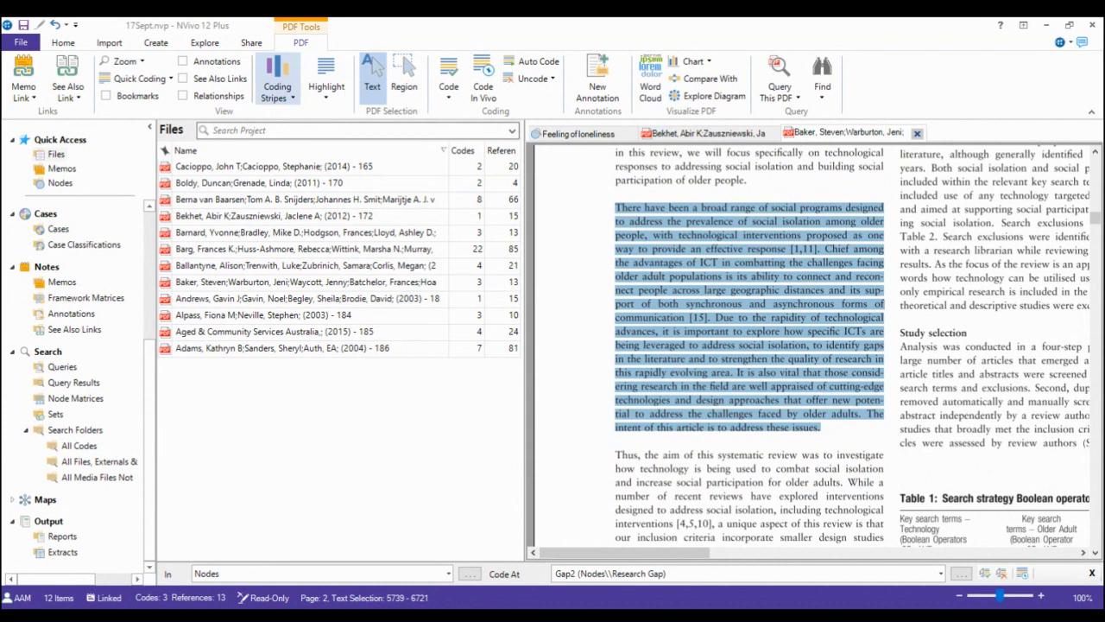
{"action": "left_click", "coordinate": [324, 166]}
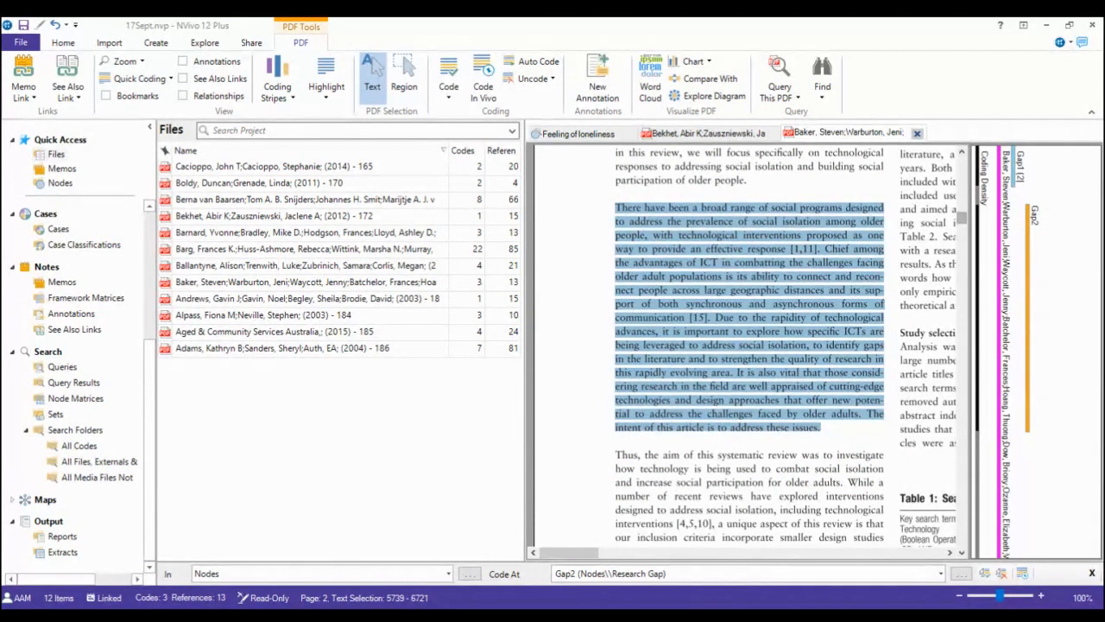
{"action": "scroll", "coordinate": [928, 492], "scroll_direction": "down", "scroll_amount": 5}
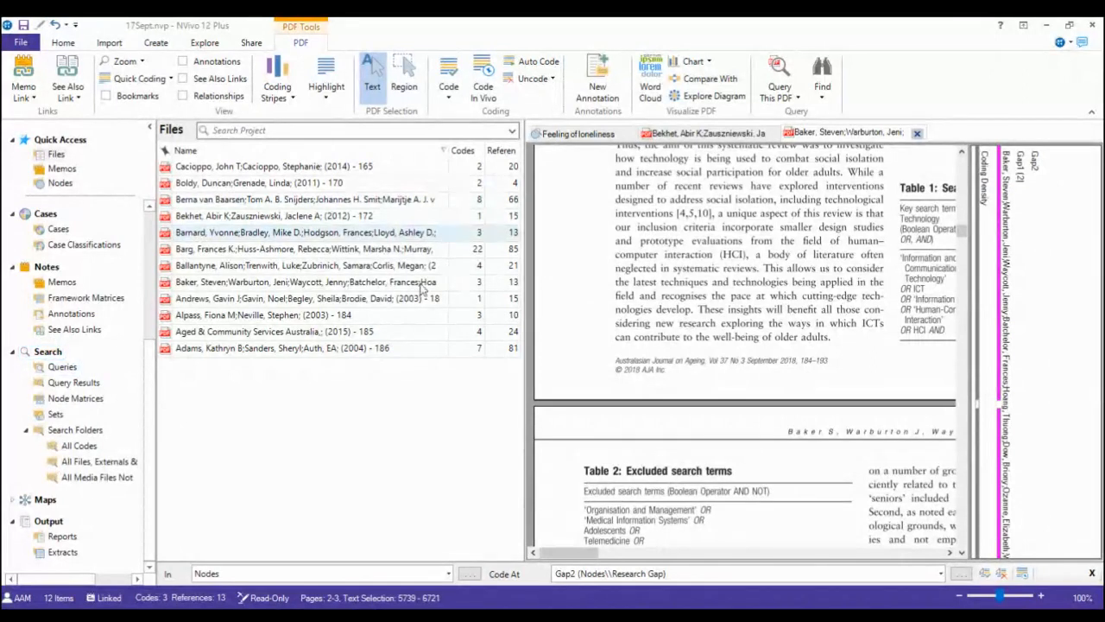
Open the 2003 PDF numbered 184, "Loneliness, health and depression in older males", at its second page.
{"action": "left_click", "coordinate": [401, 249]}
{"action": "double_click", "coordinate": [393, 216]}
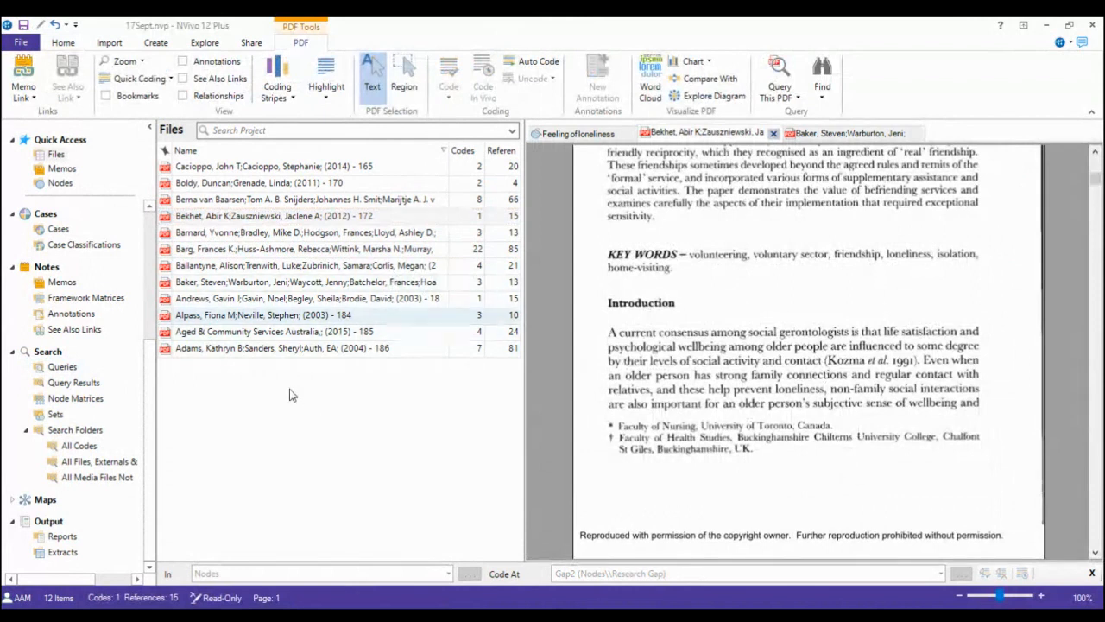
{"action": "left_click", "coordinate": [289, 316]}
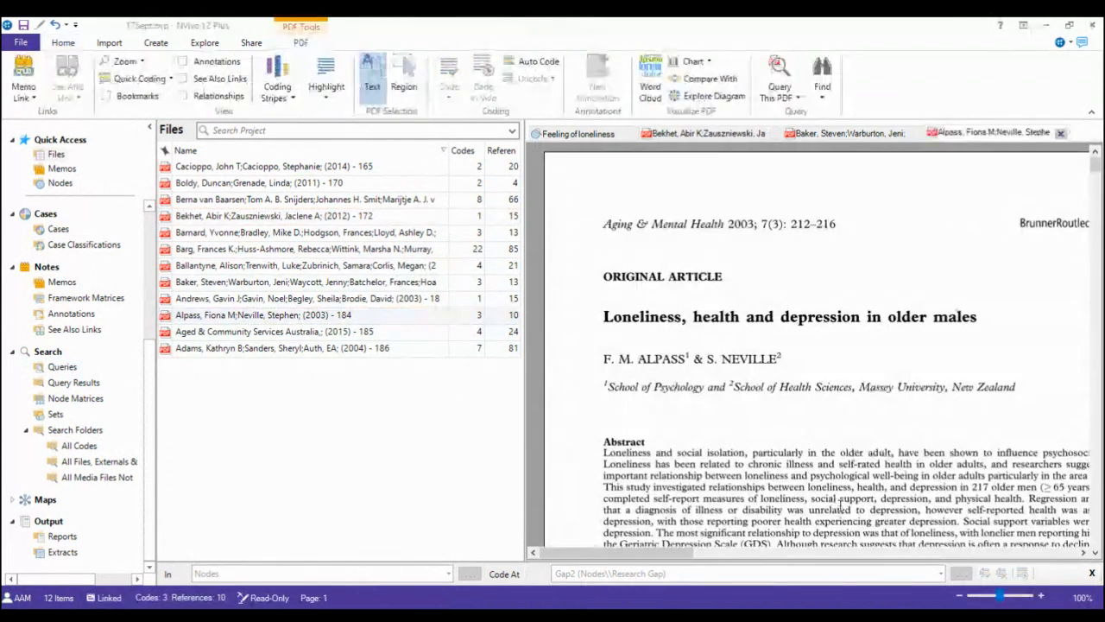
{"action": "scroll", "coordinate": [836, 488], "scroll_direction": "down", "scroll_amount": 6}
{"action": "scroll", "coordinate": [836, 480], "scroll_direction": "down", "scroll_amount": 5}
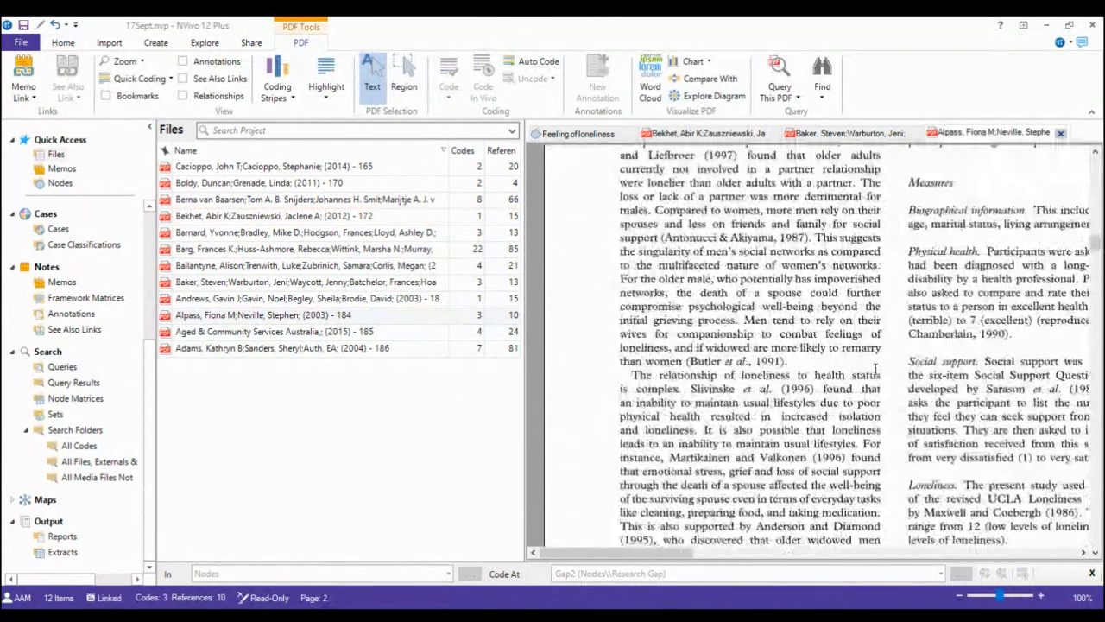
Code the page 2 passage about older adults' loneliness and partner loss at Barriers under Findings, and list the project's nodes.
{"action": "left_click_drag", "start_coordinate": [640, 182], "coordinate": [1000, 362]}
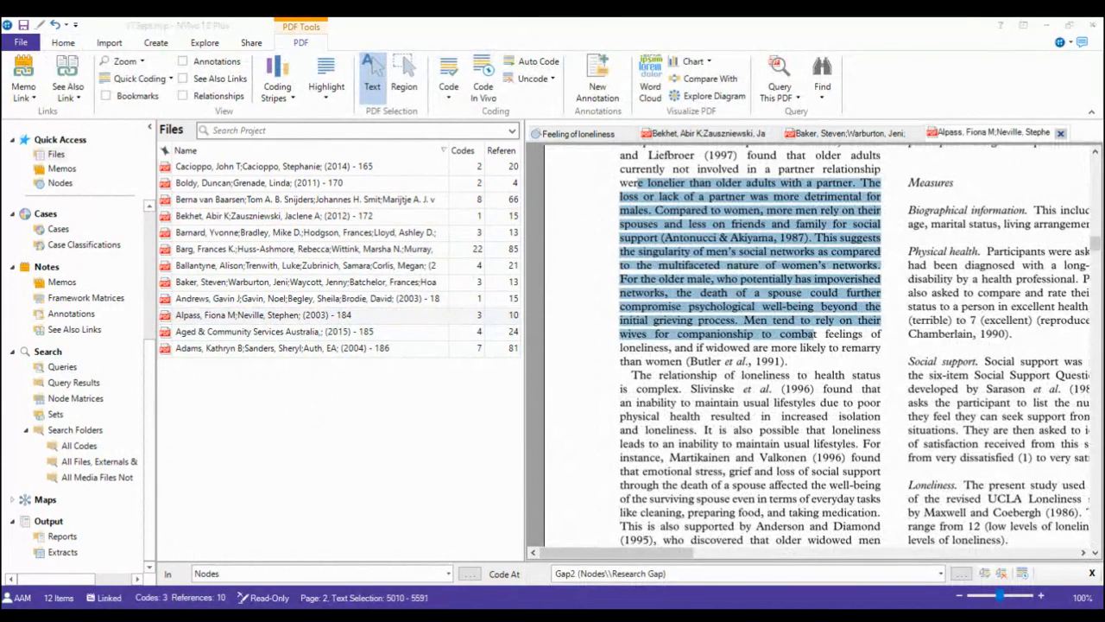
{"action": "key", "text": "Return"}
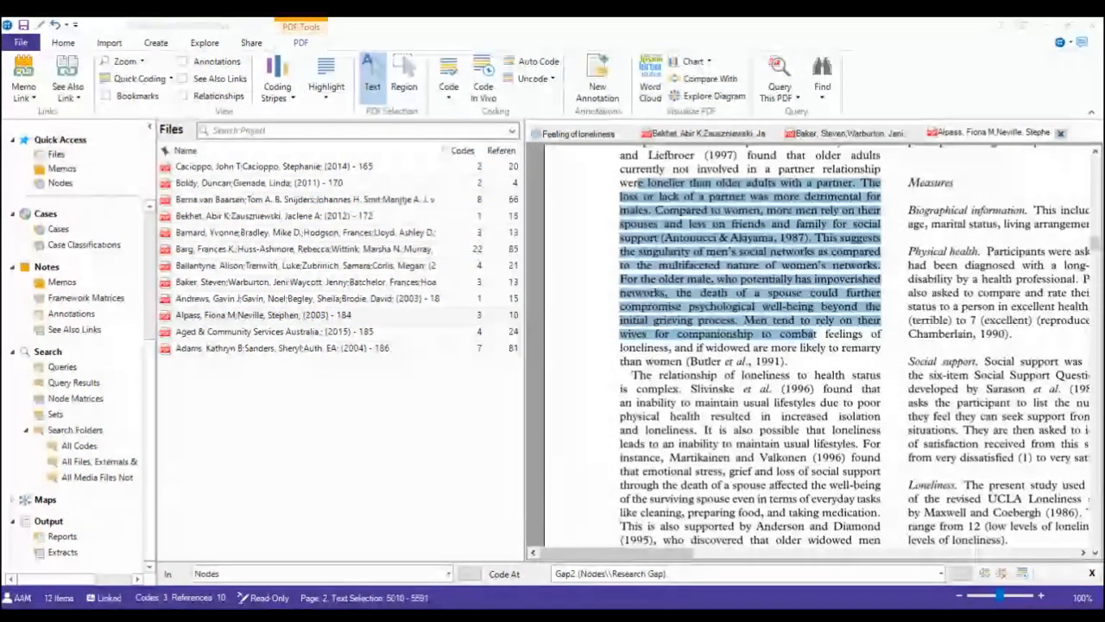
{"action": "left_click", "coordinate": [60, 182]}
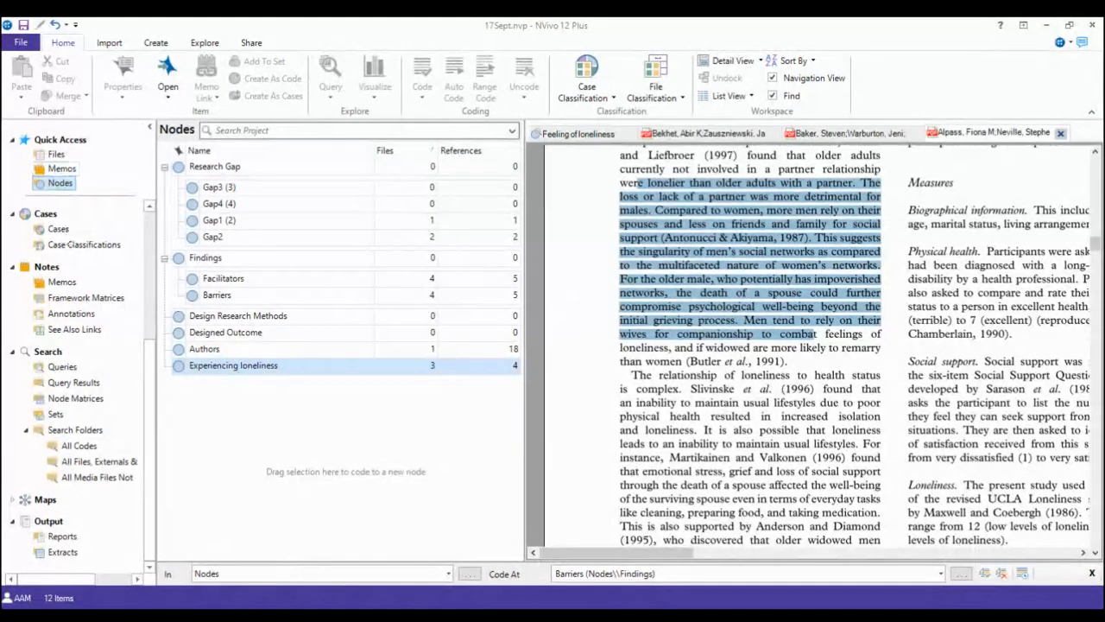
{"action": "left_click", "coordinate": [386, 554]}
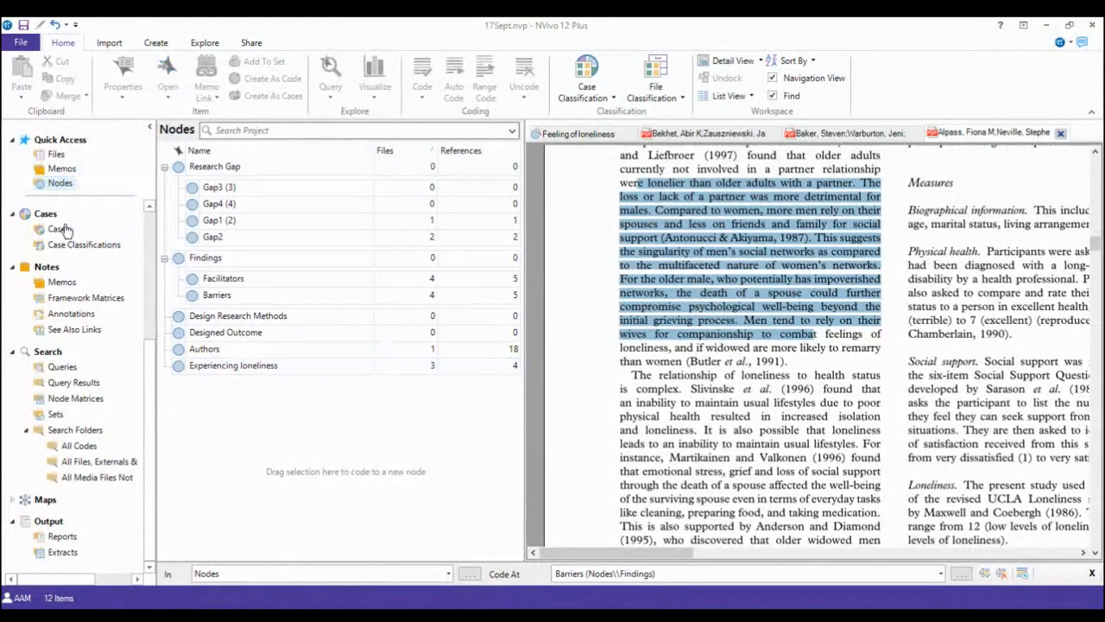
{"action": "left_click", "coordinate": [244, 169]}
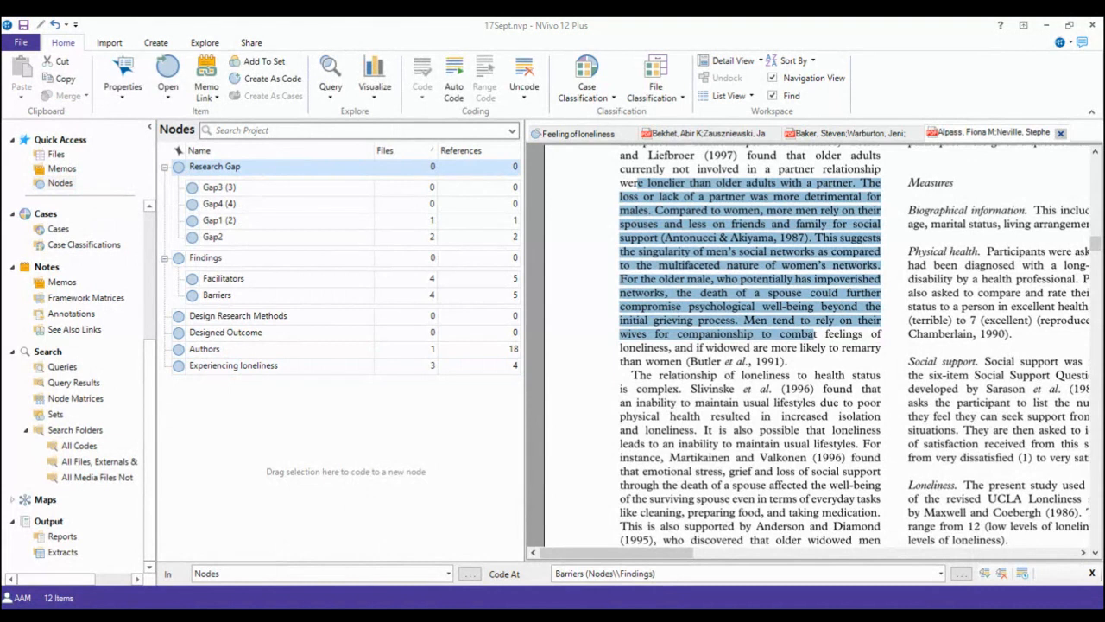
{"action": "left_click", "coordinate": [617, 539]}
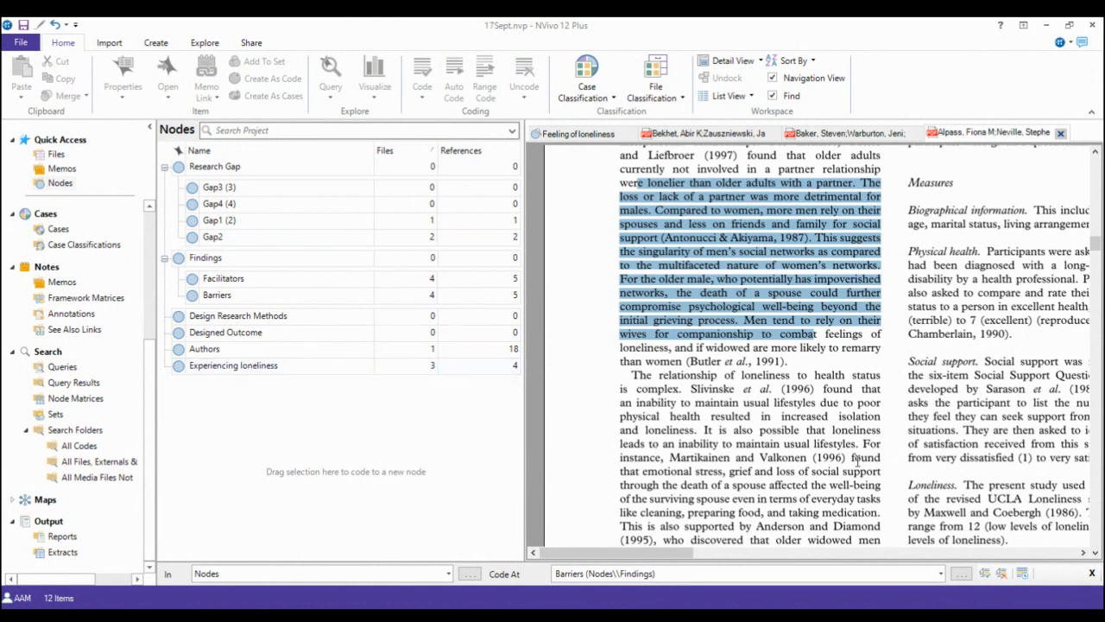
{"action": "left_click_drag", "start_coordinate": [642, 375], "coordinate": [749, 498]}
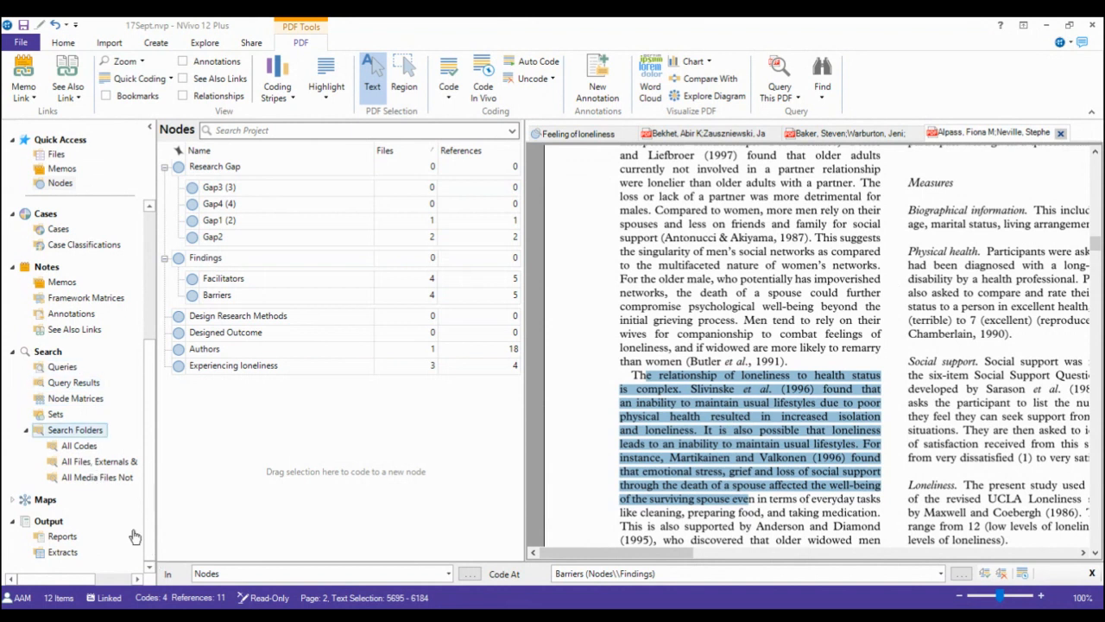
Save the "Feeling of loneliness" query result as a node named "Feelings of loneliness" and list the project's nodes.
{"action": "left_click", "coordinate": [74, 383]}
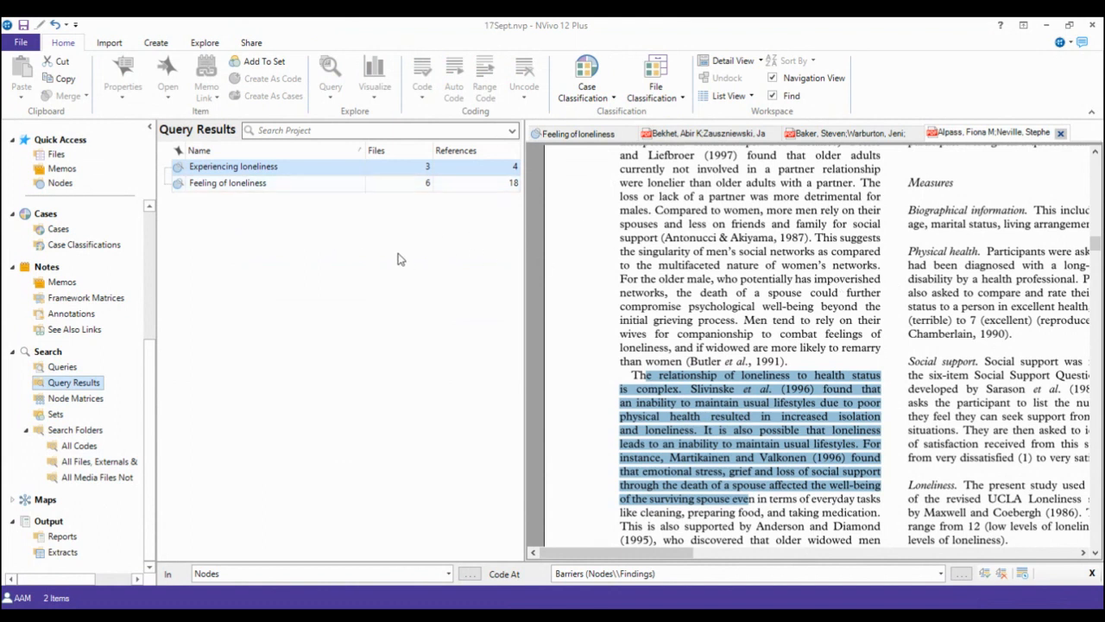
{"action": "left_click", "coordinate": [259, 183]}
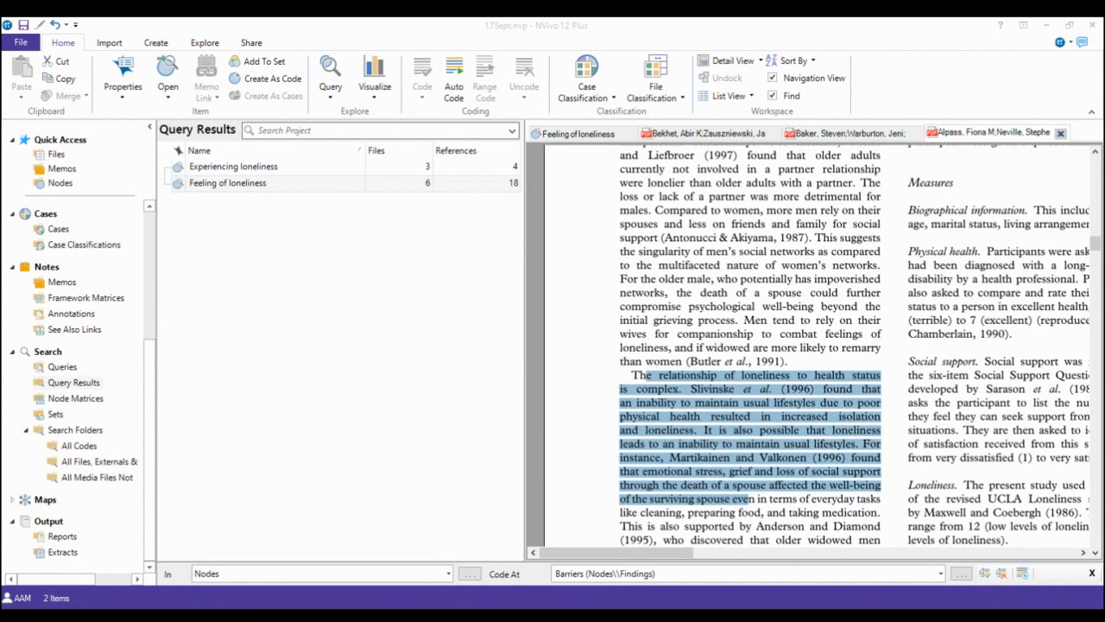
{"action": "left_click", "coordinate": [840, 529]}
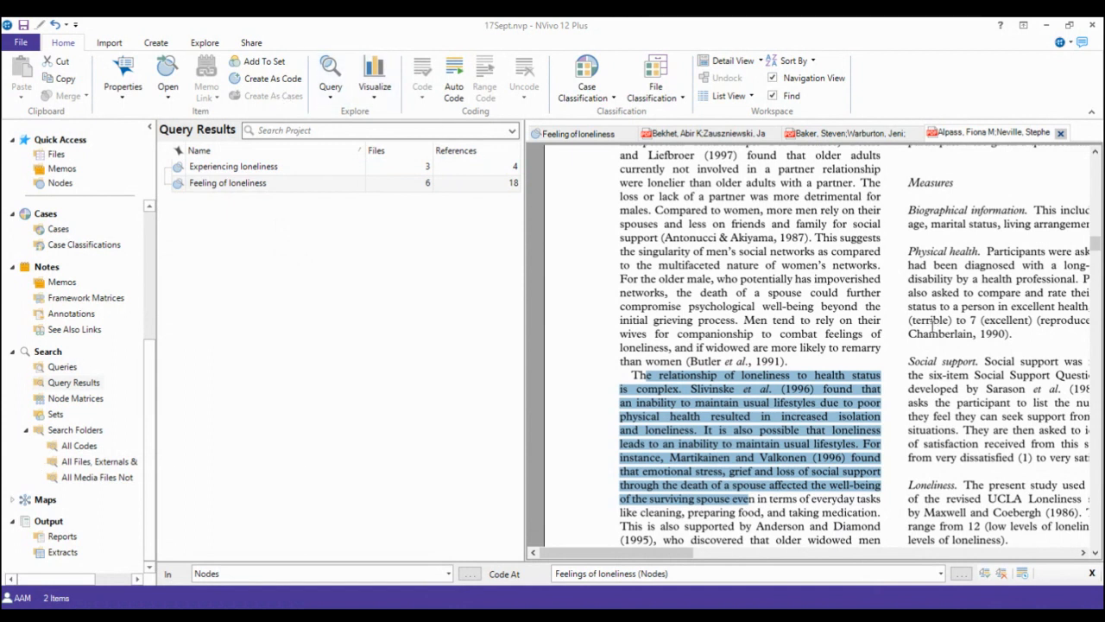
{"action": "left_click", "coordinate": [59, 182]}
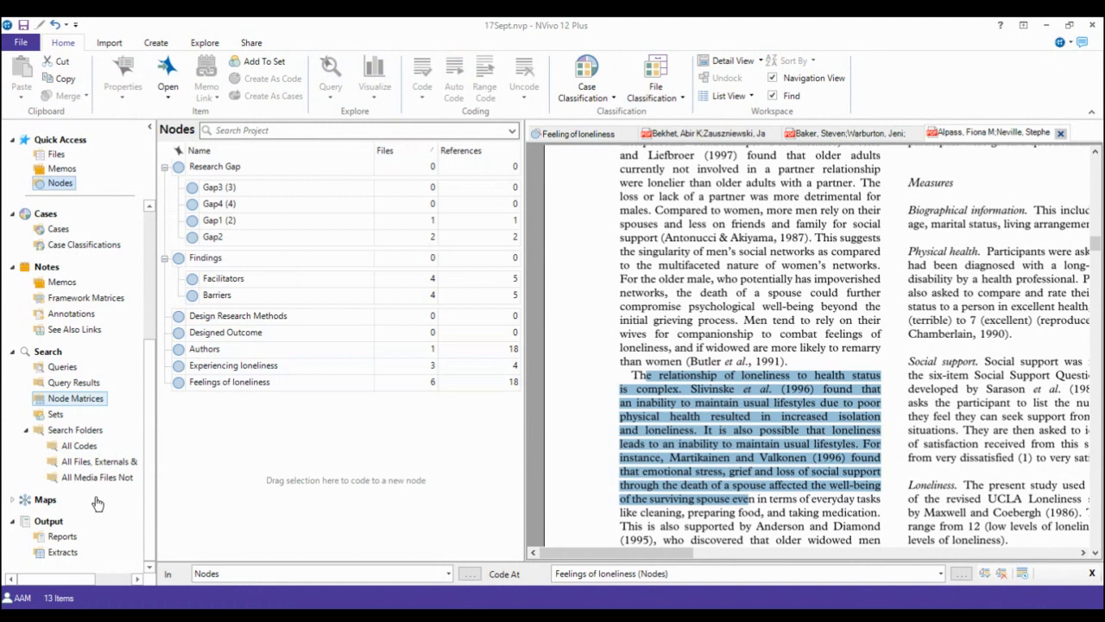
{"action": "left_click", "coordinate": [272, 480]}
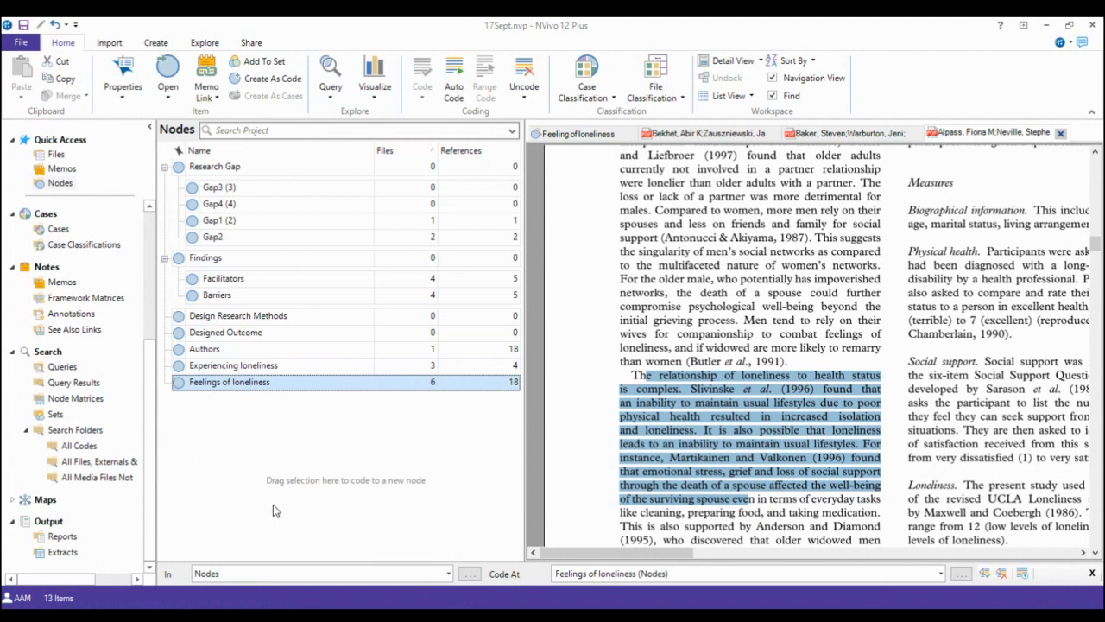
Code the Methods paragraph beginning "Data was collected by means of a cross-sectional survey" at the Design Research Methods node.
{"action": "left_click", "coordinate": [276, 187]}
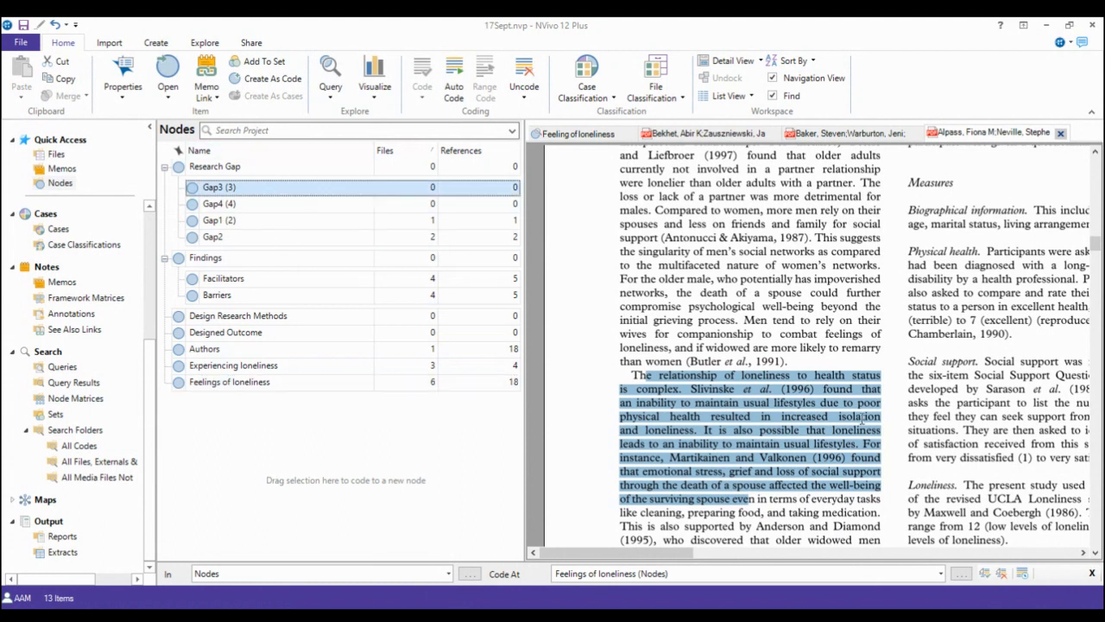
{"action": "left_click", "coordinate": [852, 389]}
{"action": "left_click_drag", "start_coordinate": [655, 211], "coordinate": [708, 266]}
{"action": "scroll", "coordinate": [882, 436], "scroll_direction": "down", "scroll_amount": 15}
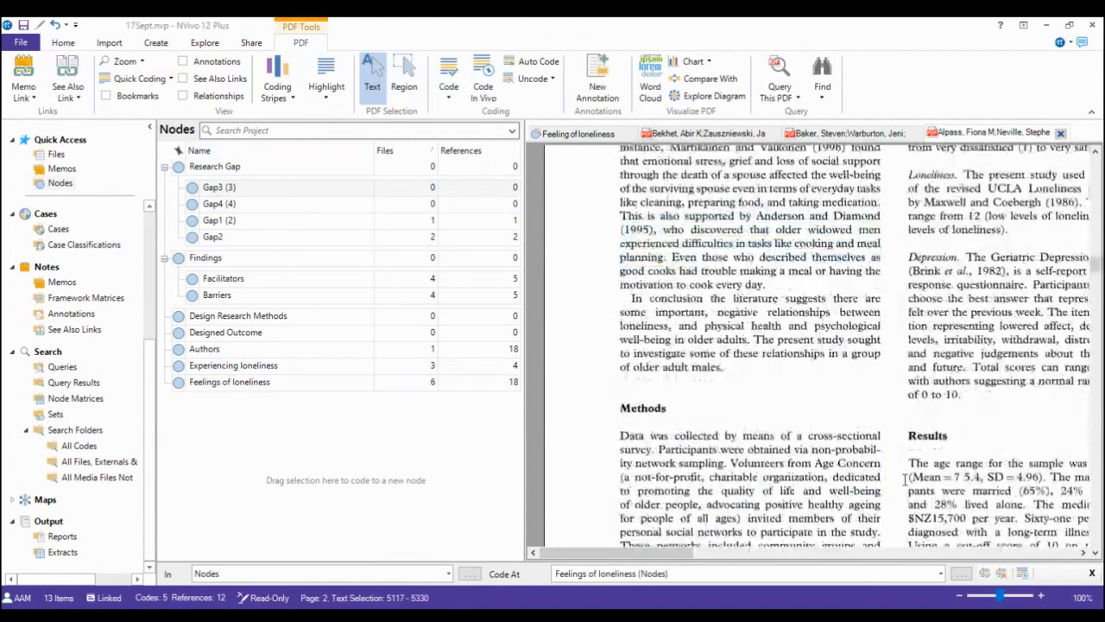
{"action": "scroll", "coordinate": [869, 530], "scroll_direction": "down", "scroll_amount": 5}
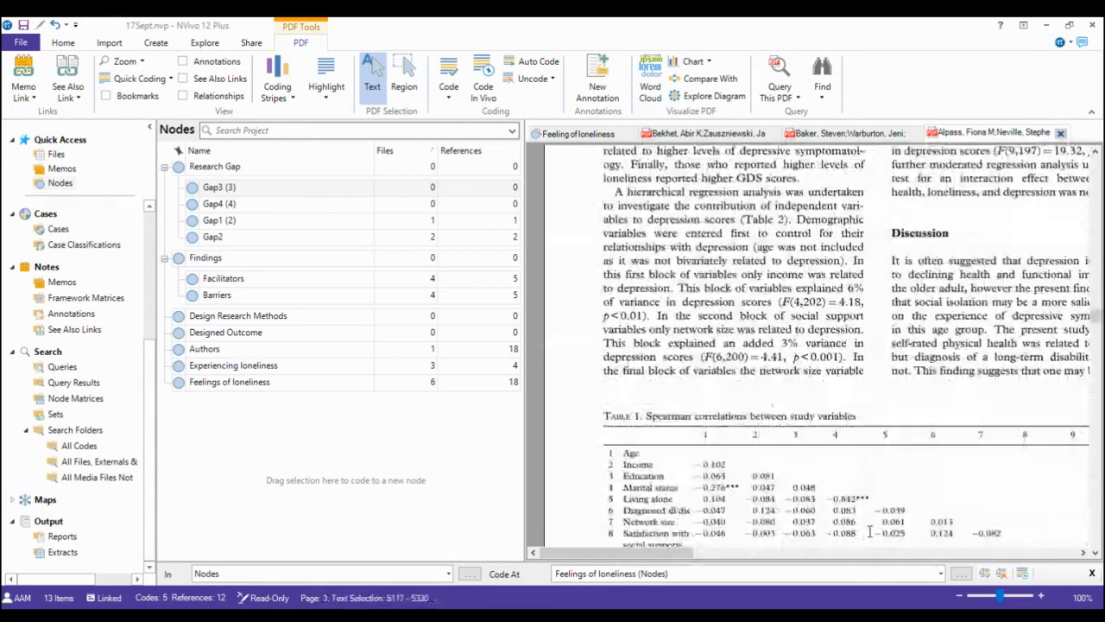
{"action": "scroll", "coordinate": [869, 530], "scroll_direction": "up", "scroll_amount": 5}
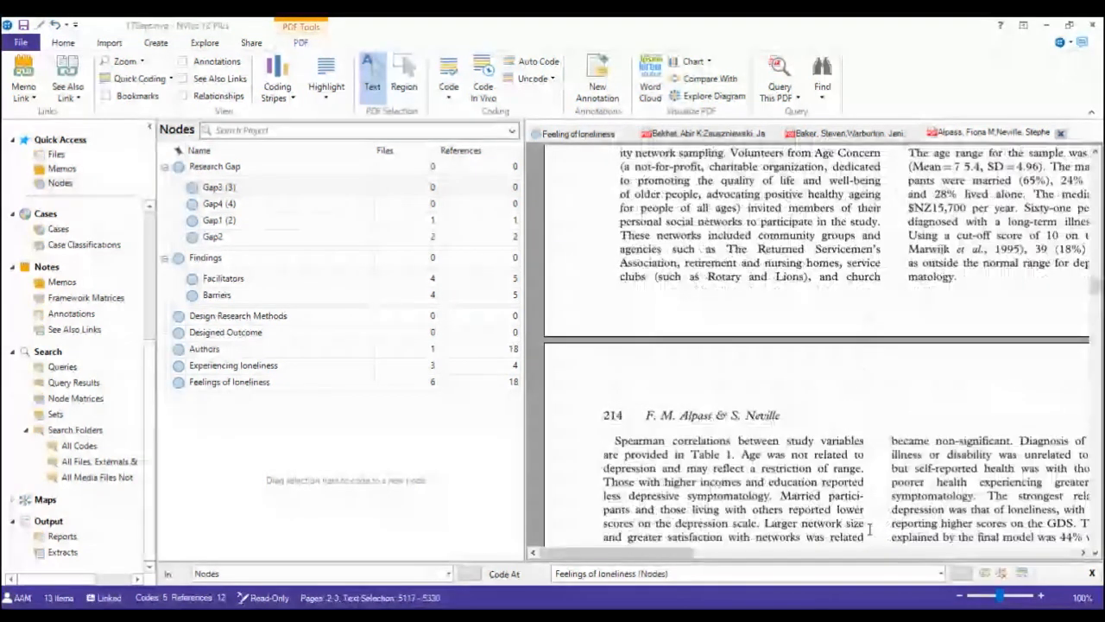
{"action": "scroll", "coordinate": [869, 530], "scroll_direction": "up", "scroll_amount": 5}
{"action": "left_click_drag", "start_coordinate": [620, 333], "coordinate": [880, 485]}
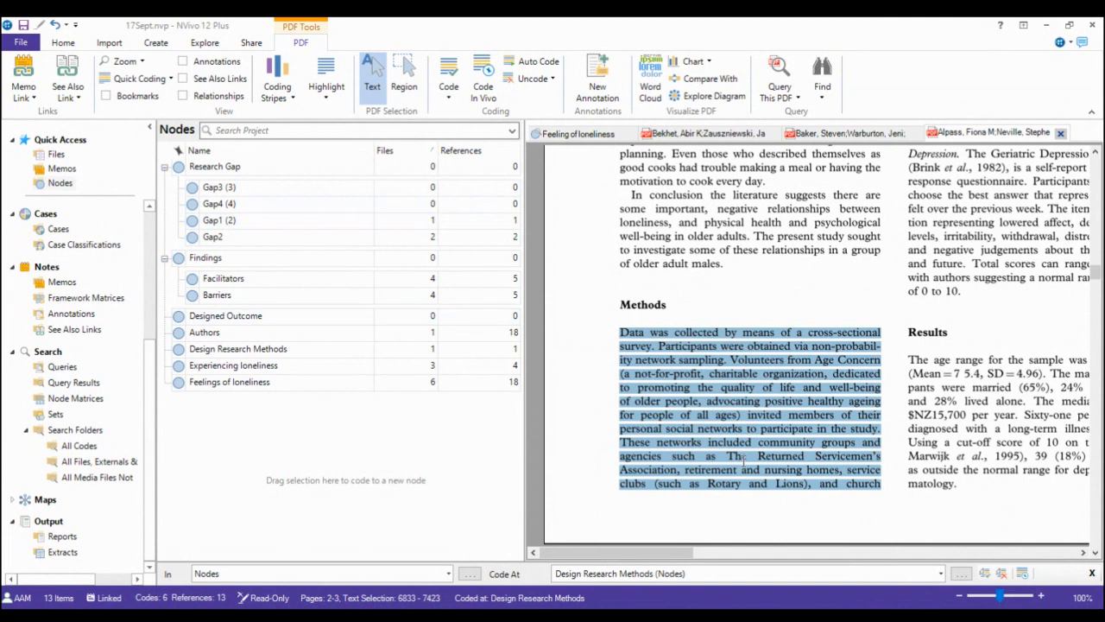
Code the same Methods paragraph on the cross-sectional survey at Gap3 (3) under Research Gap, and list the project's files.
{"action": "left_click", "coordinate": [907, 494]}
{"action": "left_click_drag", "start_coordinate": [791, 250], "coordinate": [881, 483]}
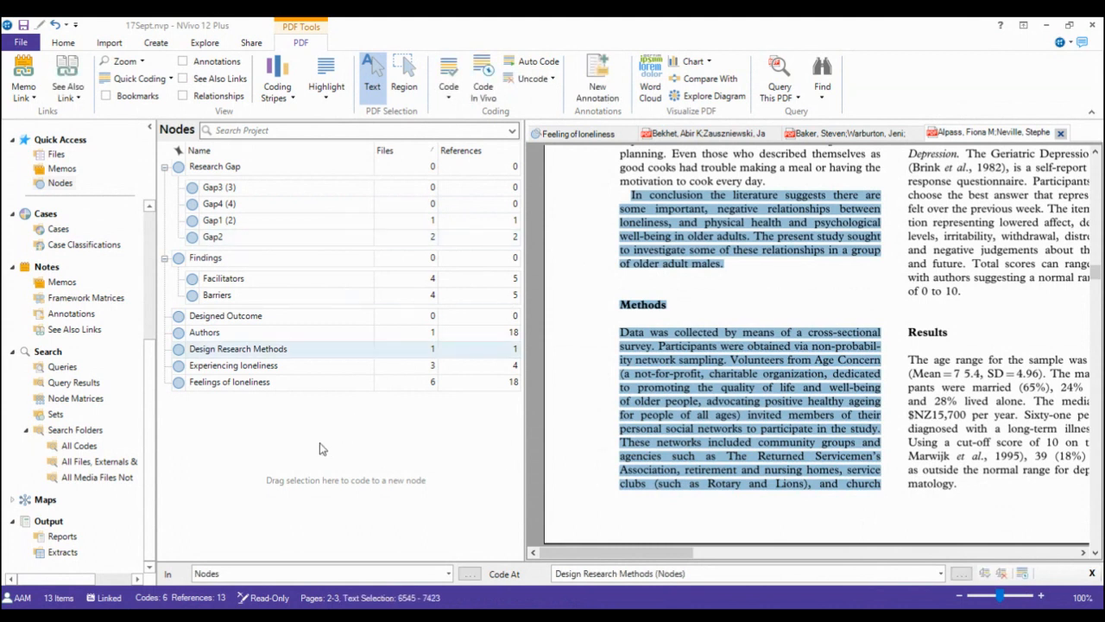
{"action": "left_click", "coordinate": [294, 481]}
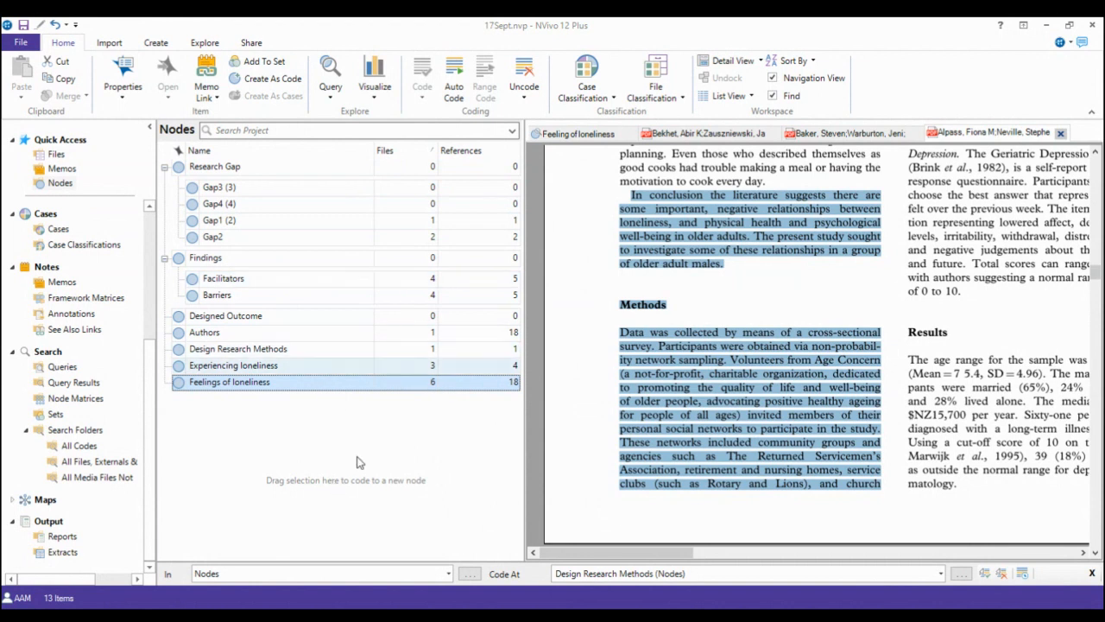
{"action": "left_click_drag", "start_coordinate": [620, 332], "coordinate": [880, 484]}
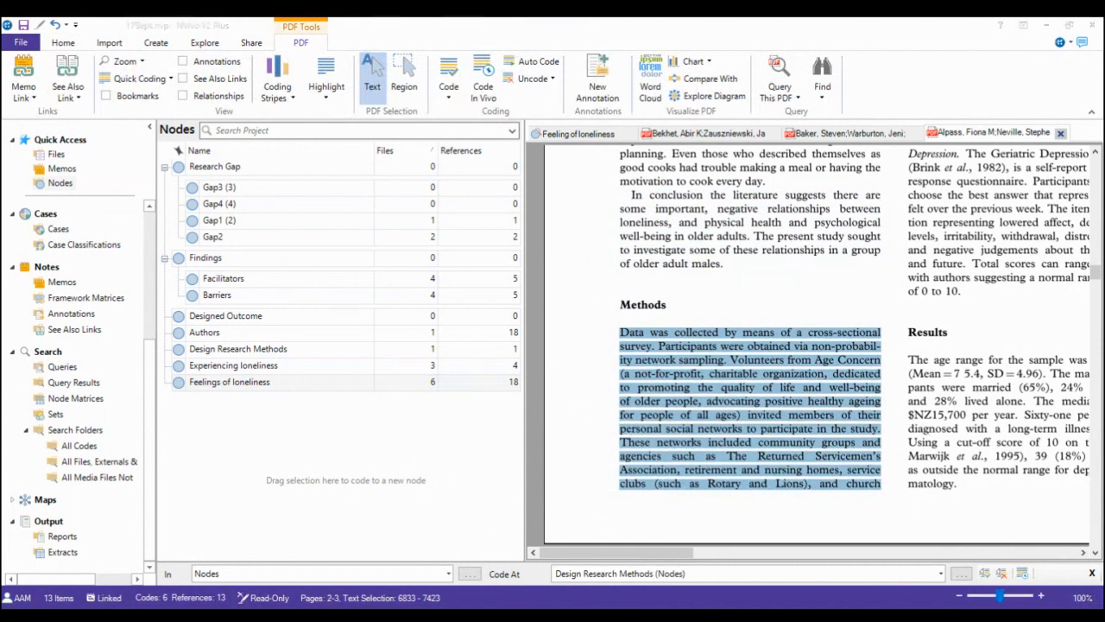
{"action": "left_click", "coordinate": [937, 465]}
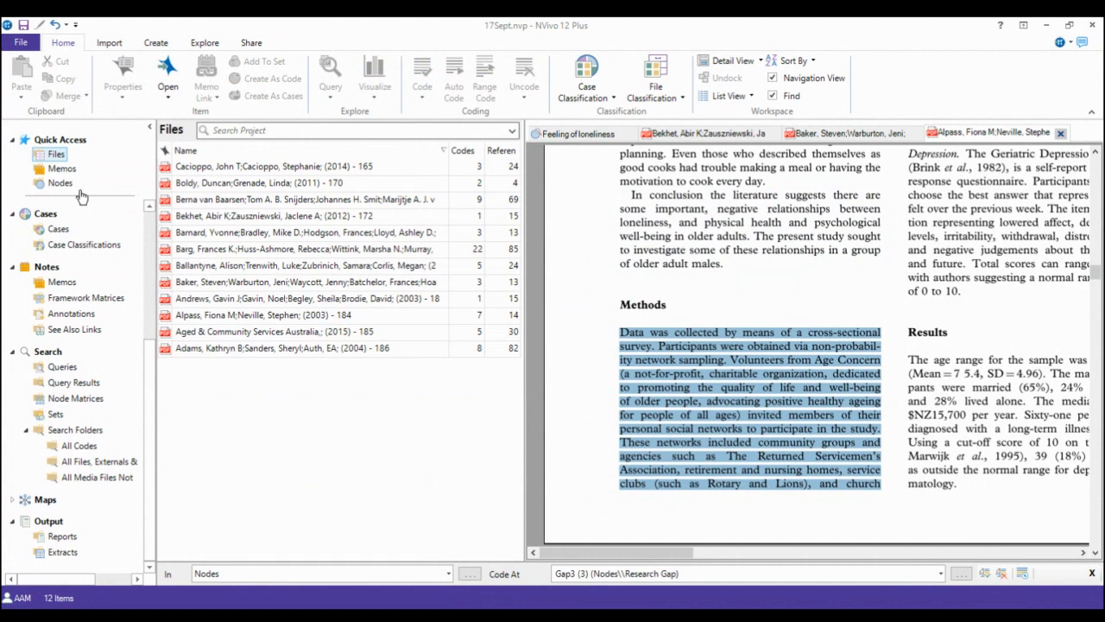
Auto code the themes in the 2003 PDF numbered 184 and show the coding as a hierarchy chart.
{"action": "left_click", "coordinate": [259, 314]}
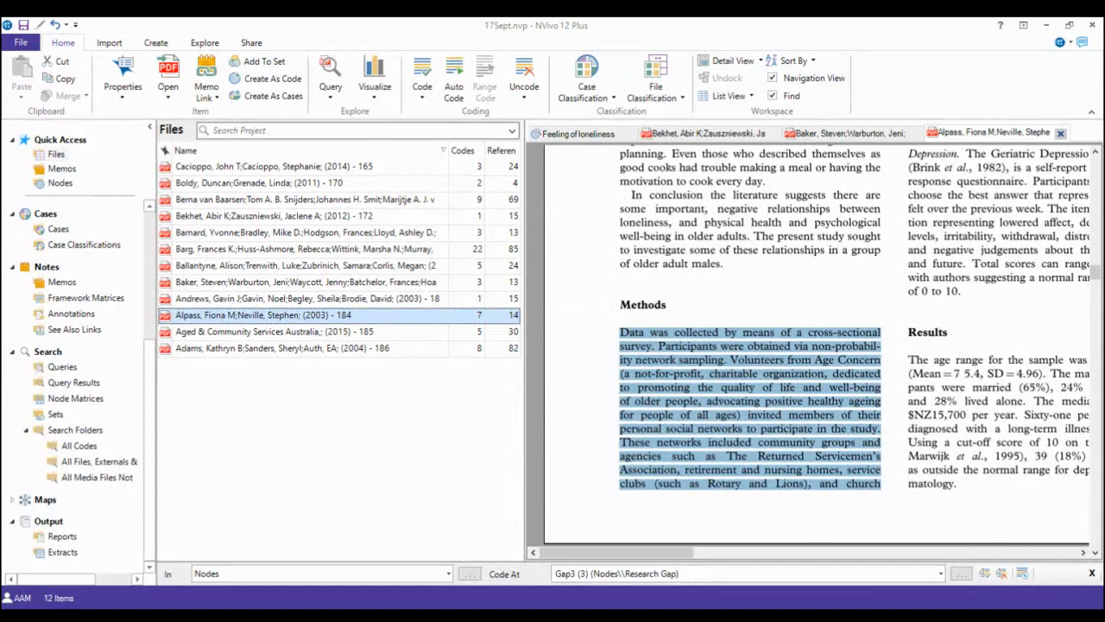
{"action": "key", "text": "F2"}
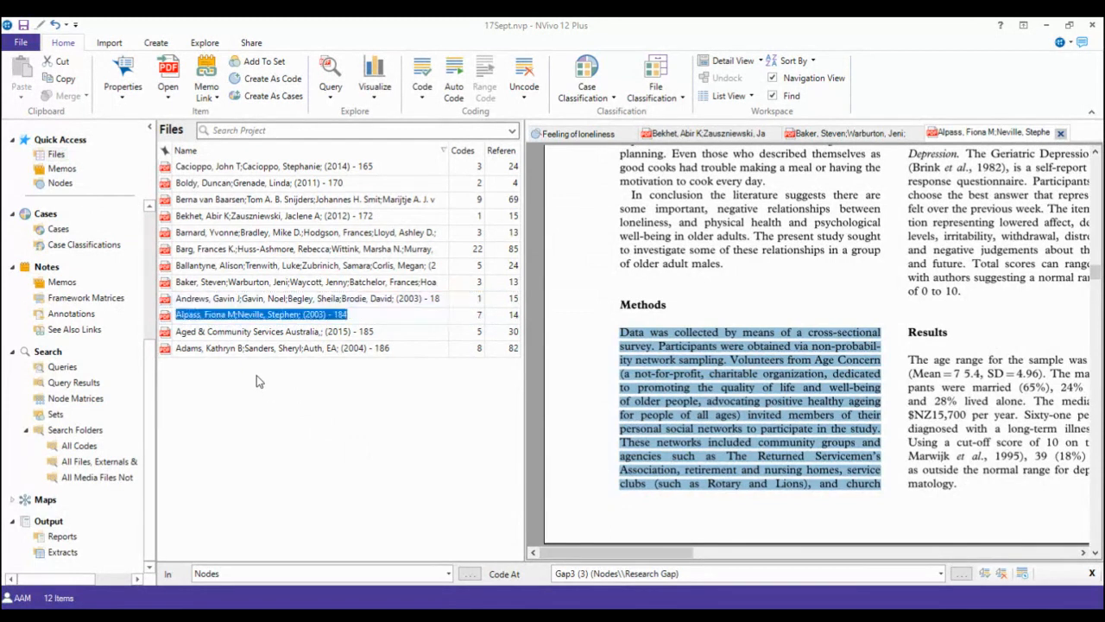
{"action": "left_click", "coordinate": [256, 375]}
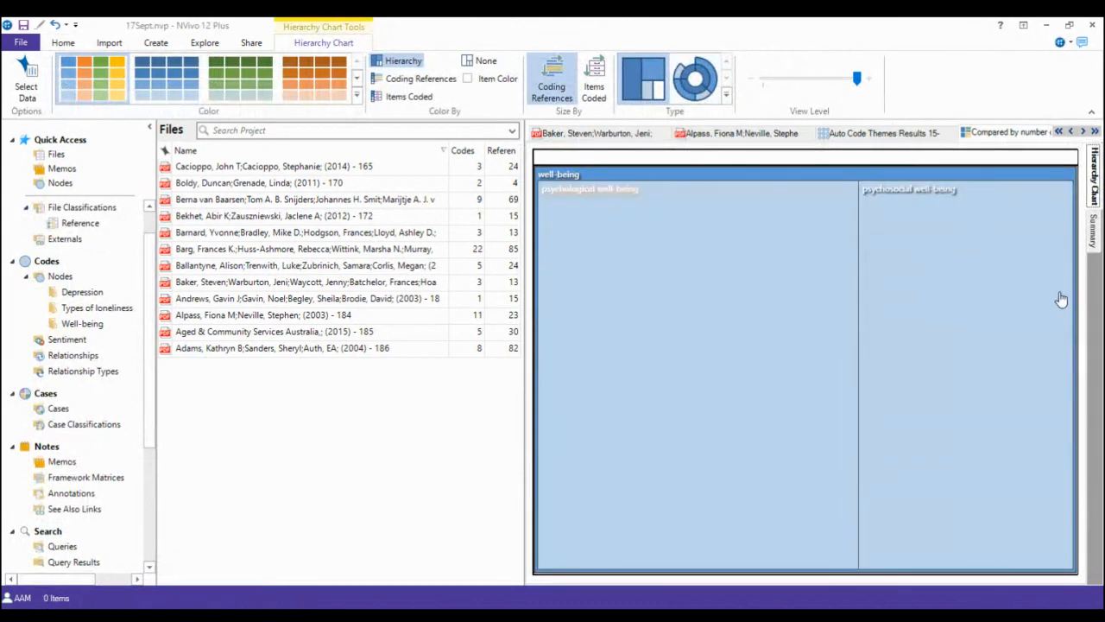
Display the hierarchy chart as a sunburst and drill down into the well-being theme.
{"action": "left_click", "coordinate": [695, 79]}
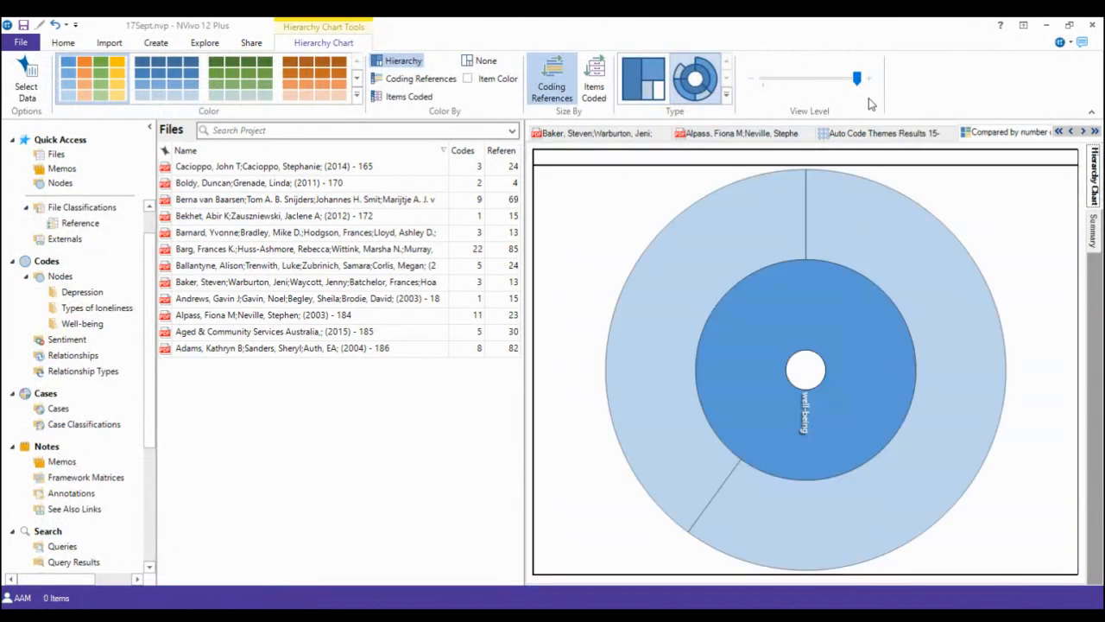
{"action": "left_click", "coordinate": [643, 80]}
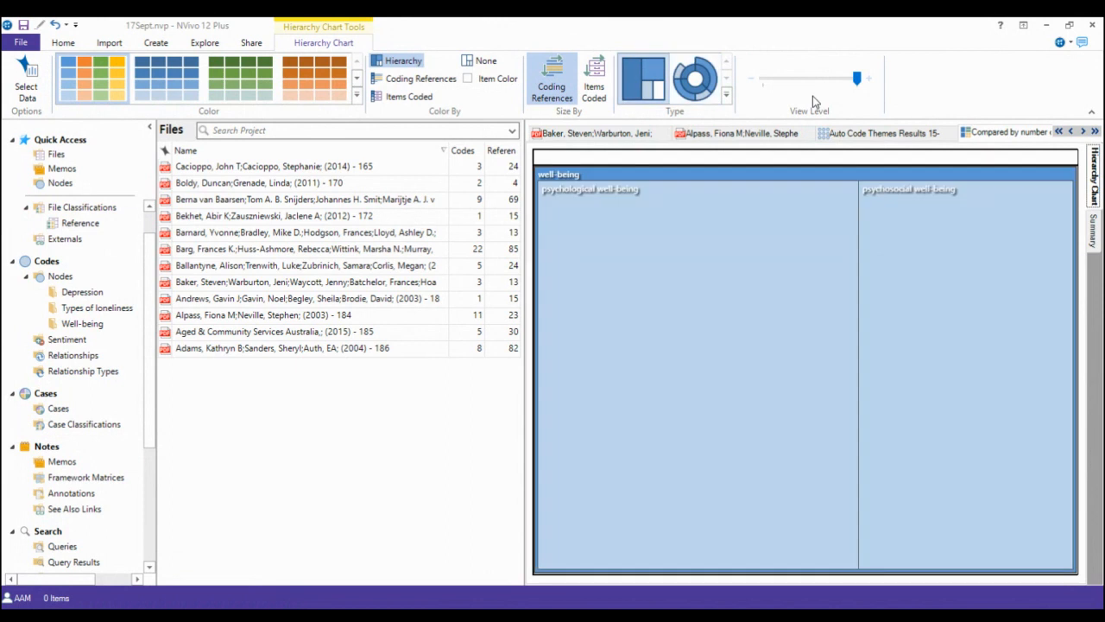
{"action": "left_click", "coordinate": [695, 79]}
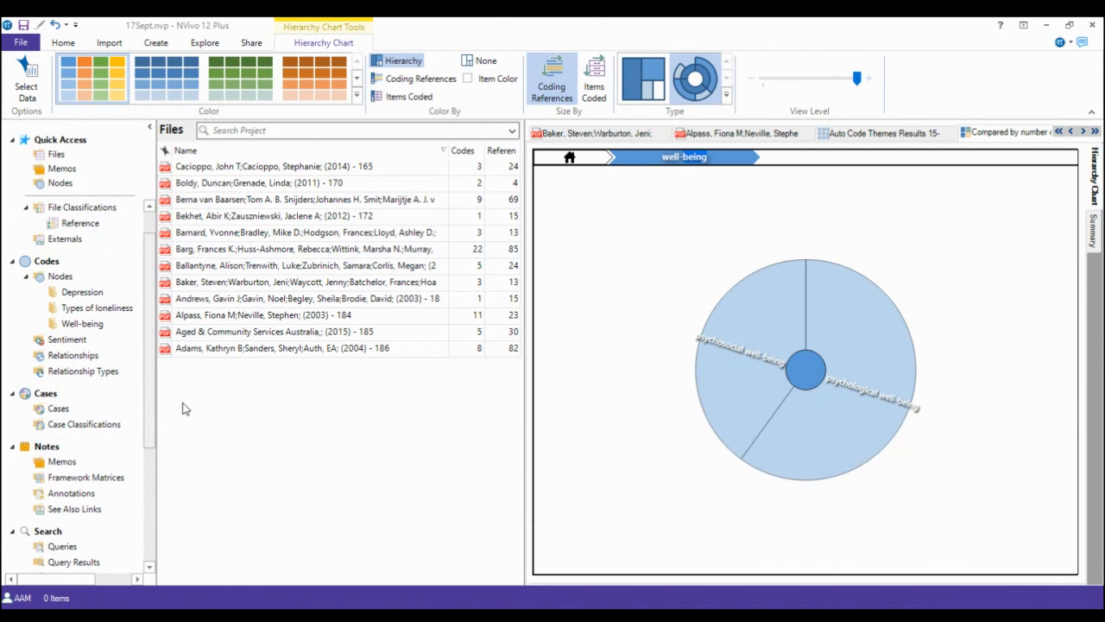
Start a matrix coding query with all the PDF files as its rows.
{"action": "left_click", "coordinate": [207, 43]}
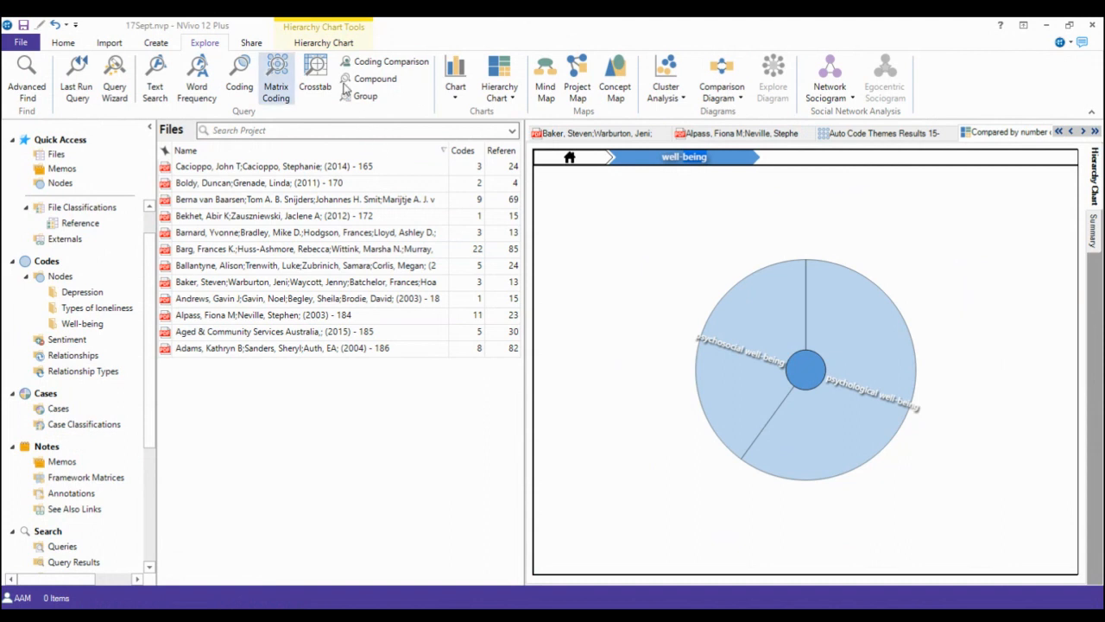
{"action": "left_click", "coordinate": [277, 79]}
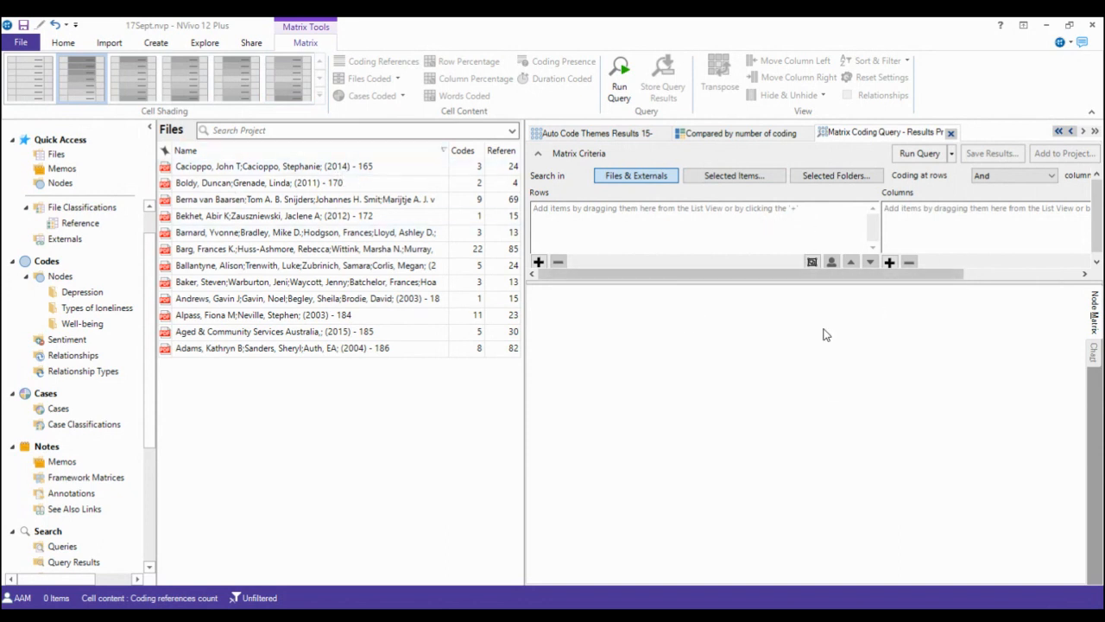
{"action": "left_click", "coordinate": [538, 262]}
{"action": "left_click", "coordinate": [573, 276]}
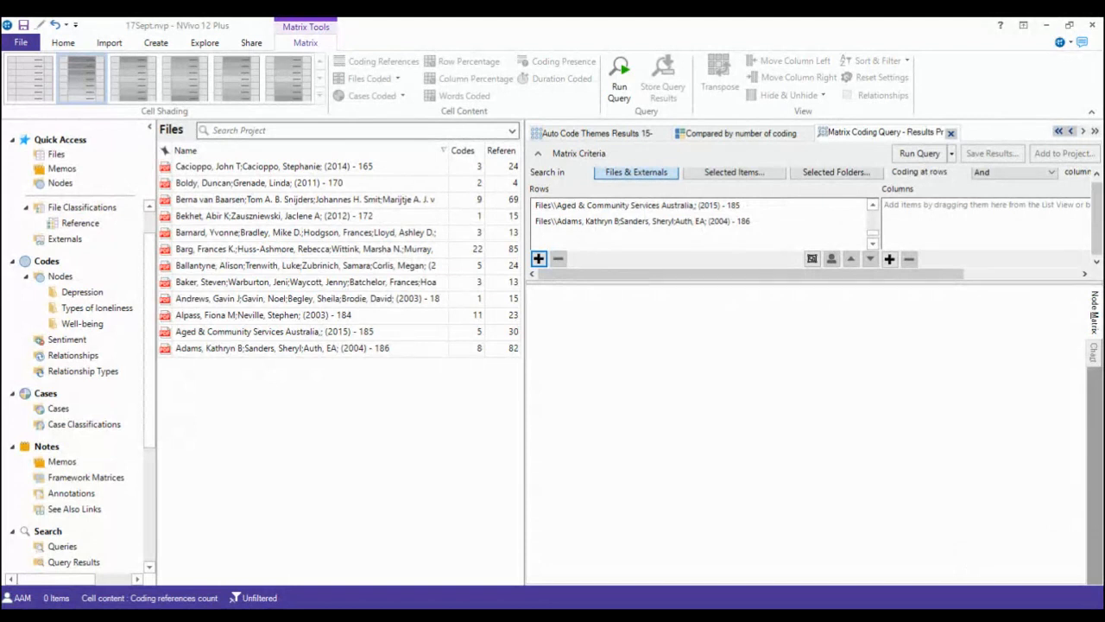
Add the loneliness, Barriers, Facilitators, depression and well-being nodes as matrix columns and run the query.
{"action": "left_click", "coordinate": [889, 258]}
{"action": "left_click", "coordinate": [933, 276]}
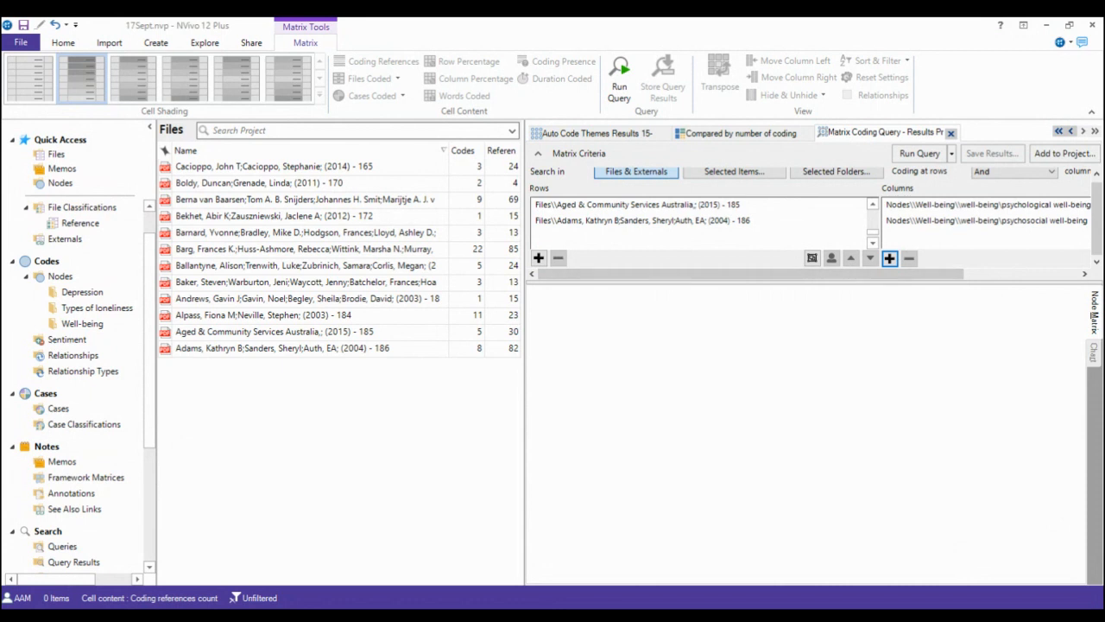
{"action": "left_click", "coordinate": [919, 153]}
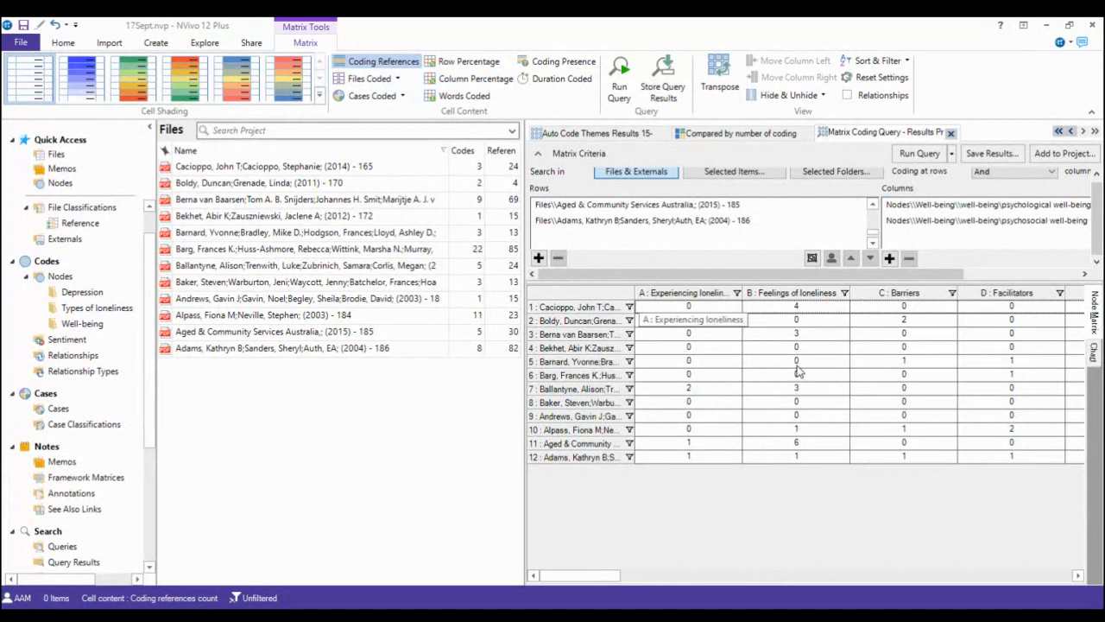
Widen the matrix's row labels and examine each file's coding references across the Barriers, Facilitators and depression columns.
{"action": "mouse_move", "coordinate": [794, 363]}
{"action": "left_mouse_down"}
{"action": "mouse_move", "coordinate": [1004, 382]}
{"action": "mouse_move", "coordinate": [949, 384]}
{"action": "left_mouse_up"}
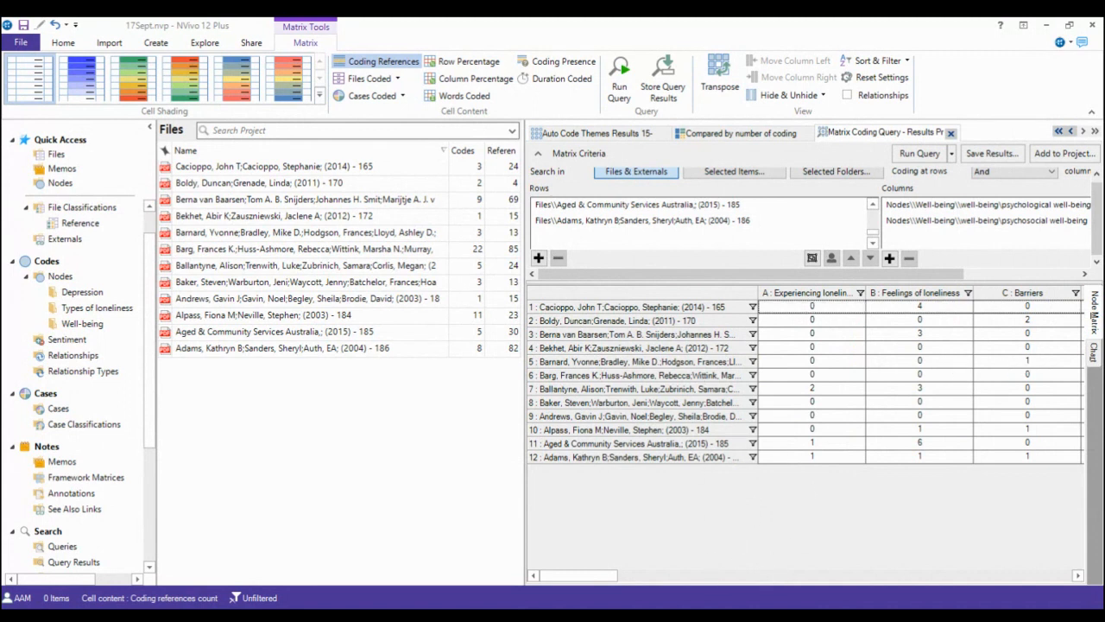
{"action": "left_click", "coordinate": [1078, 575]}
{"action": "left_click", "coordinate": [1077, 575]}
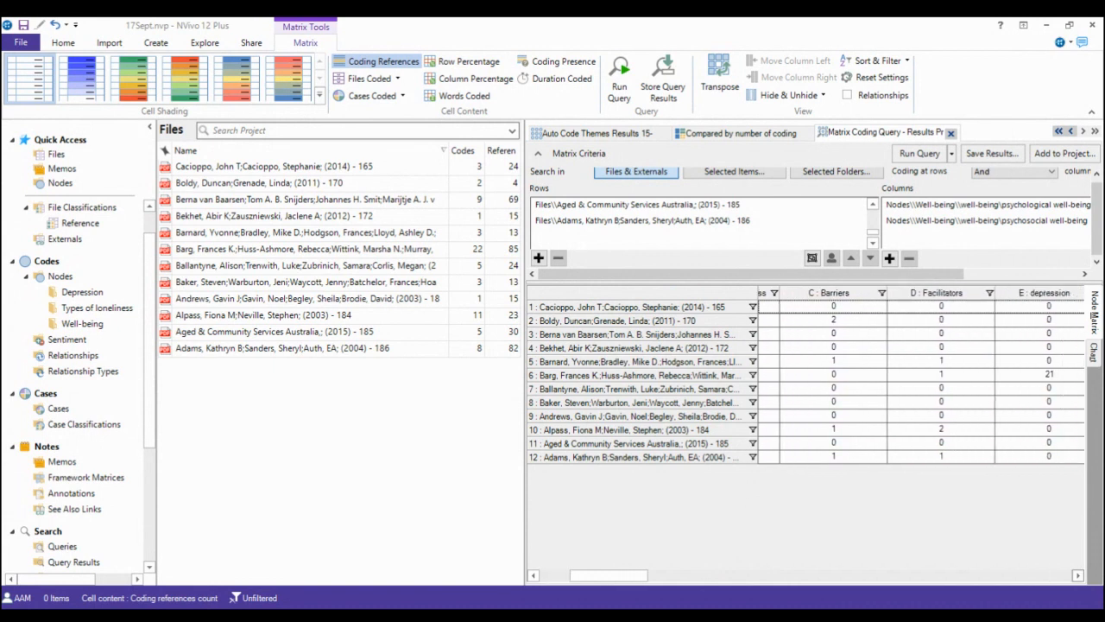
{"action": "left_click", "coordinate": [1078, 575]}
{"action": "left_click", "coordinate": [1078, 575]}
{"action": "left_click", "coordinate": [1078, 575]}
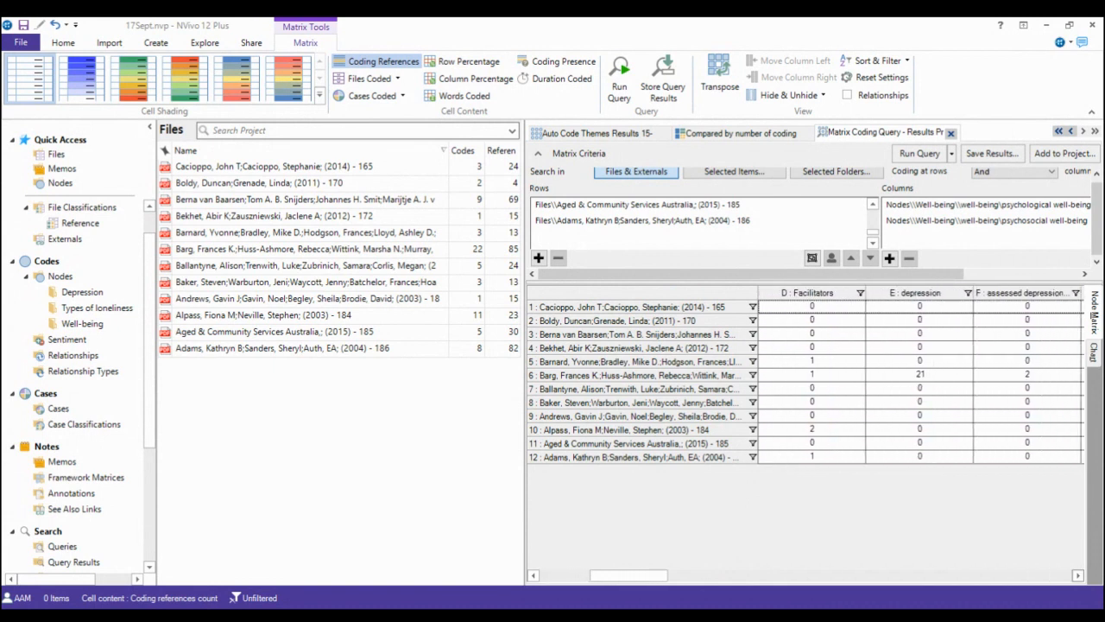
{"action": "left_click", "coordinate": [1078, 575]}
{"action": "left_click", "coordinate": [1077, 575]}
{"action": "left_click", "coordinate": [1077, 575]}
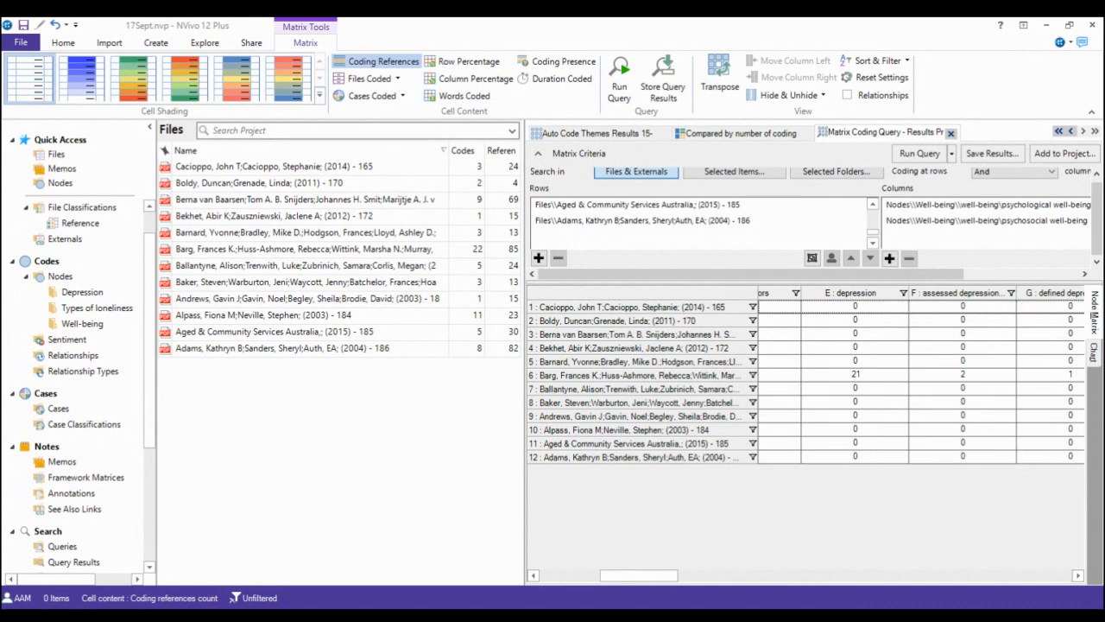
Shade the matrix cells with the blue, yellow and red scheme and show the query results as a chart.
{"action": "left_click", "coordinate": [238, 78]}
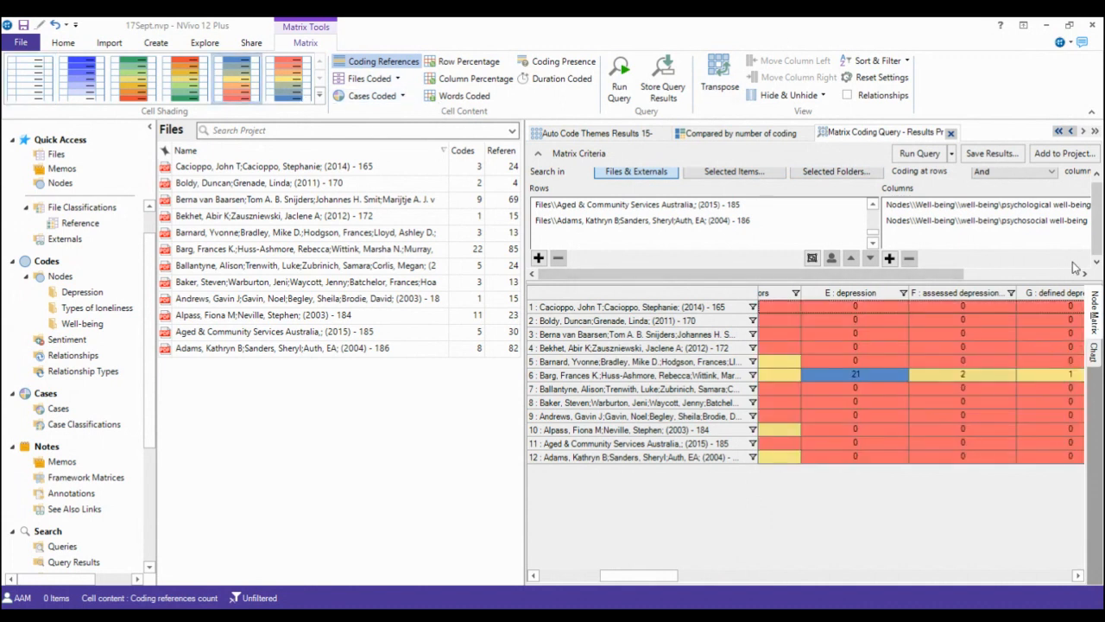
{"action": "left_click", "coordinate": [1094, 351]}
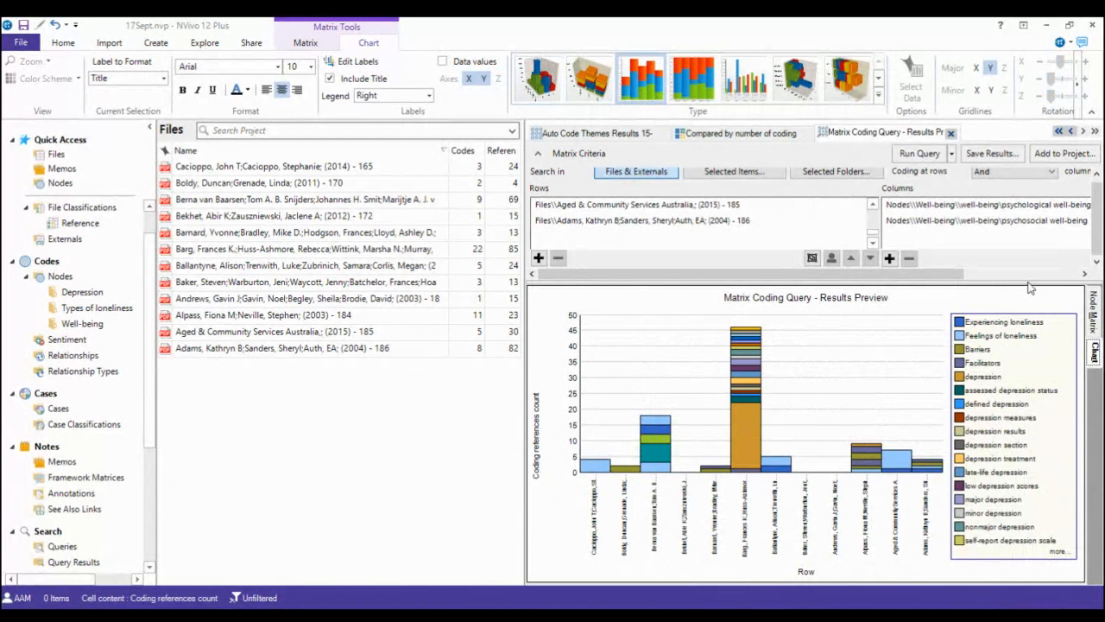
Compare the matrix results as clustered, 100% stacked and stacked column charts, finishing on the clustered columns without exporting an image.
{"action": "left_click", "coordinate": [745, 81]}
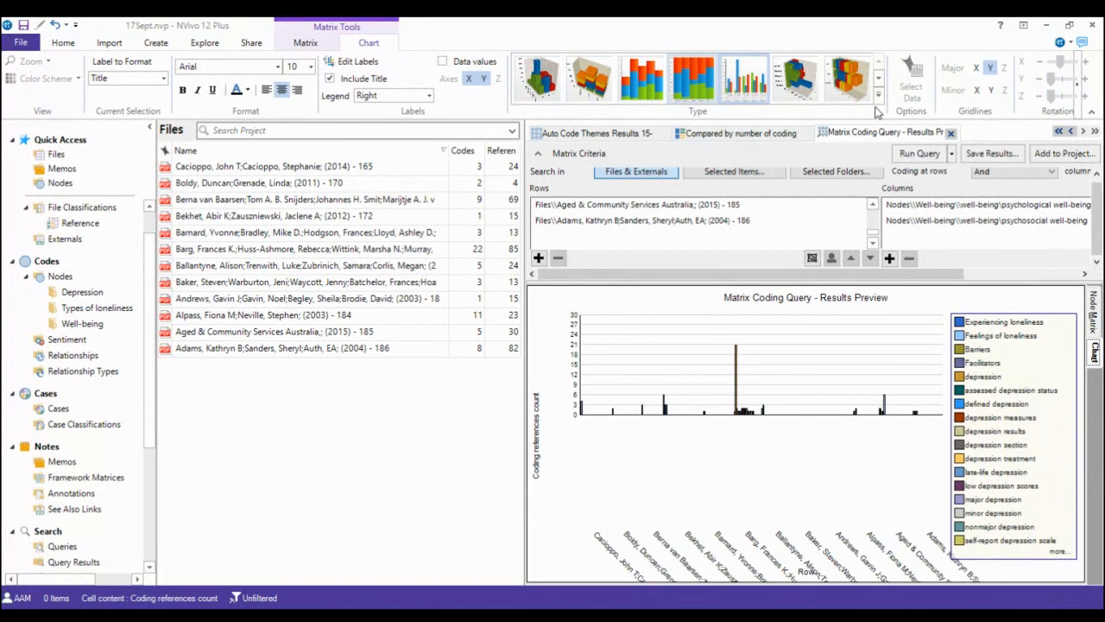
{"action": "left_click", "coordinate": [693, 78]}
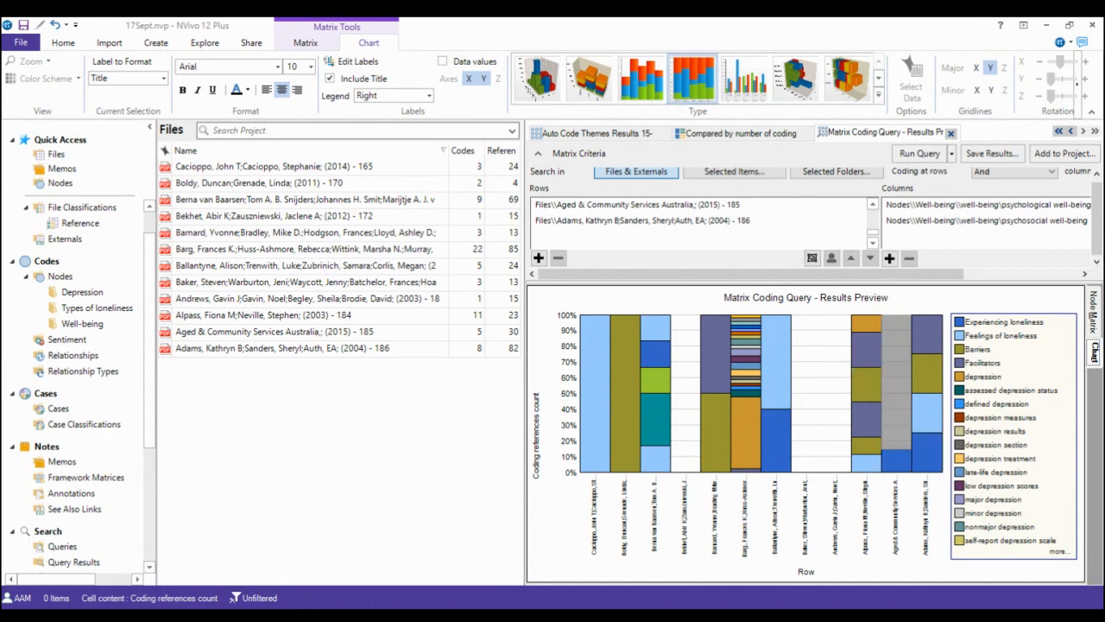
{"action": "left_click", "coordinate": [642, 77]}
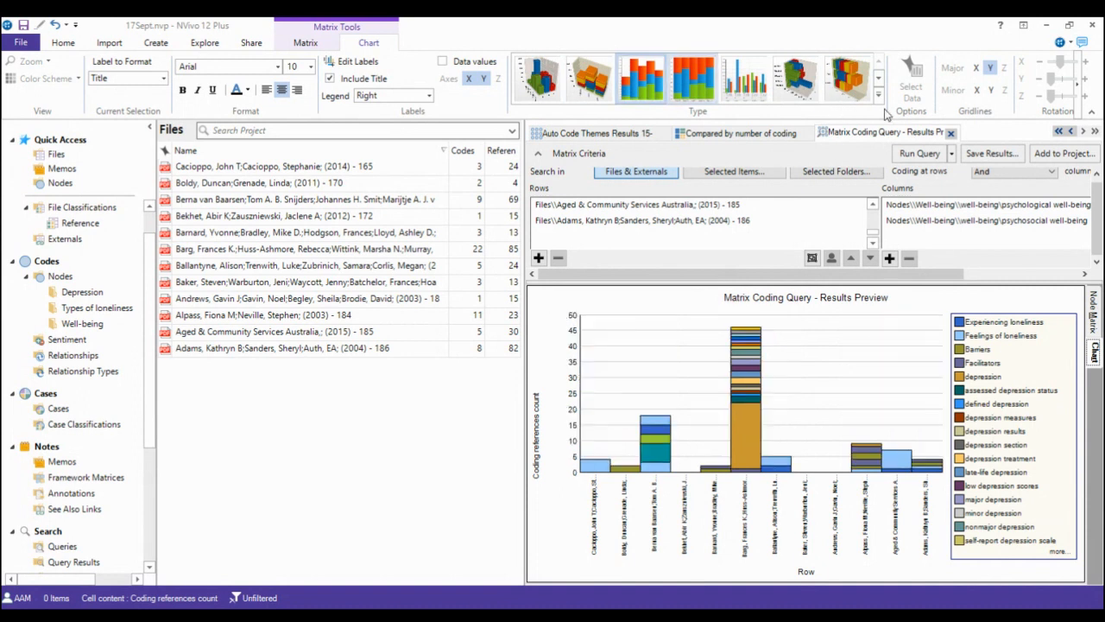
{"action": "left_click", "coordinate": [744, 78]}
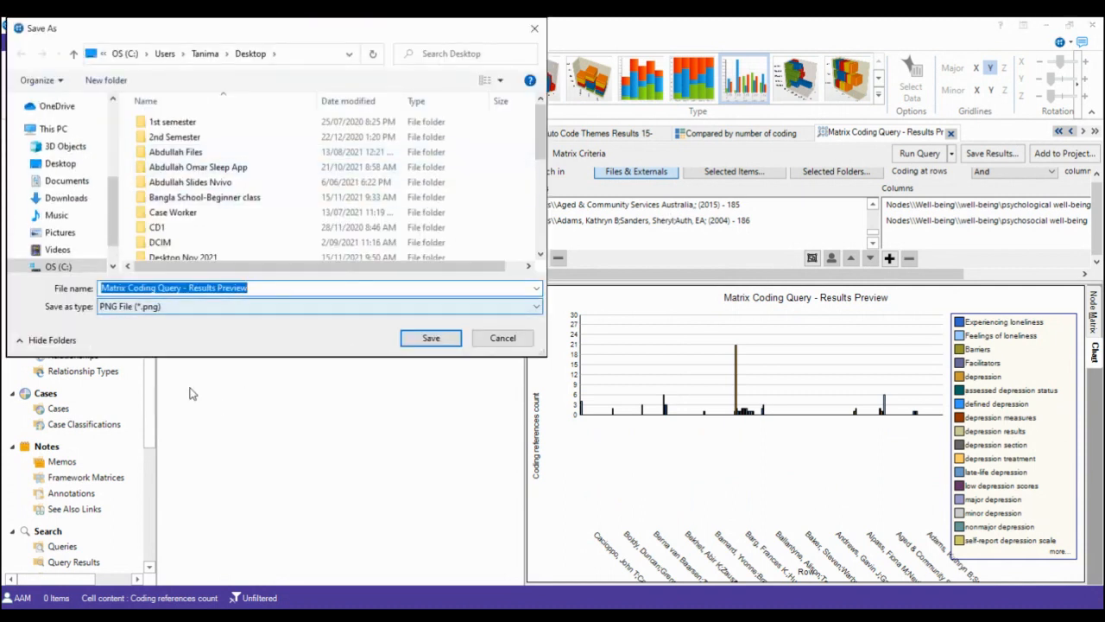
{"action": "key", "text": "Escape"}
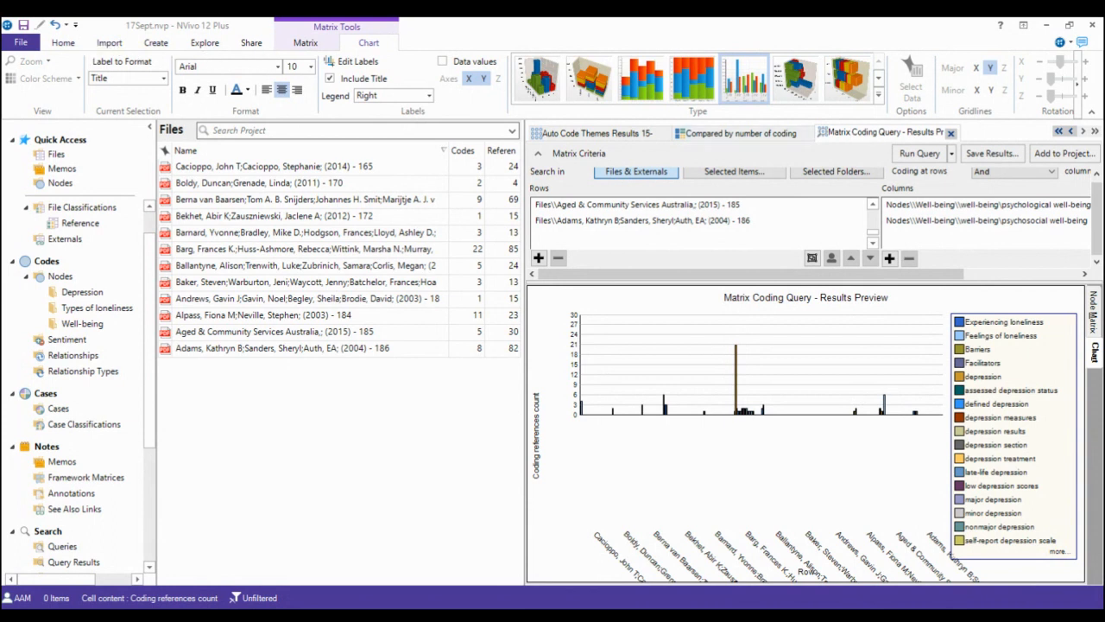
Close the matrix query results, the coding comparison chart, the auto-code themes results and the open PDFs.
{"action": "left_click", "coordinate": [951, 132]}
{"action": "left_click", "coordinate": [951, 132]}
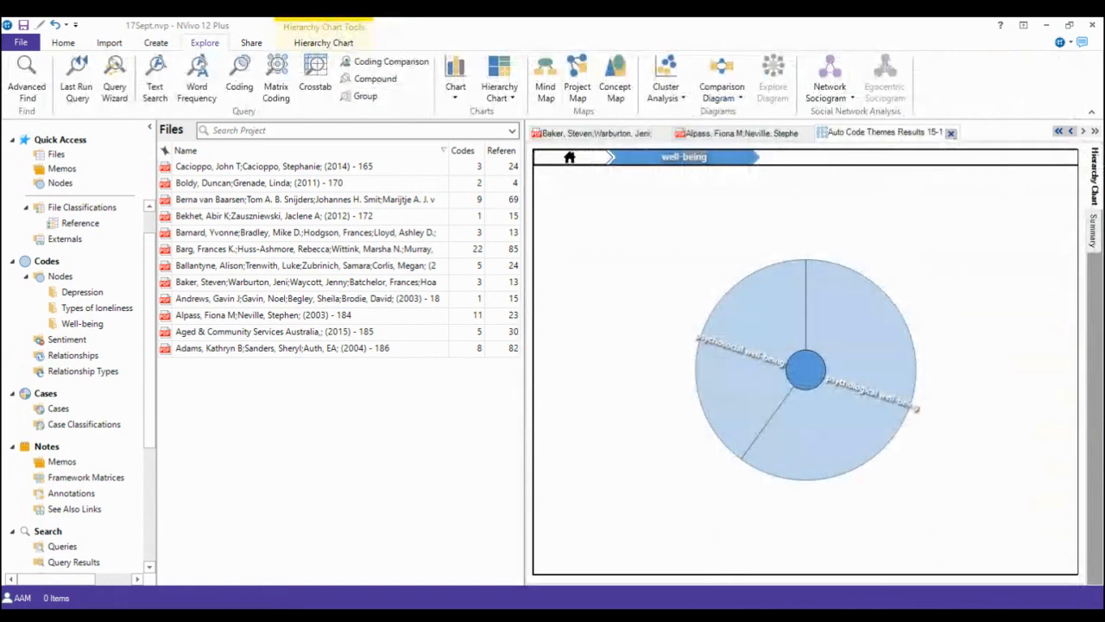
{"action": "left_click", "coordinate": [951, 132]}
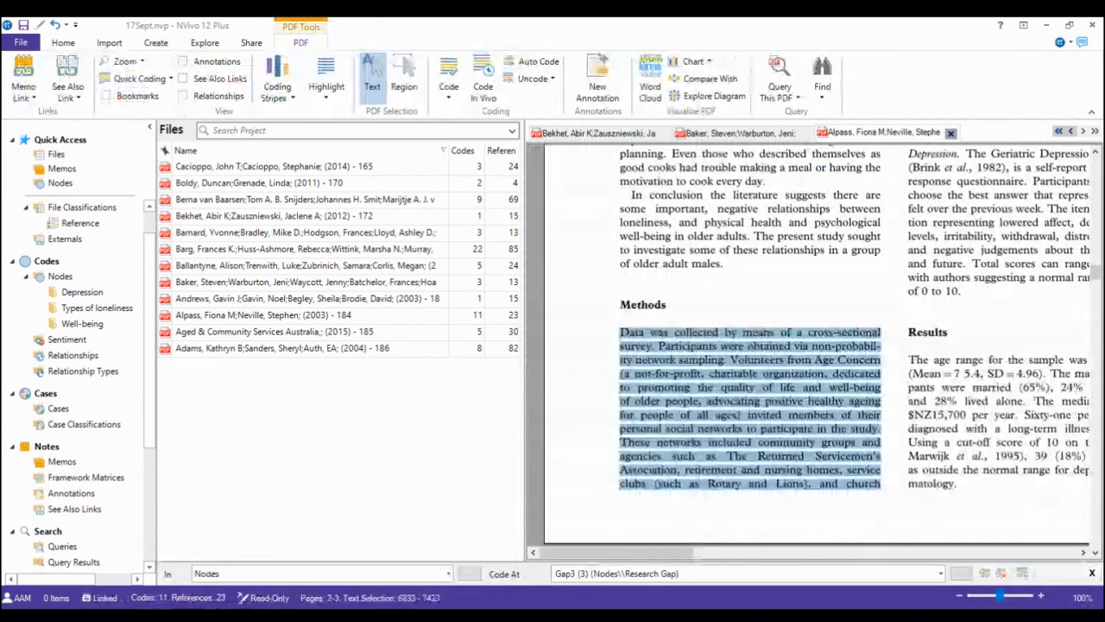
{"action": "left_click", "coordinate": [950, 132]}
{"action": "left_click", "coordinate": [915, 133]}
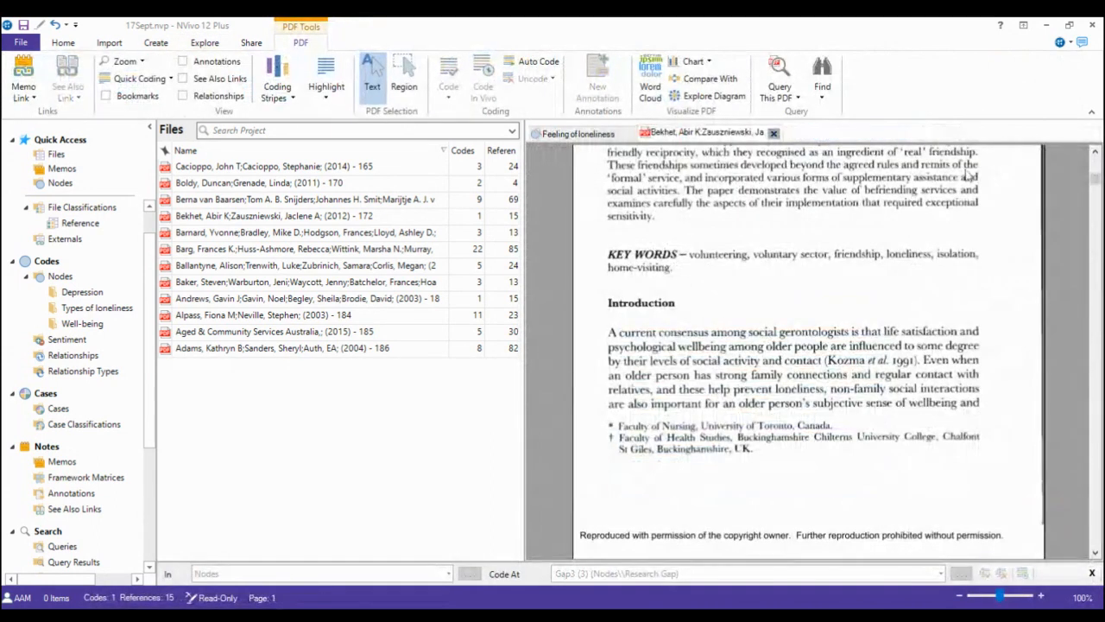
{"action": "left_click", "coordinate": [772, 133]}
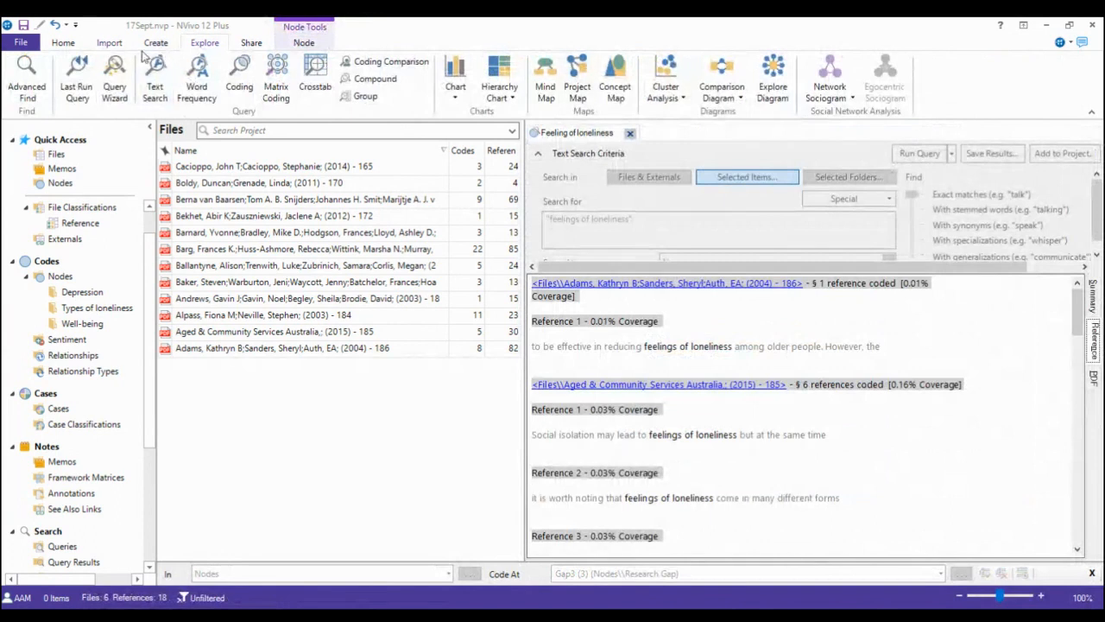
Create a framework matrix named Helloooo with the paper cases as rows and the outcome, loneliness, barrier, facilitator and gap nodes as columns, and widen its view.
{"action": "scroll", "coordinate": [196, 55], "scroll_direction": "up", "scroll_amount": 1}
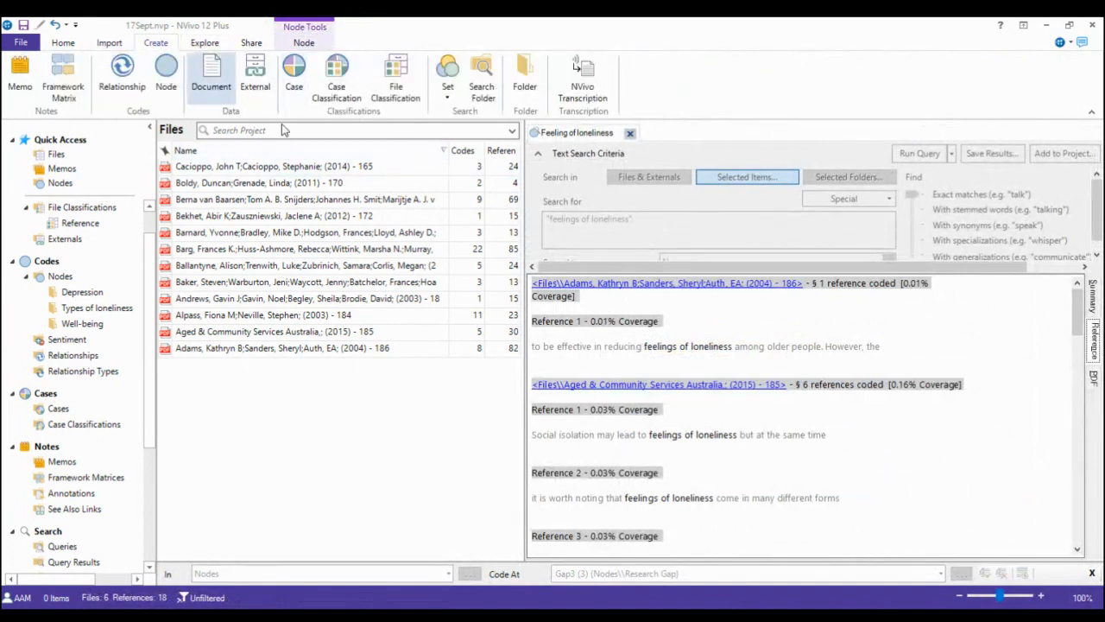
{"action": "left_click", "coordinate": [81, 92]}
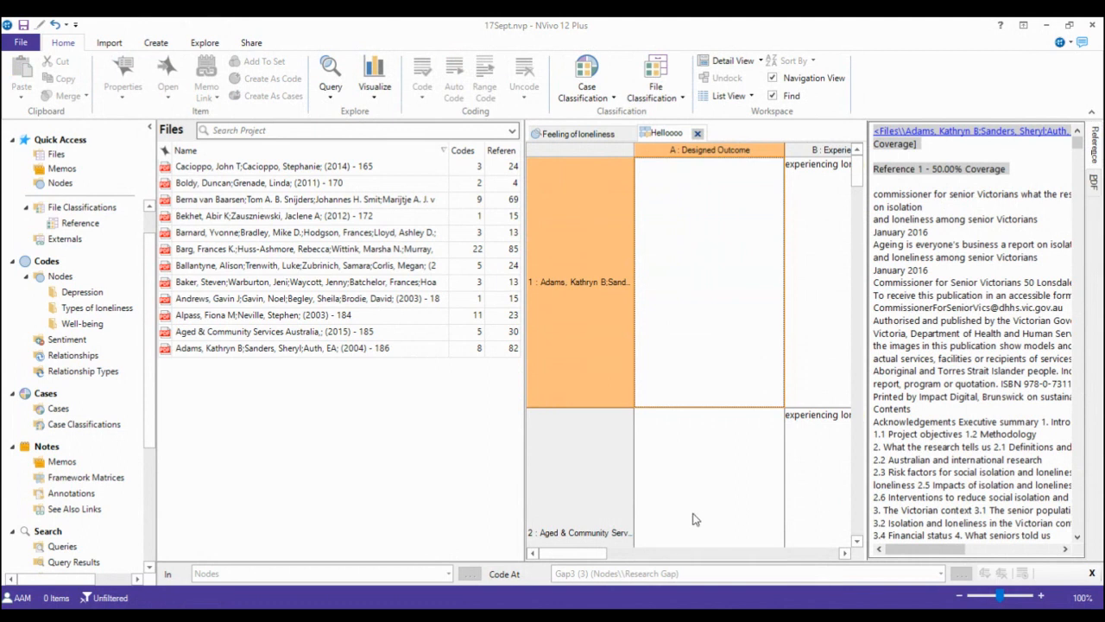
{"action": "left_click_drag", "start_coordinate": [657, 497], "coordinate": [439, 493]}
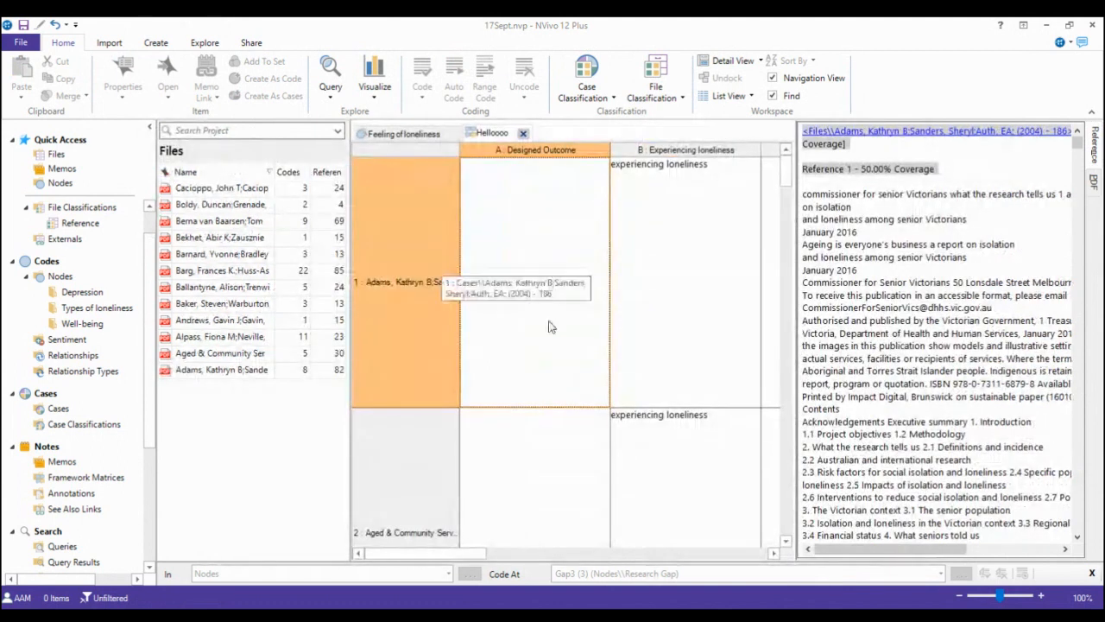
Auto-summarise the coded content of each case into the framework matrix cells.
{"action": "scroll", "coordinate": [498, 462], "scroll_direction": "down", "scroll_amount": 3}
{"action": "scroll", "coordinate": [498, 457], "scroll_direction": "down", "scroll_amount": 8}
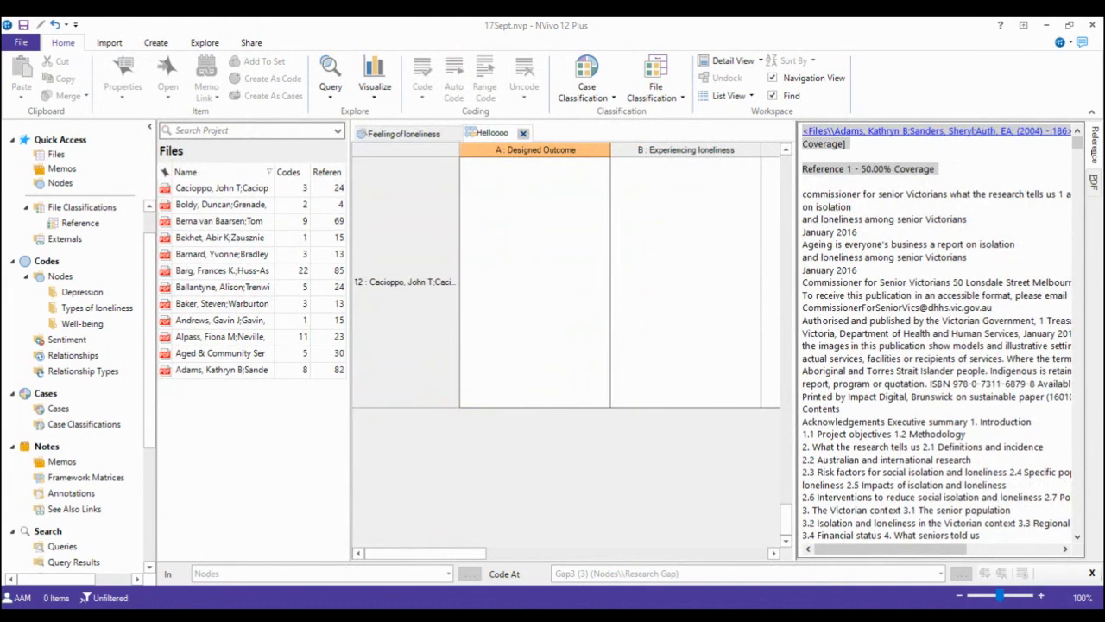
{"action": "left_click", "coordinate": [786, 518]}
{"action": "left_click_drag", "start_coordinate": [993, 511], "coordinate": [967, 227]}
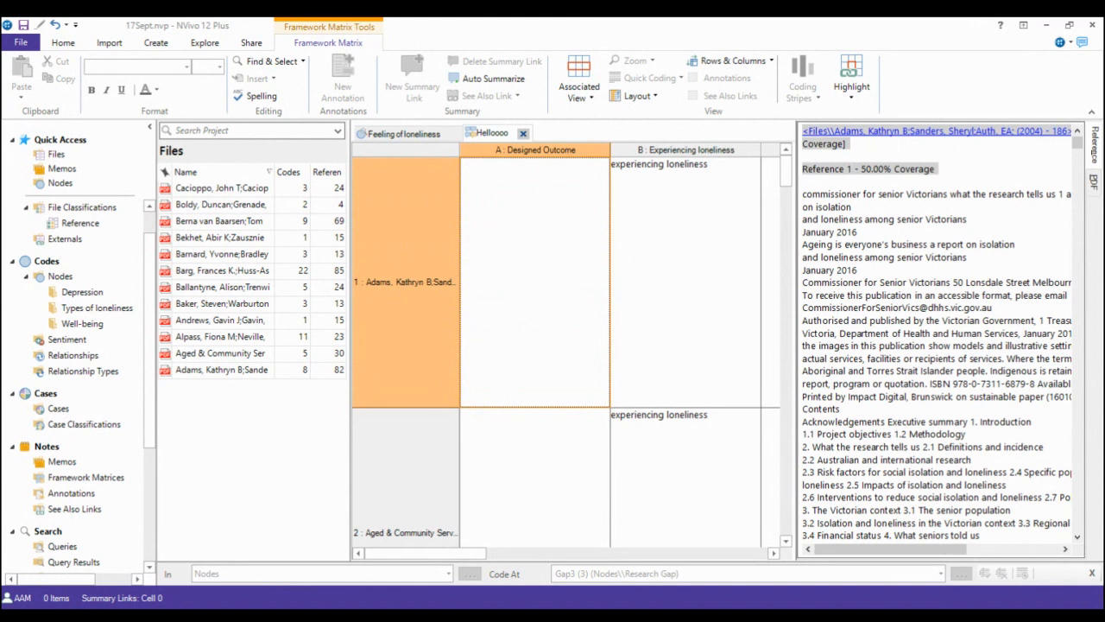
{"action": "left_click_drag", "start_coordinate": [425, 554], "coordinate": [706, 553]}
{"action": "left_click_drag", "start_coordinate": [577, 553], "coordinate": [436, 546]}
{"action": "left_click", "coordinate": [724, 319]}
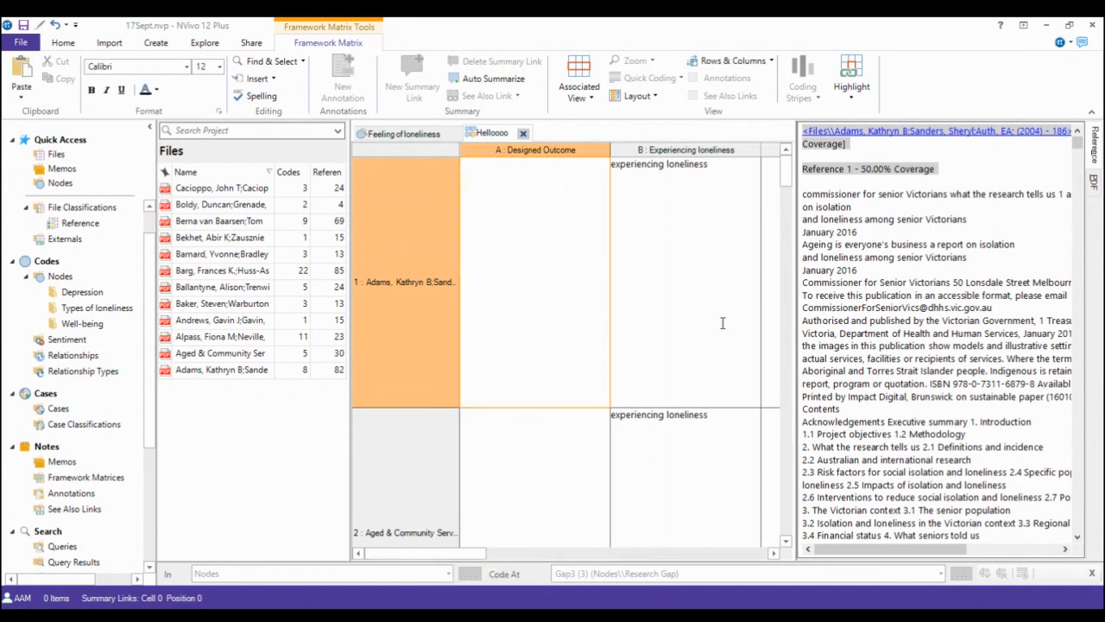
{"action": "left_click", "coordinate": [493, 79]}
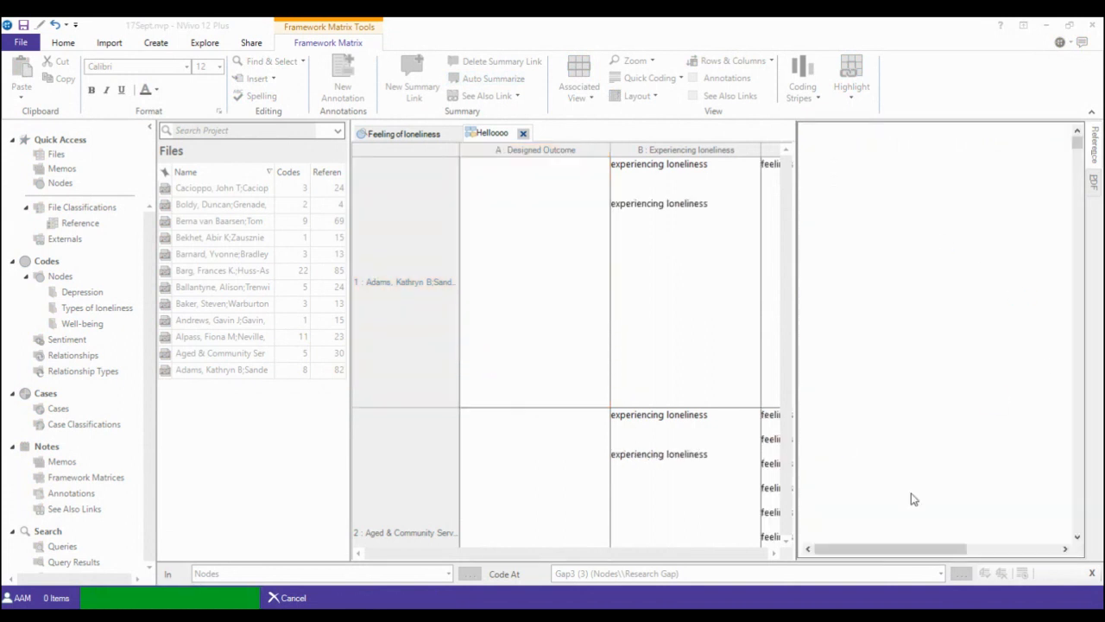
{"action": "key", "text": "Return"}
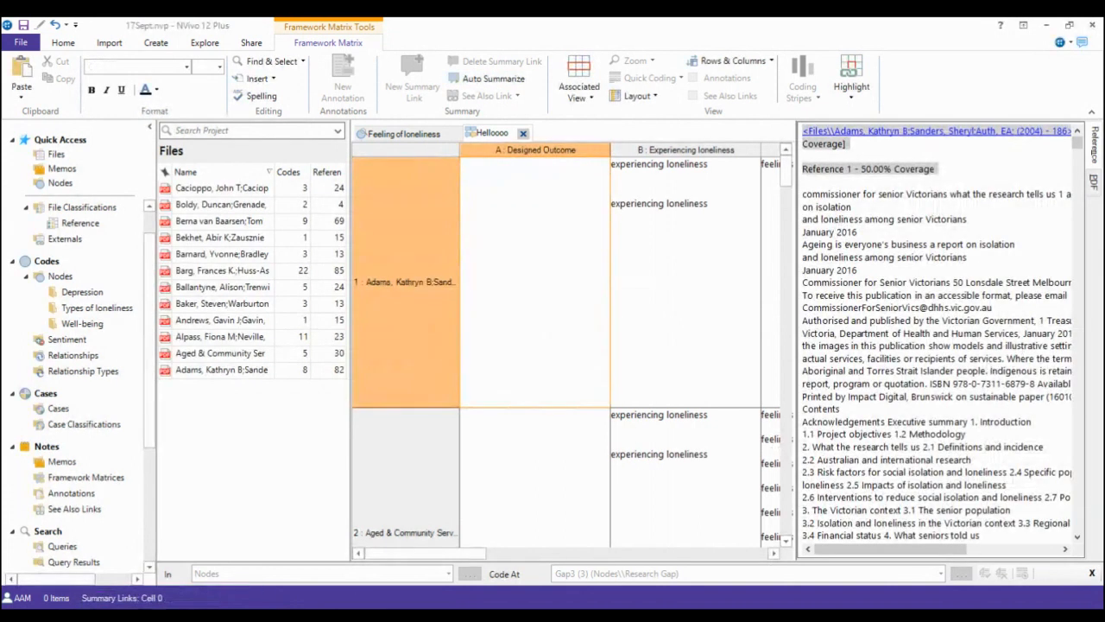
Examine the auto-generated summaries across the loneliness, Barriers, Facilitators and gap columns for the first and fifth cases.
{"action": "left_click_drag", "start_coordinate": [423, 554], "coordinate": [647, 553]}
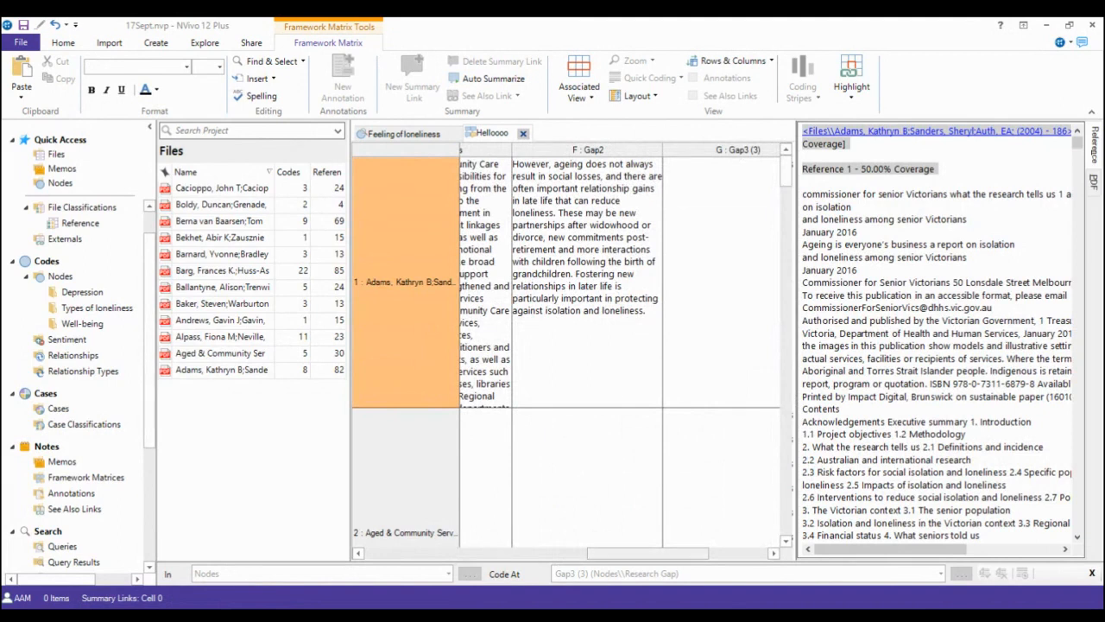
{"action": "left_click_drag", "start_coordinate": [649, 553], "coordinate": [698, 553]}
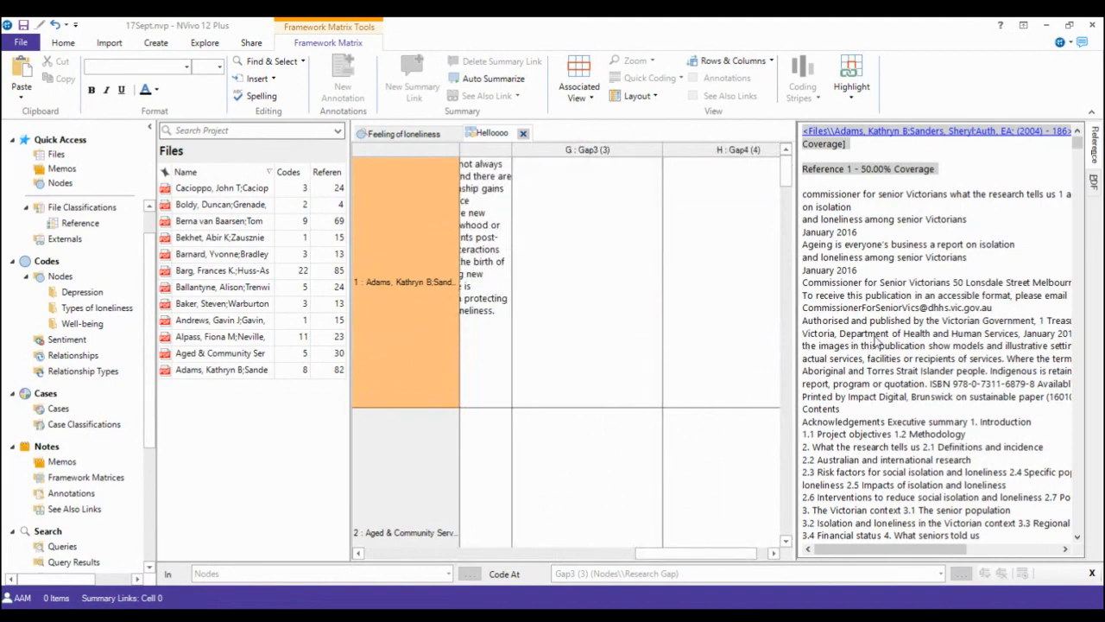
{"action": "left_click", "coordinate": [760, 318]}
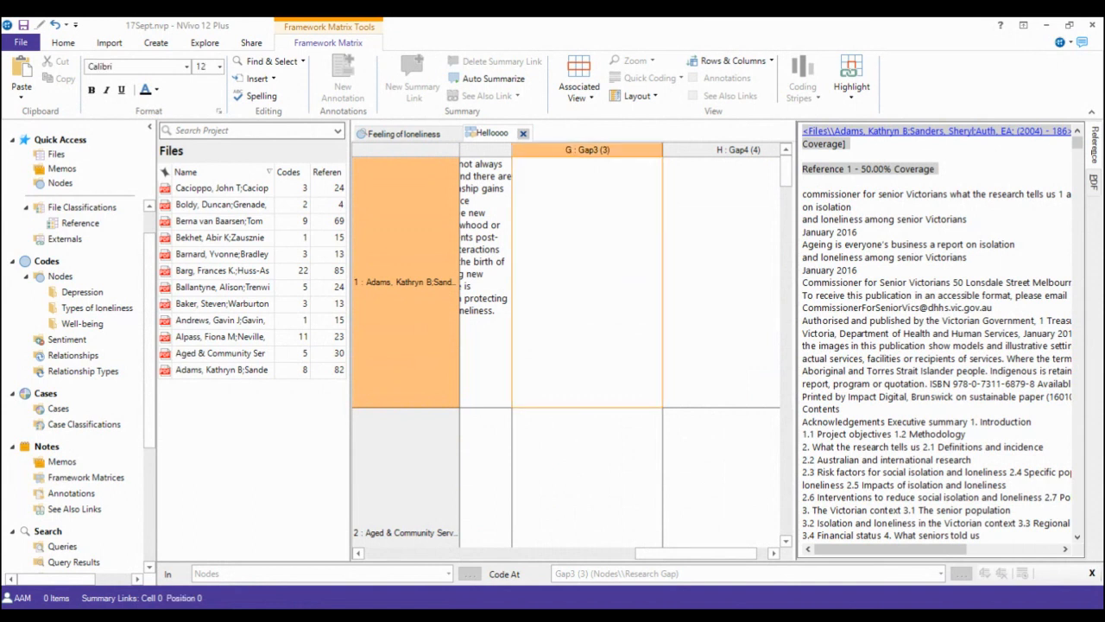
{"action": "left_click_drag", "start_coordinate": [698, 553], "coordinate": [491, 553]}
{"action": "left_click_drag", "start_coordinate": [786, 174], "coordinate": [786, 301]}
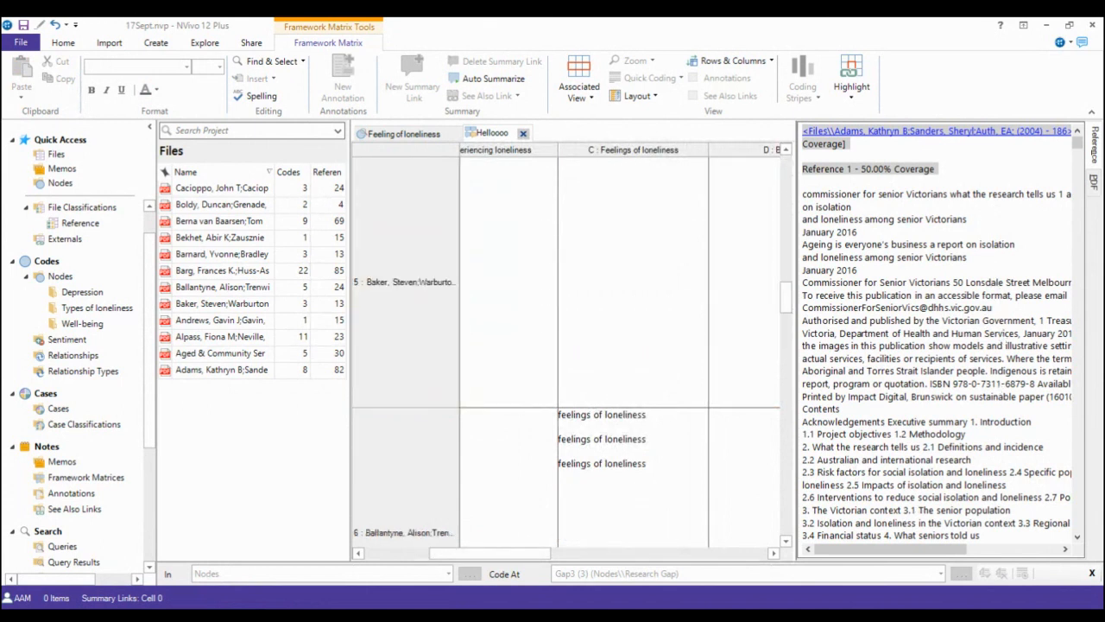
{"action": "left_click_drag", "start_coordinate": [490, 554], "coordinate": [513, 553]}
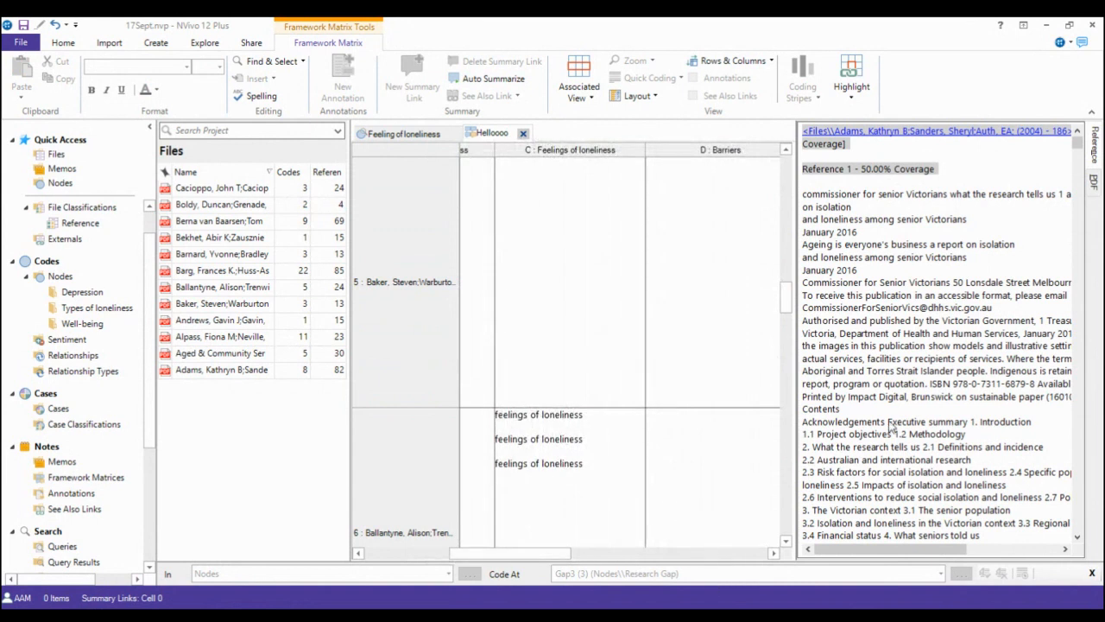
{"action": "left_click_drag", "start_coordinate": [509, 554], "coordinate": [645, 553]}
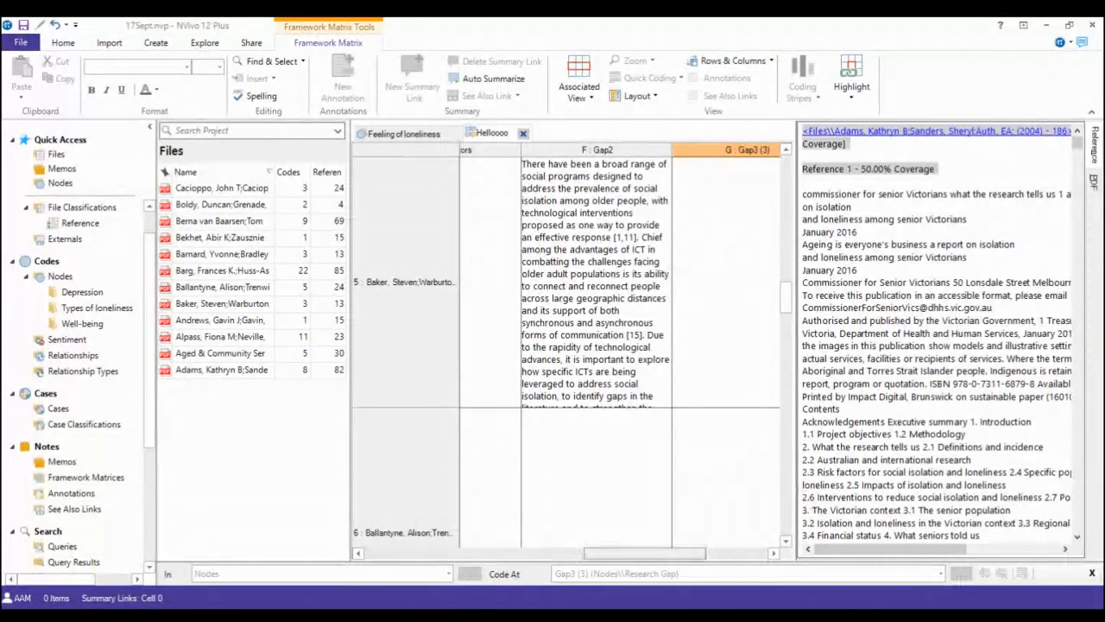
{"action": "left_click_drag", "start_coordinate": [645, 553], "coordinate": [423, 553]}
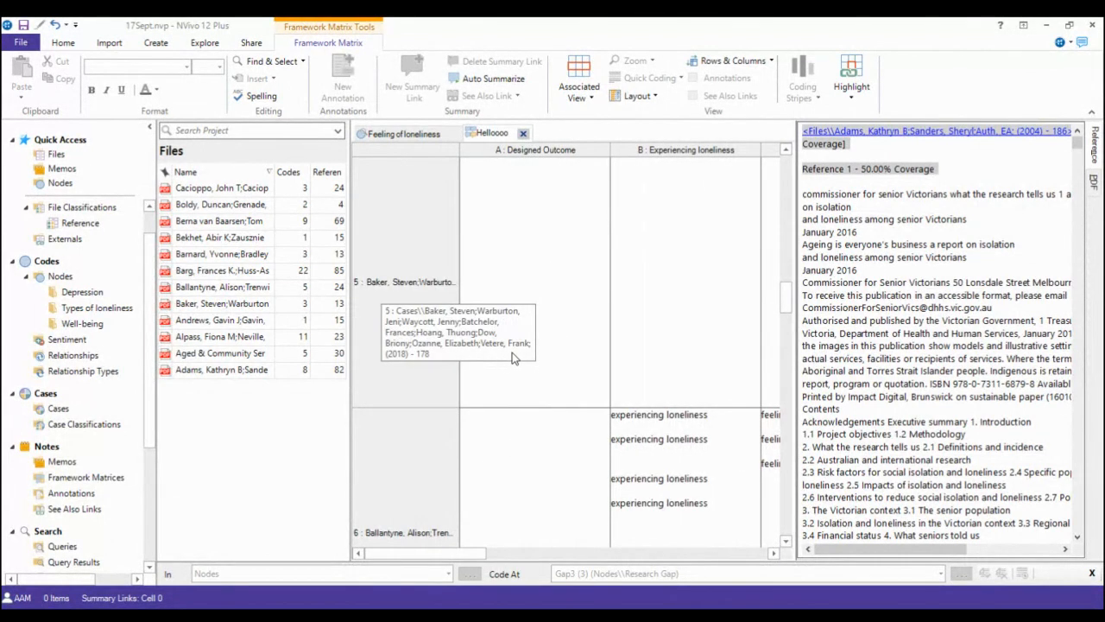
Enter the summary text "test.." in the Designed Outcome cell of the fifth case.
{"action": "left_click", "coordinate": [512, 353]}
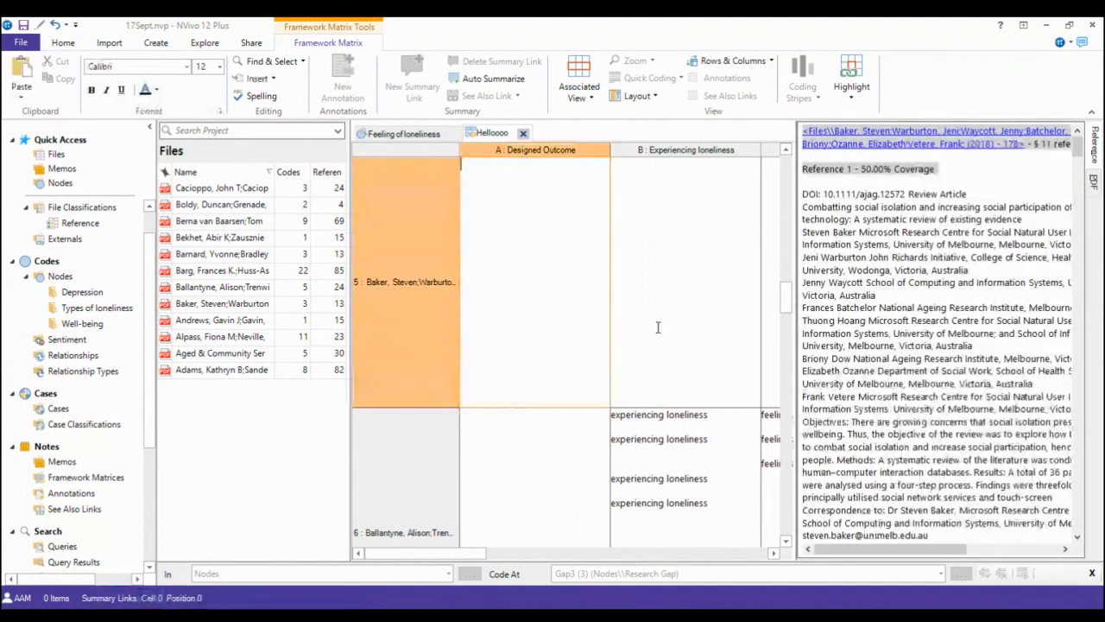
{"action": "type", "text": "test"}
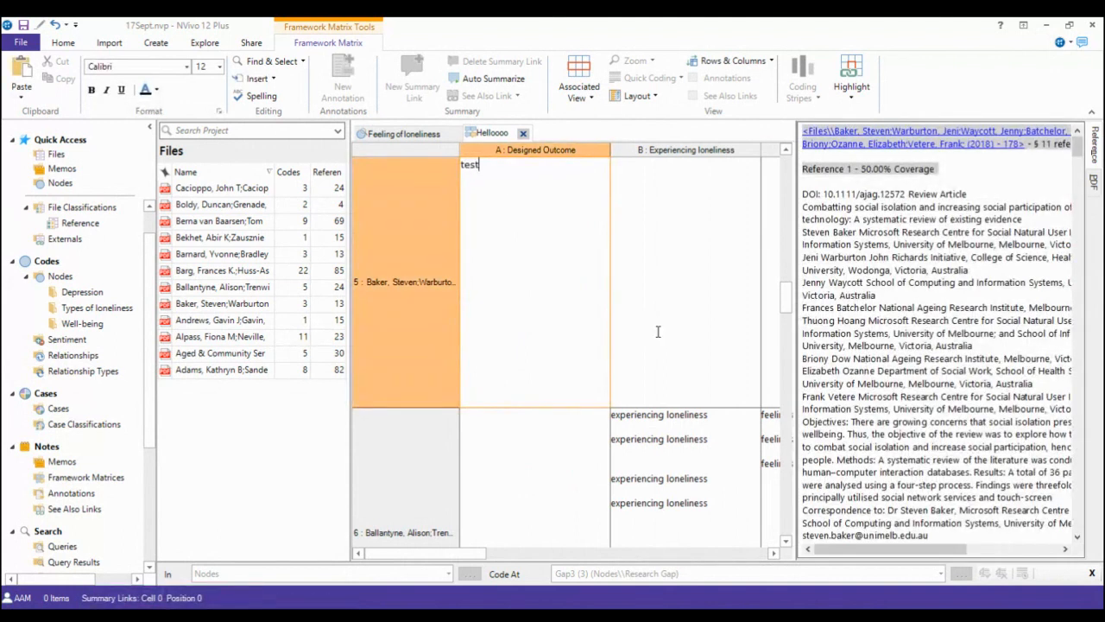
{"action": "type", "text": ".."}
Check the Gap3, Gap4 and Facilitators cells of the framework matrix down to the eighth case.
{"action": "left_click_drag", "start_coordinate": [424, 553], "coordinate": [707, 553]}
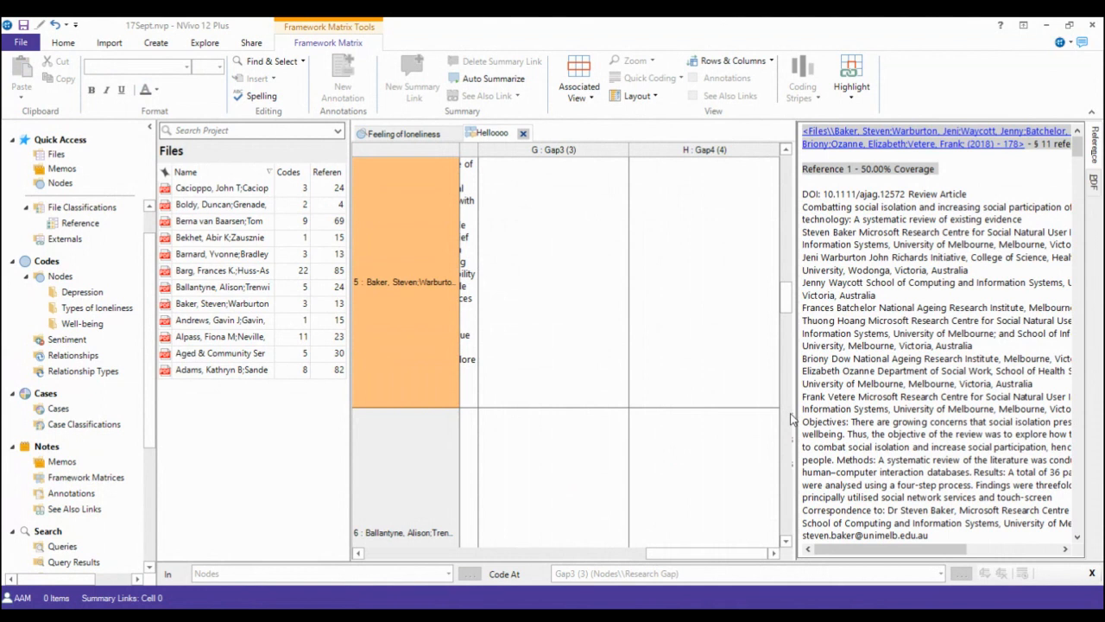
{"action": "key", "text": "Down"}
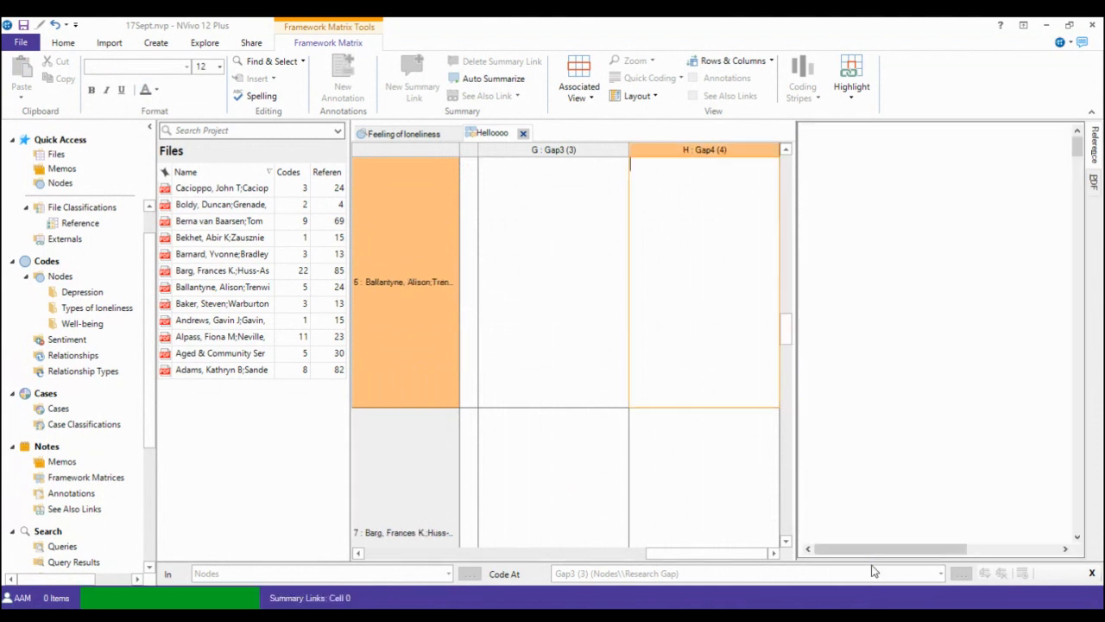
{"action": "key", "text": "Down"}
{"action": "key", "text": "Down"}
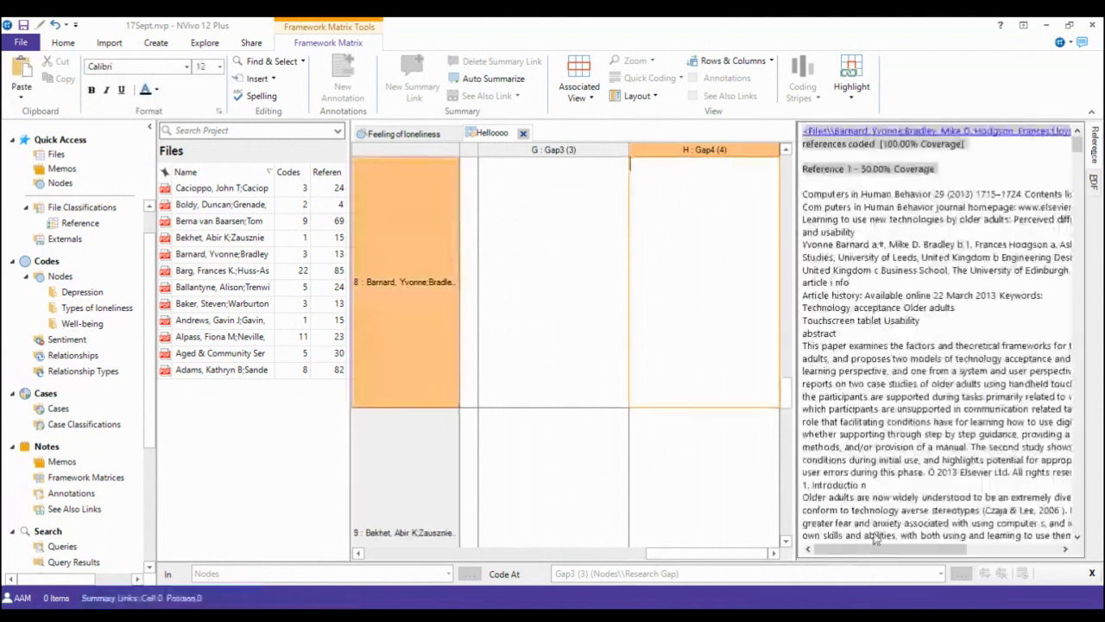
{"action": "left_click_drag", "start_coordinate": [706, 554], "coordinate": [591, 554]}
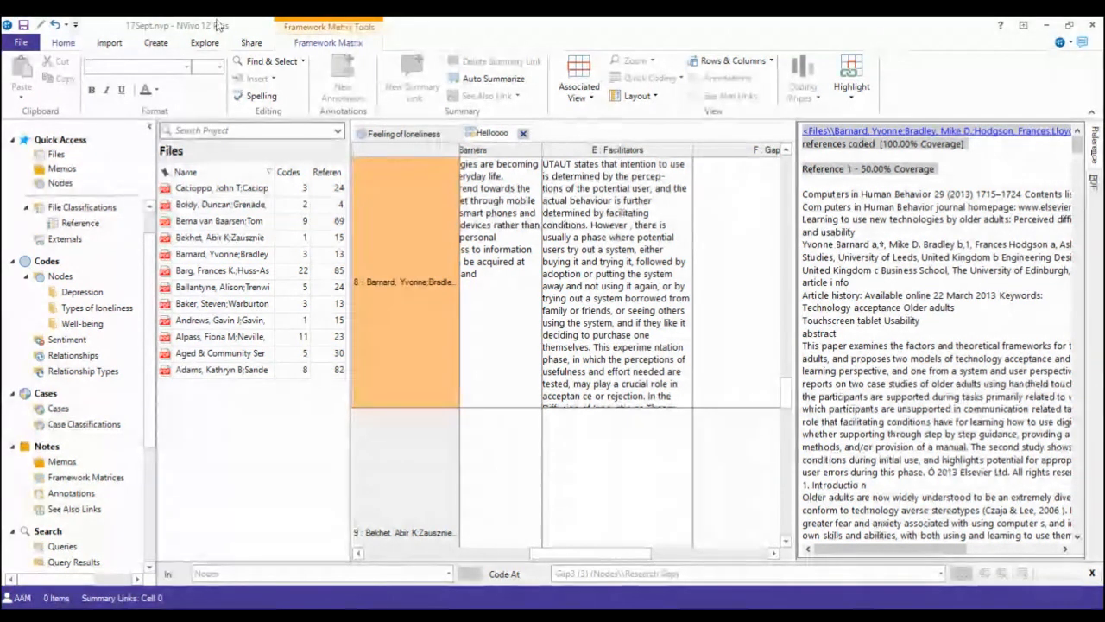
Select all the PDF files in the project's file list.
{"action": "left_click", "coordinate": [80, 203]}
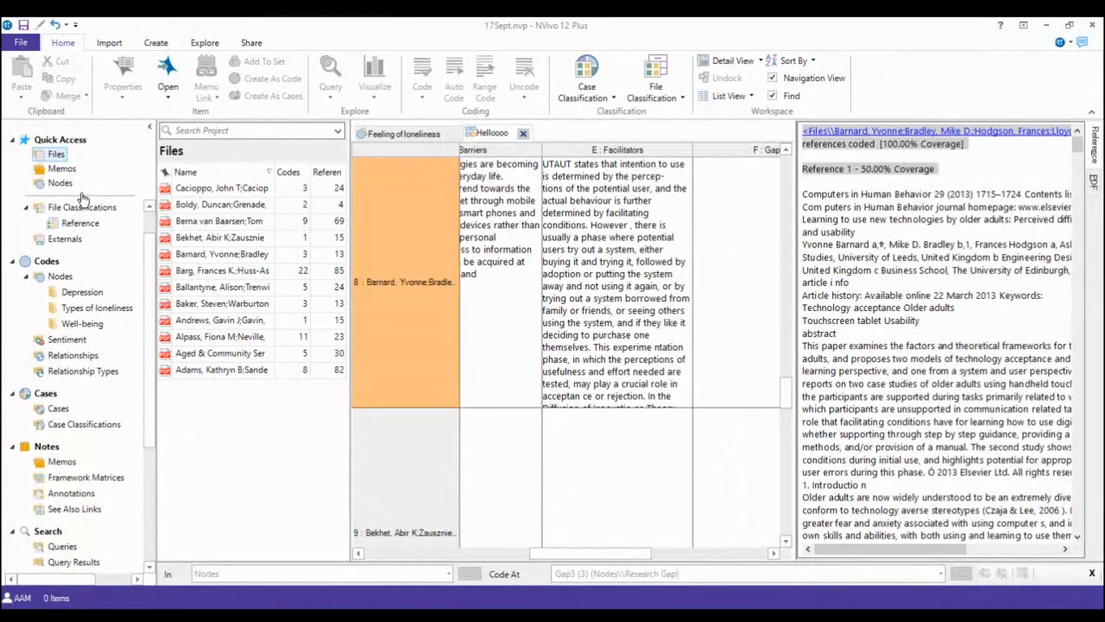
{"action": "left_click", "coordinate": [250, 189]}
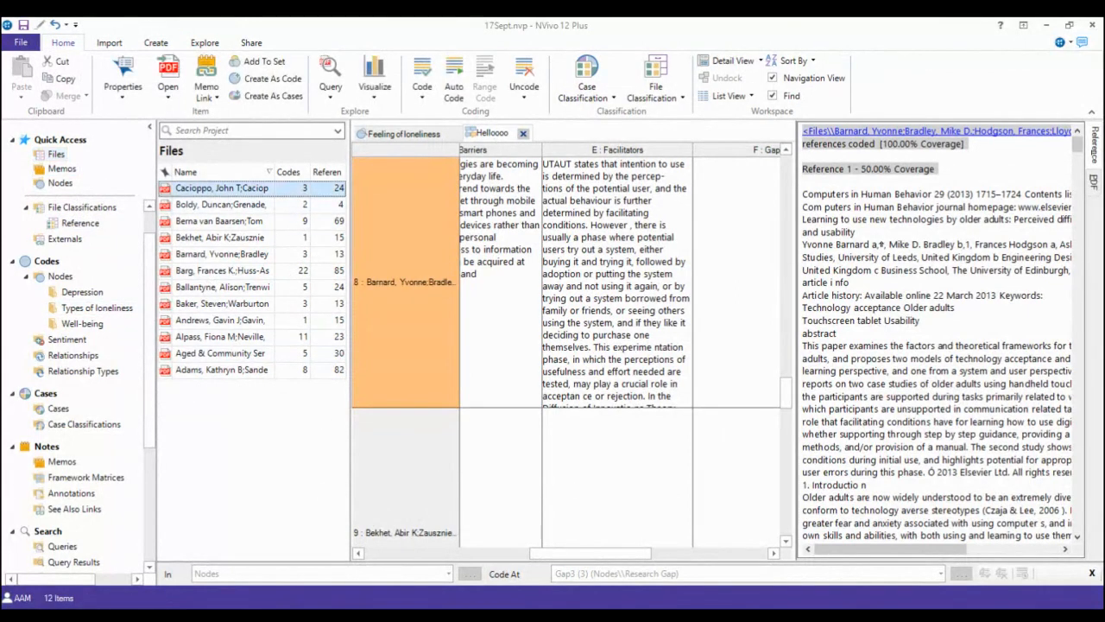
{"action": "key", "text": "ctrl+a"}
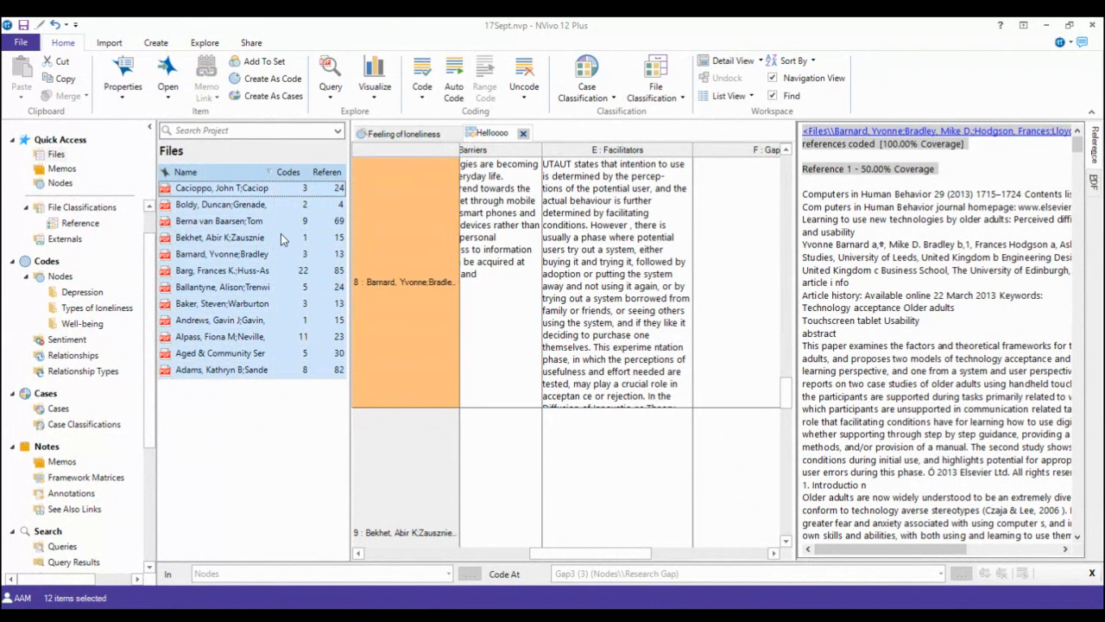